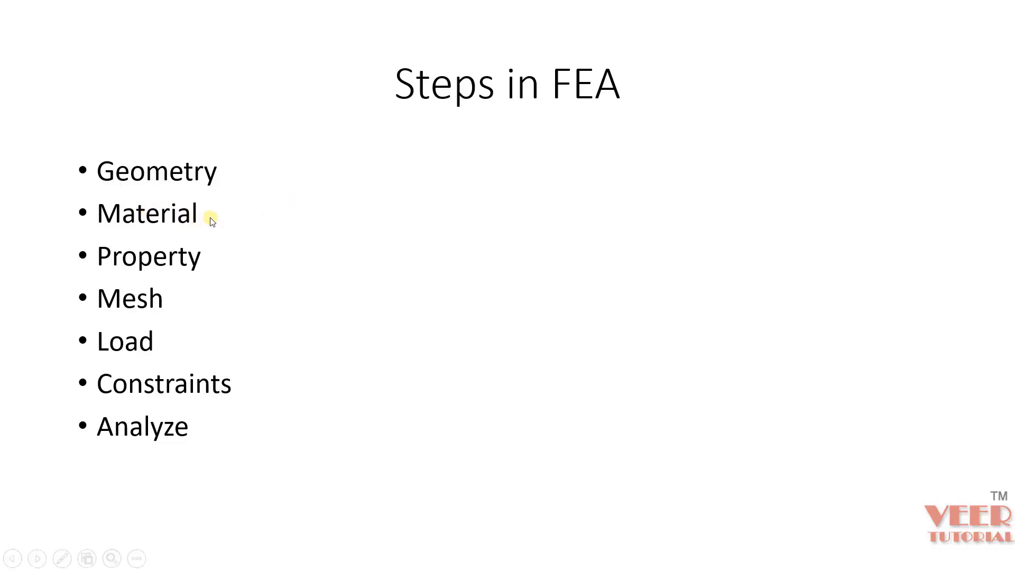
pyautogui.click(232, 220)
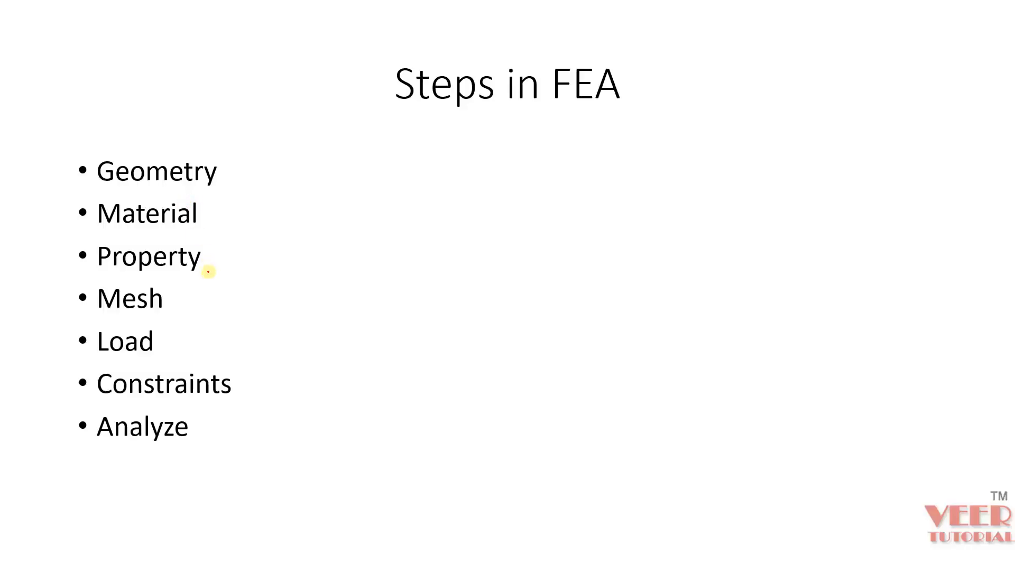
pyautogui.moveTo(207, 259); pyautogui.dragTo(229, 255)
pyautogui.moveTo(176, 299); pyautogui.dragTo(210, 298)
pyautogui.moveTo(179, 342); pyautogui.dragTo(229, 333)
pyautogui.moveTo(249, 387); pyautogui.dragTo(269, 378)
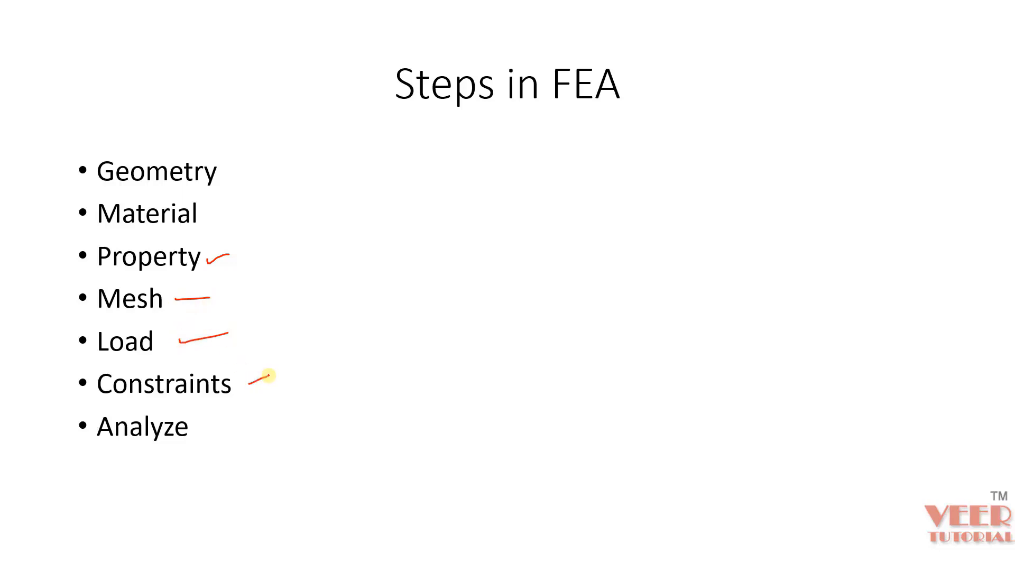
pyautogui.moveTo(204, 431); pyautogui.dragTo(246, 419)
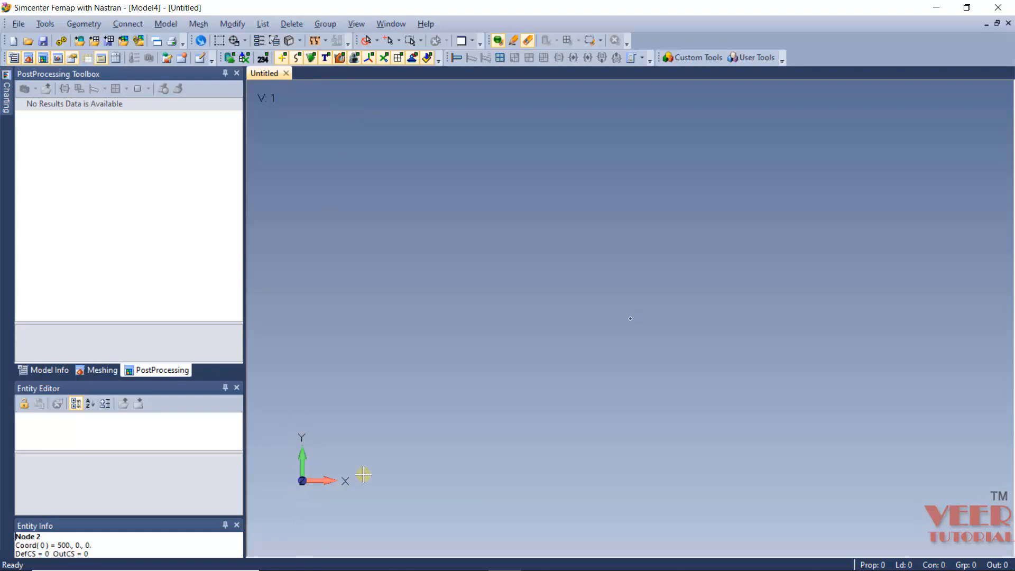
# Rotate the model view to the standard Top orientation
pyautogui.click(361, 24)
pyautogui.moveTo(409, 144)
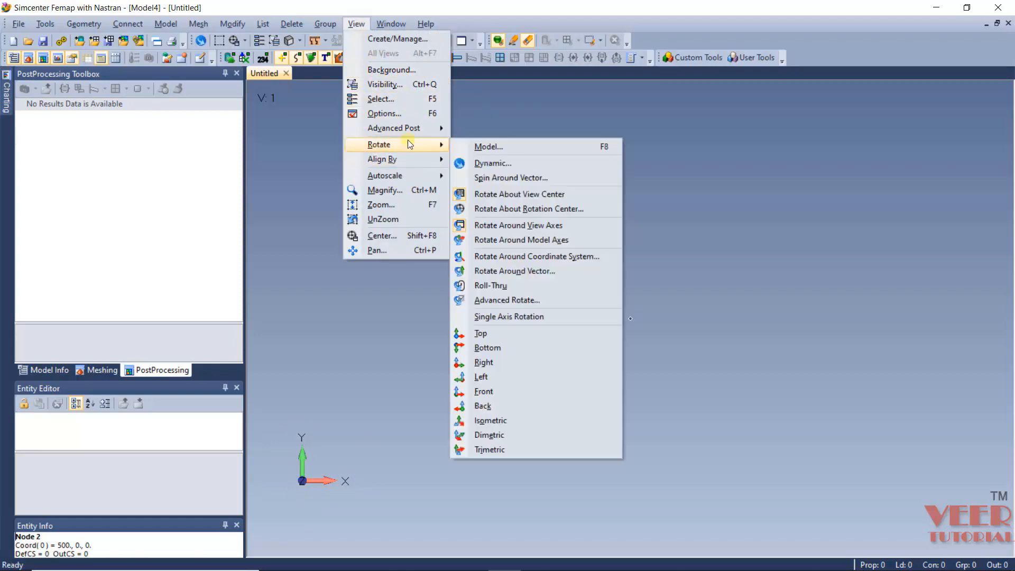
pyautogui.click(513, 334)
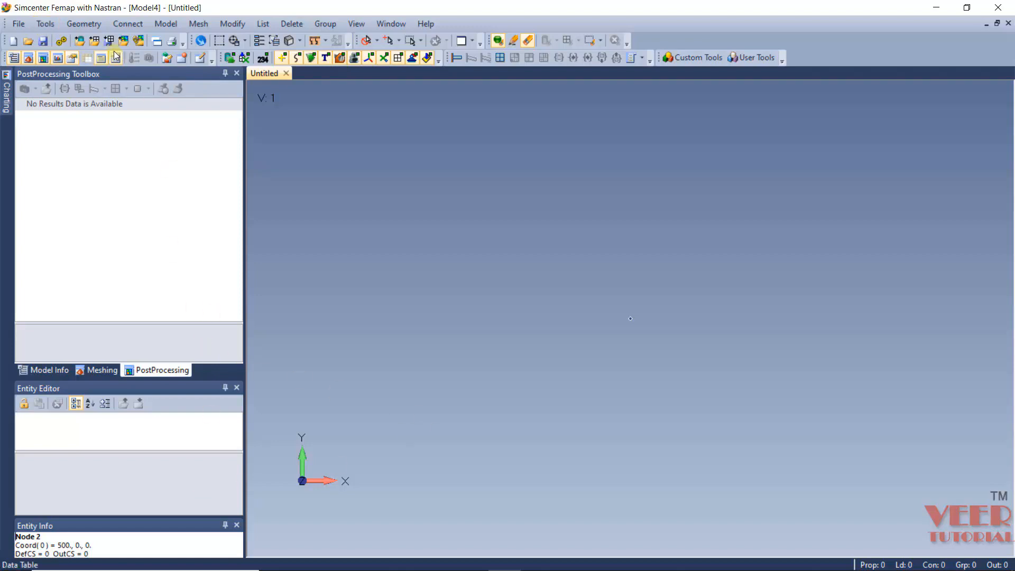
# Show the Messages window and hide it again
pyautogui.click(45, 24)
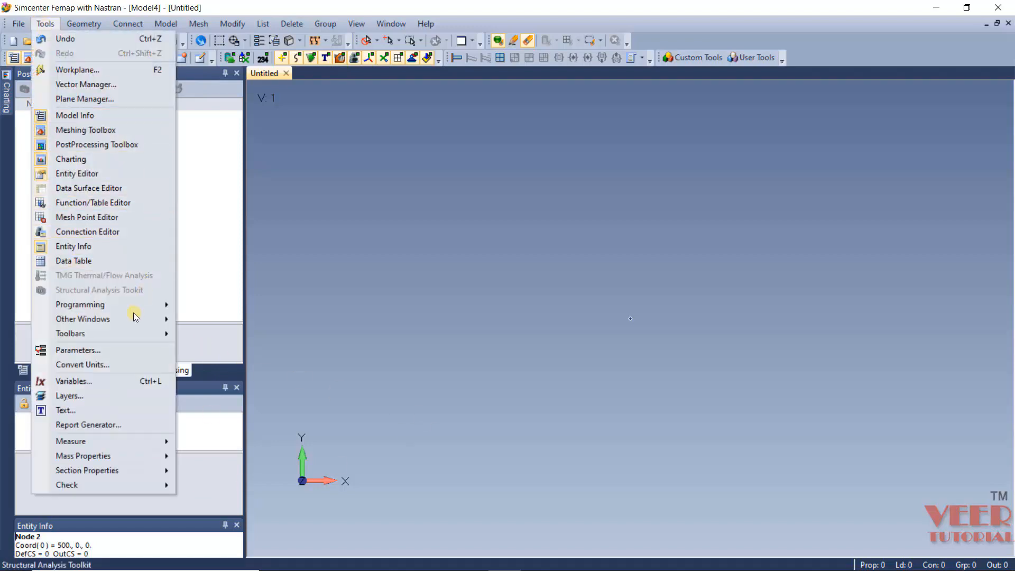
pyautogui.moveTo(126, 325)
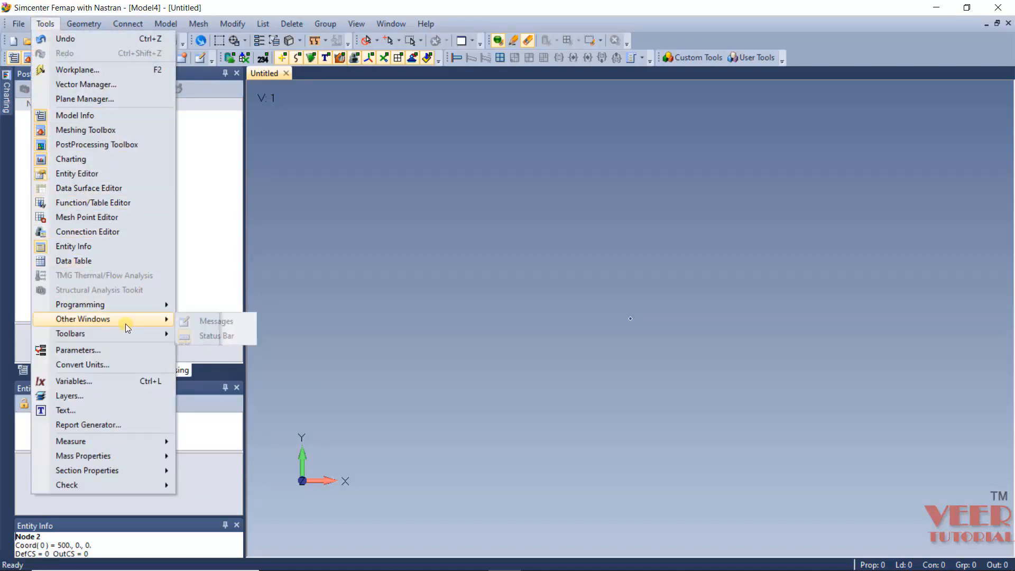
pyautogui.click(230, 320)
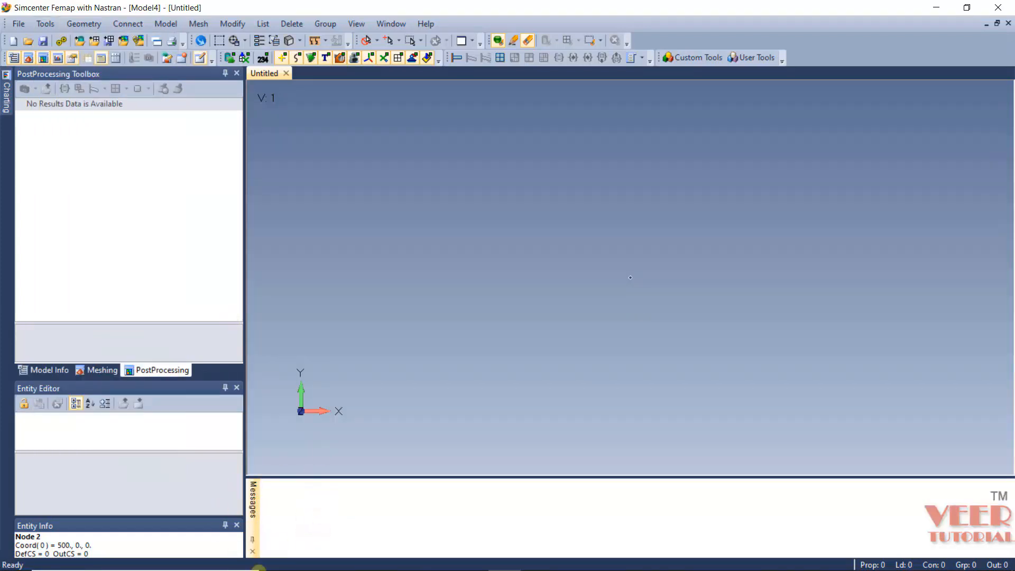
pyautogui.click(51, 28)
pyautogui.moveTo(103, 316)
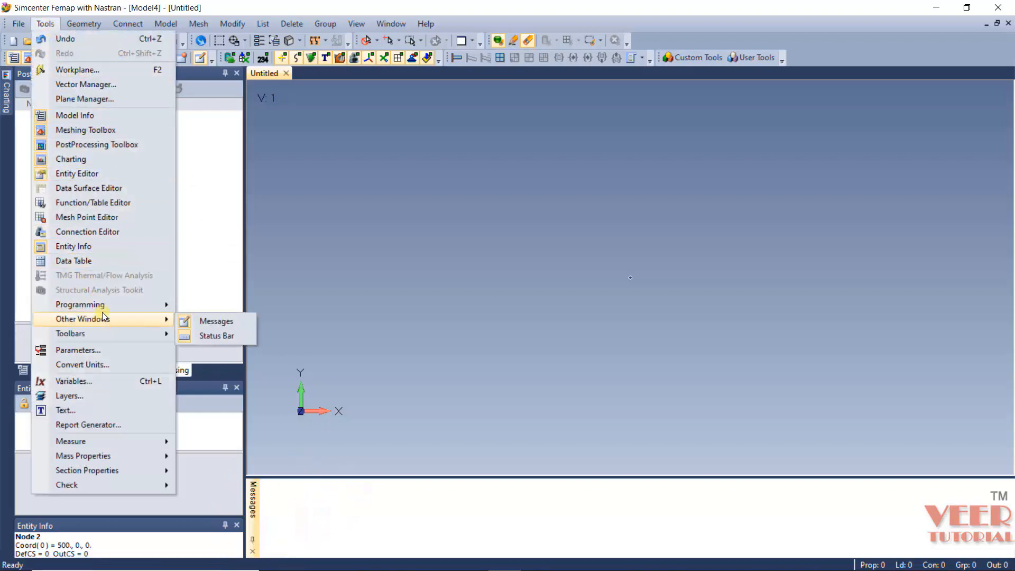
pyautogui.click(211, 321)
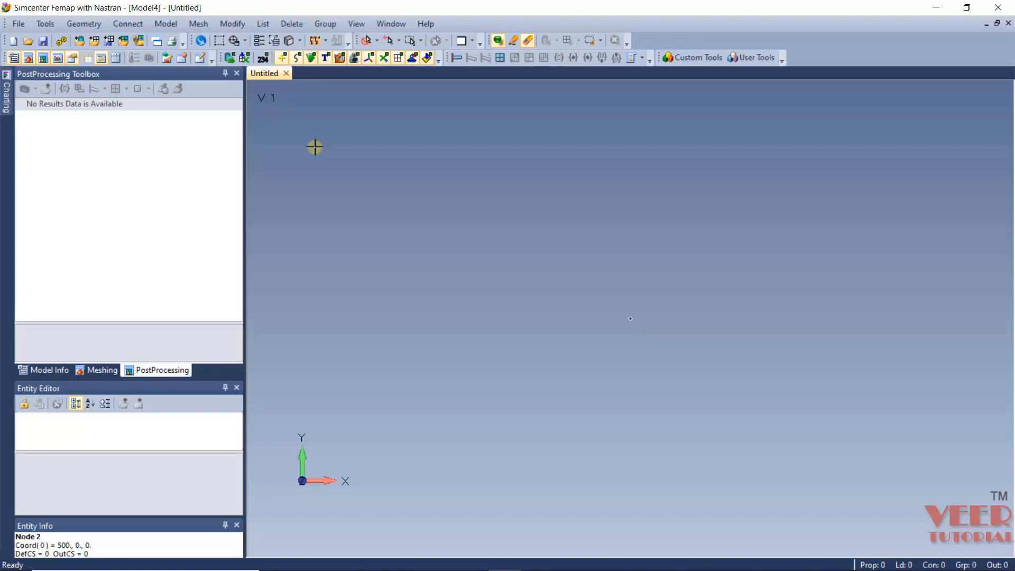
# Create the first node at X 0, Y 0, Z 0 in the Global Rectangular coordinate system
pyautogui.click(168, 25)
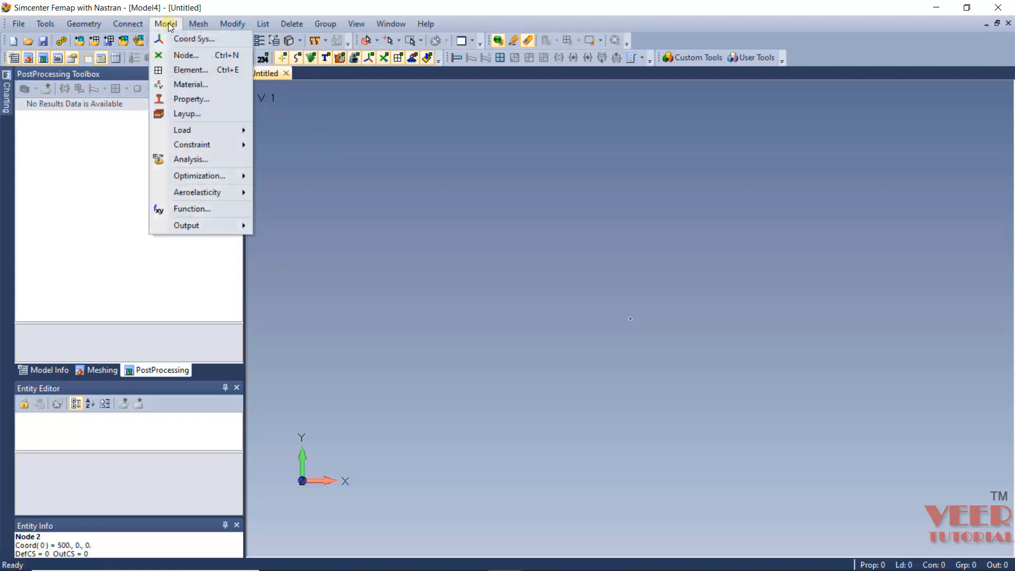
pyautogui.click(186, 56)
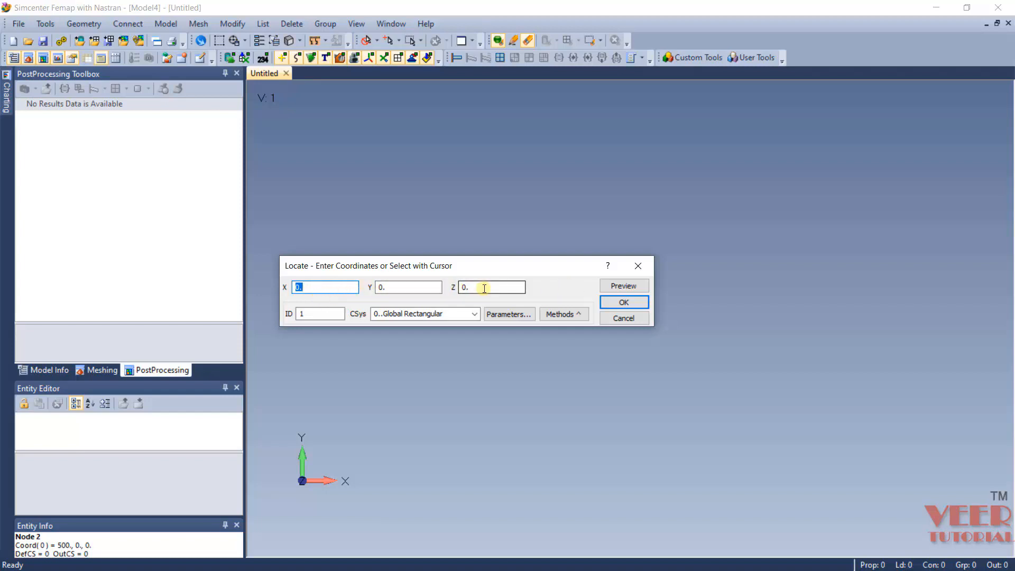
pyautogui.click(615, 303)
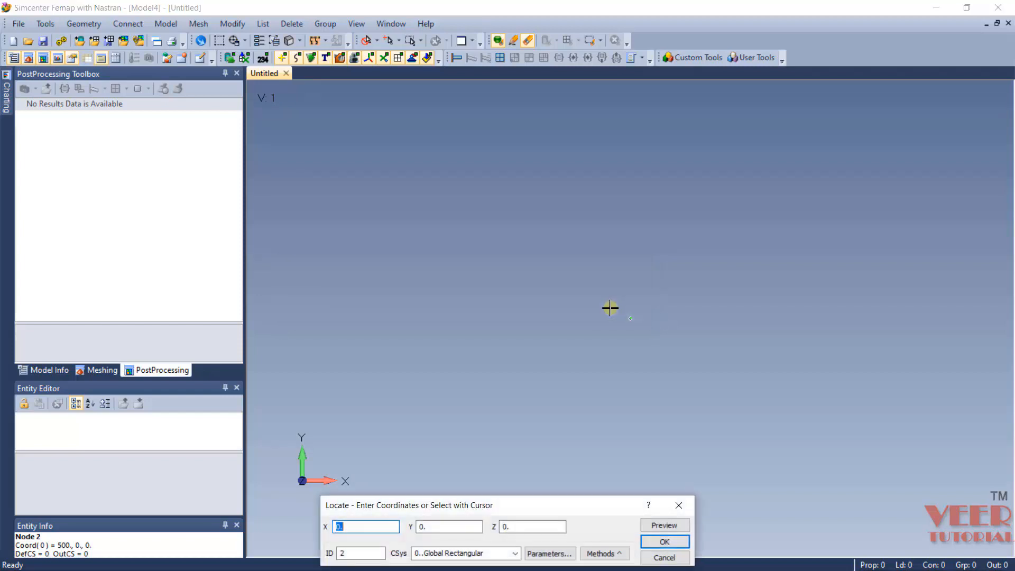
# Create the second node at X 500, Y 0, Z 0 and finish node creation
pyautogui.moveTo(491, 508); pyautogui.dragTo(373, 221)
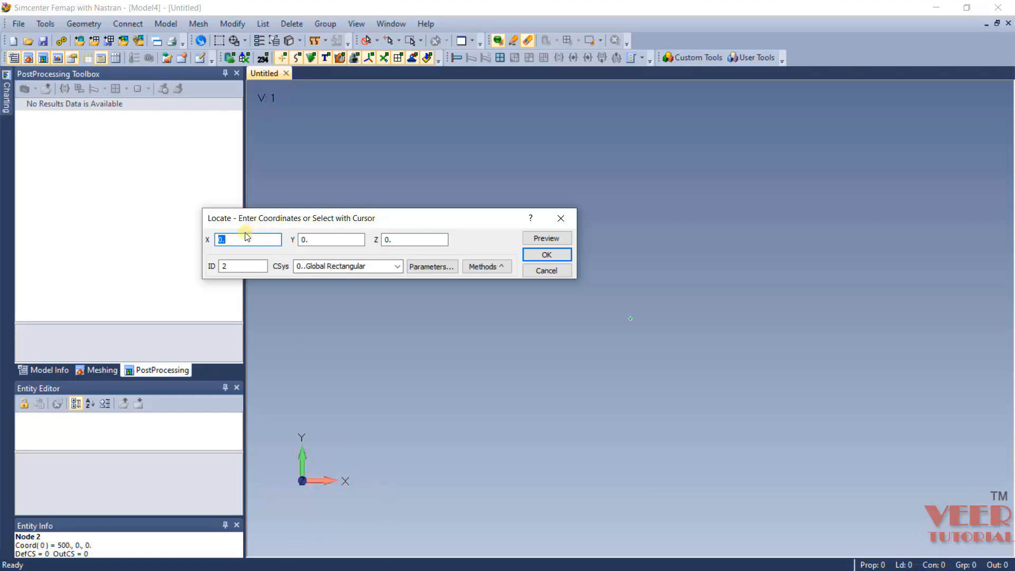
pyautogui.write('500')
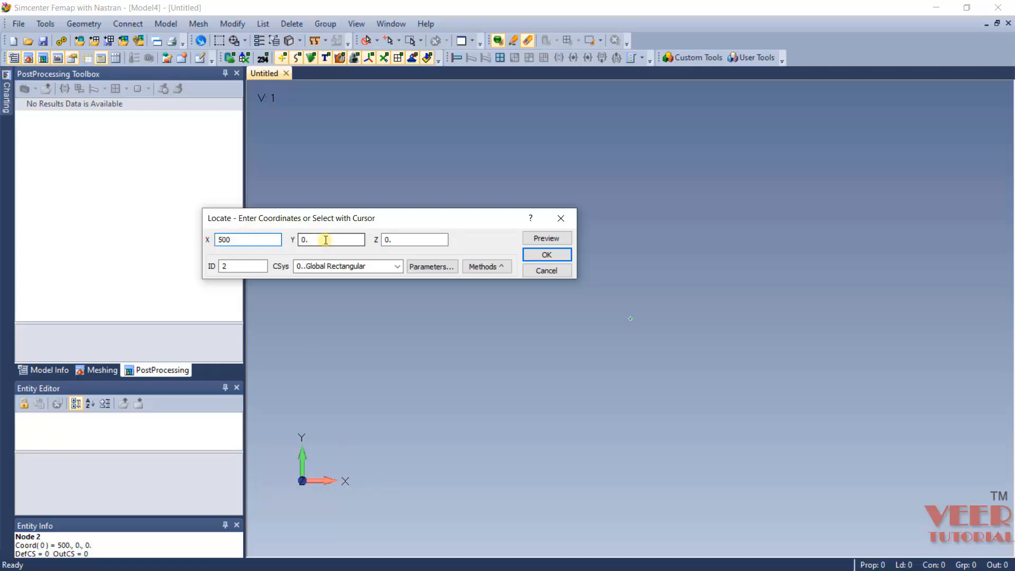
pyautogui.click(547, 255)
pyautogui.moveTo(604, 516); pyautogui.dragTo(516, 236)
pyautogui.click(579, 288)
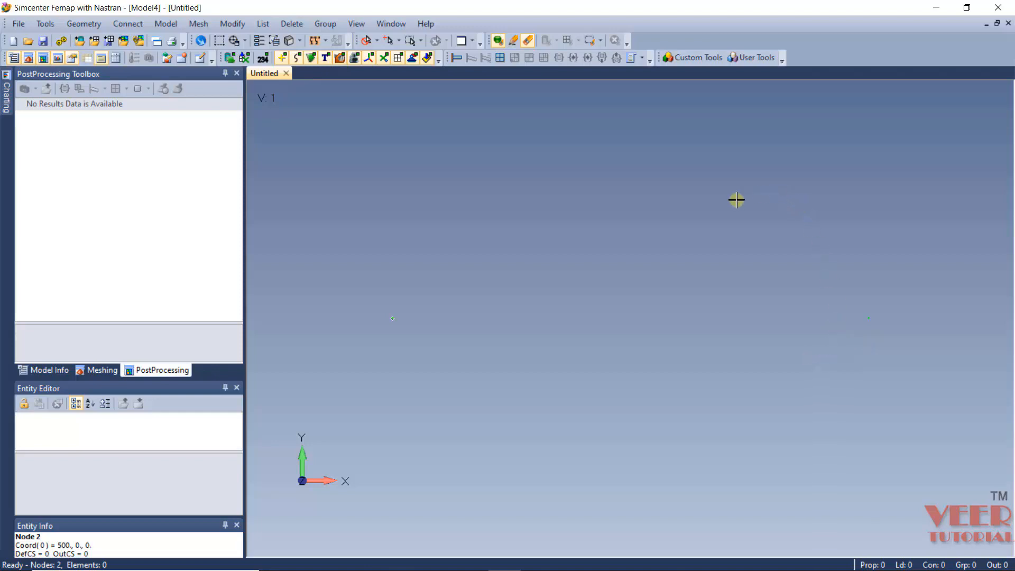
# Expand the Model branch in the model tree and start defining a new isotropic material
pyautogui.click(41, 371)
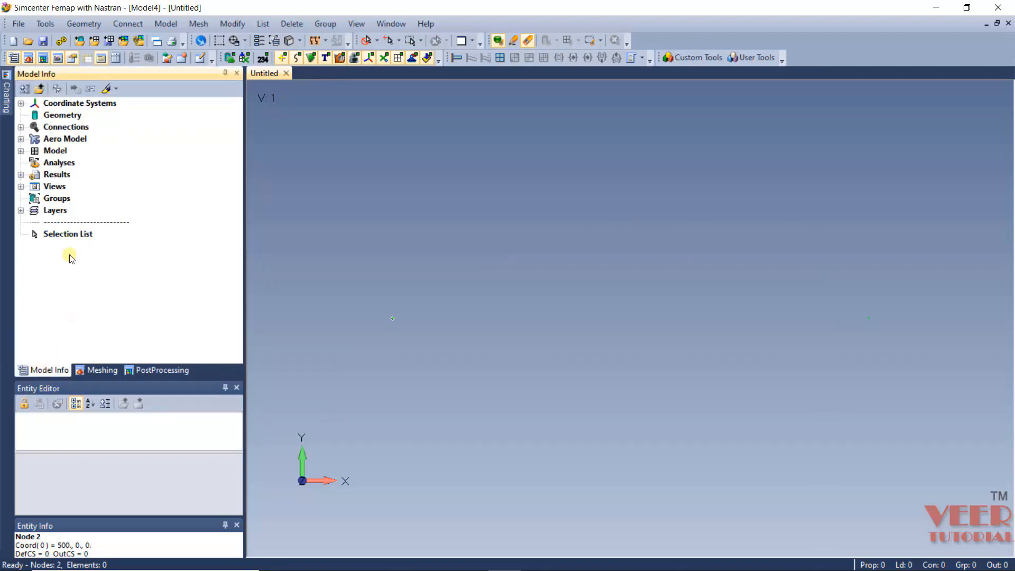
pyautogui.click(21, 151)
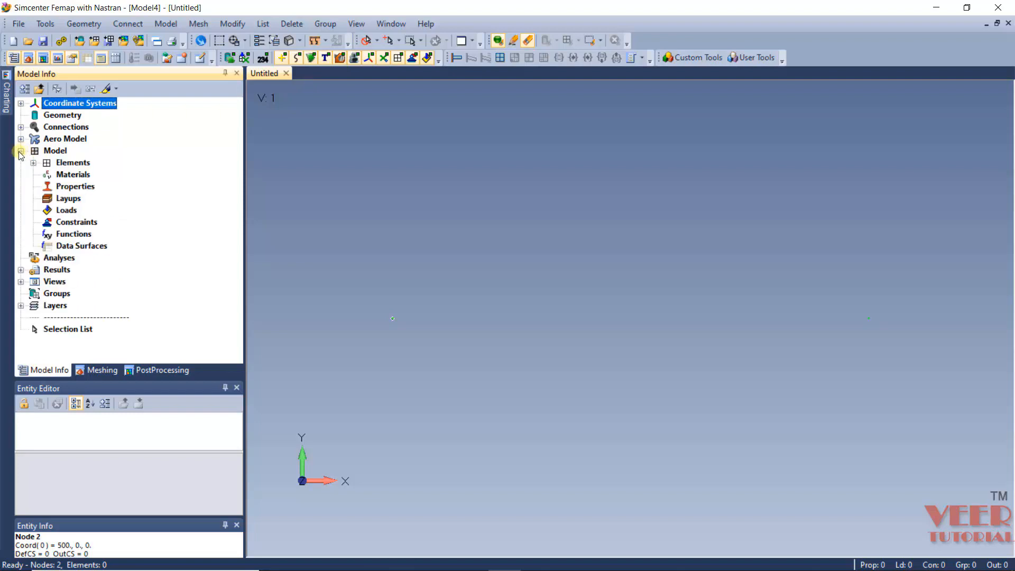
pyautogui.click(73, 175)
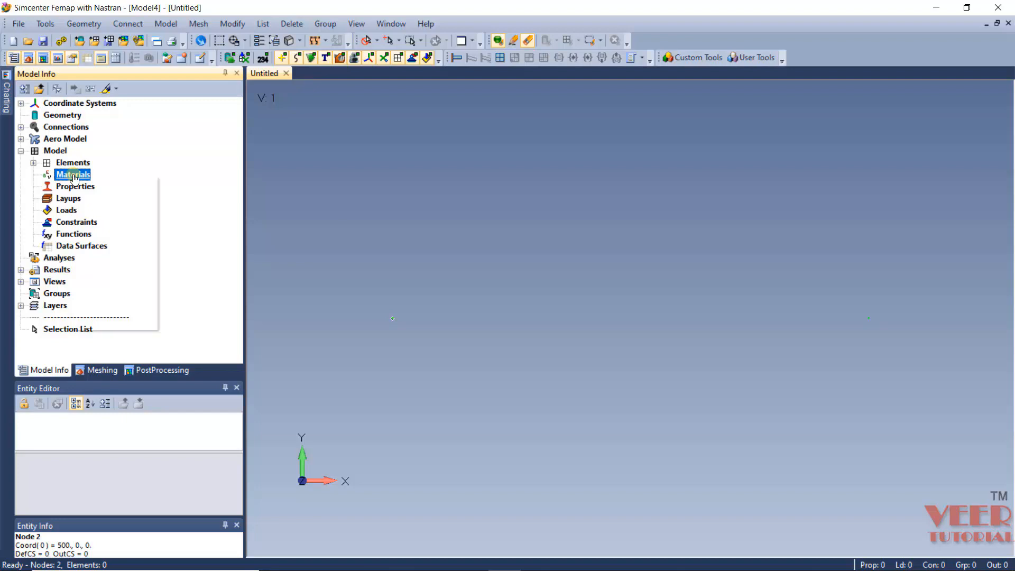
pyautogui.rightClick(74, 178)
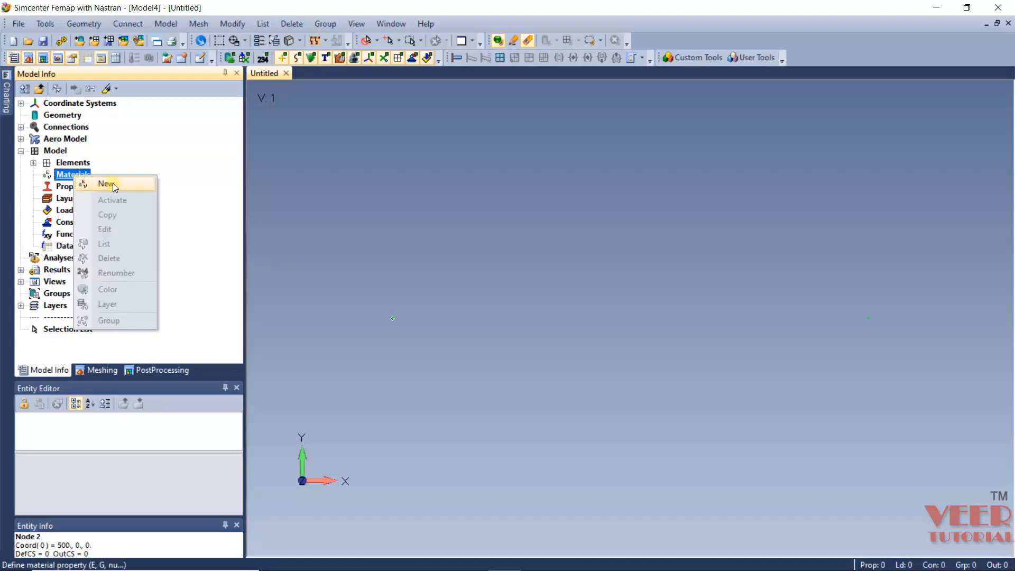
pyautogui.click(287, 196)
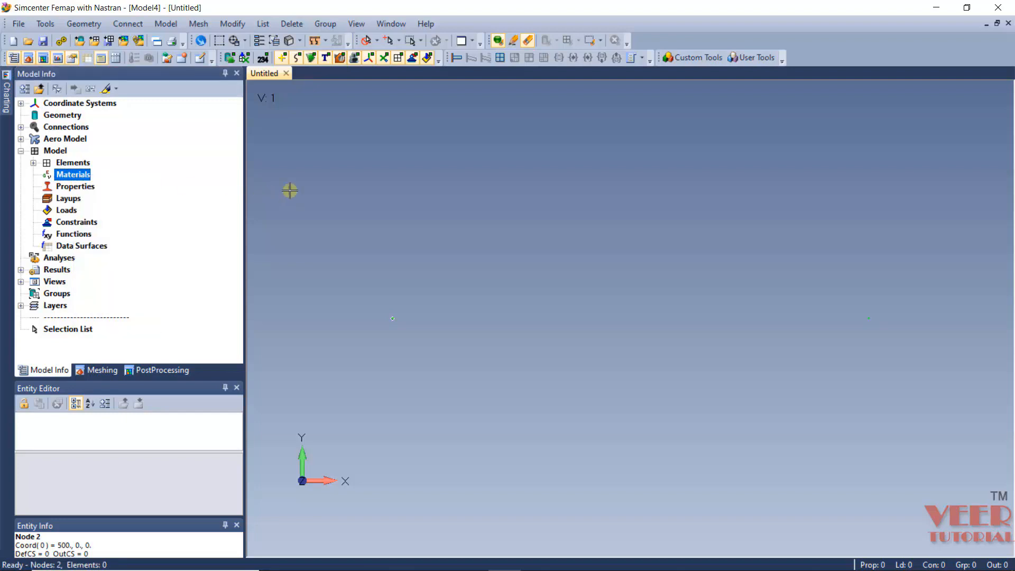
pyautogui.click(164, 24)
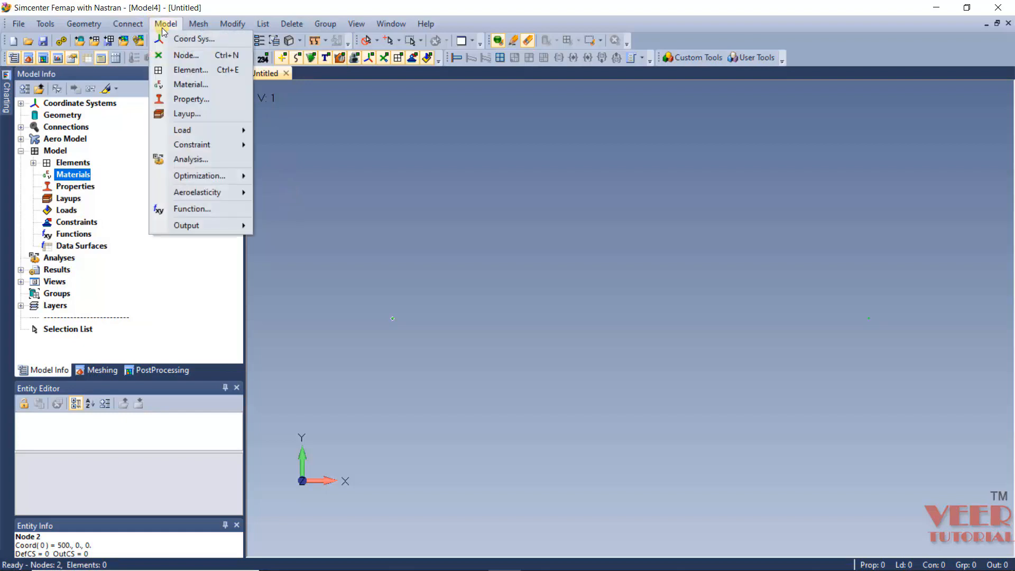
pyautogui.click(201, 86)
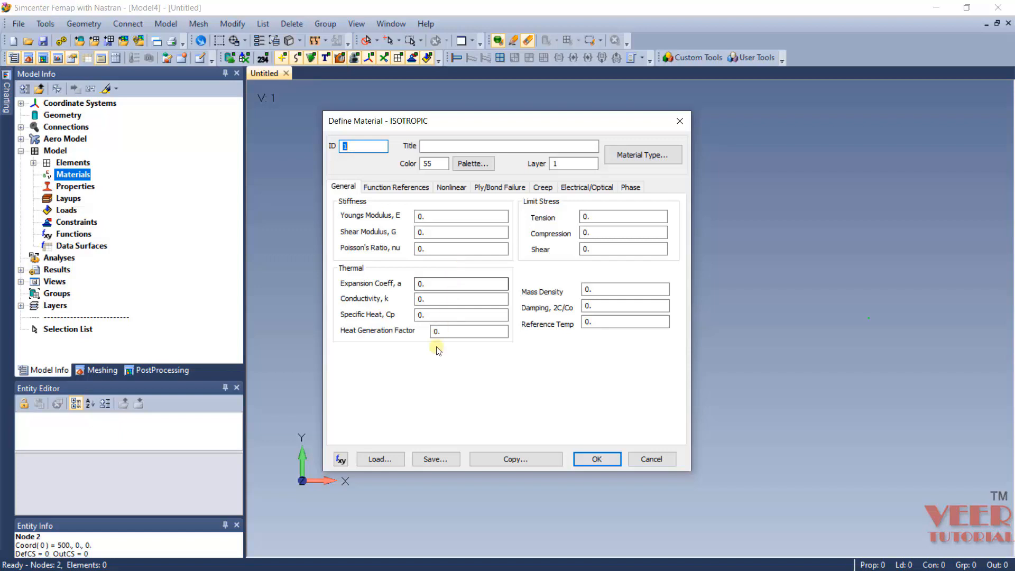
# Browse the Femap standard material library at AISI 4340 Steel, and leave it without loading a material
pyautogui.click(380, 459)
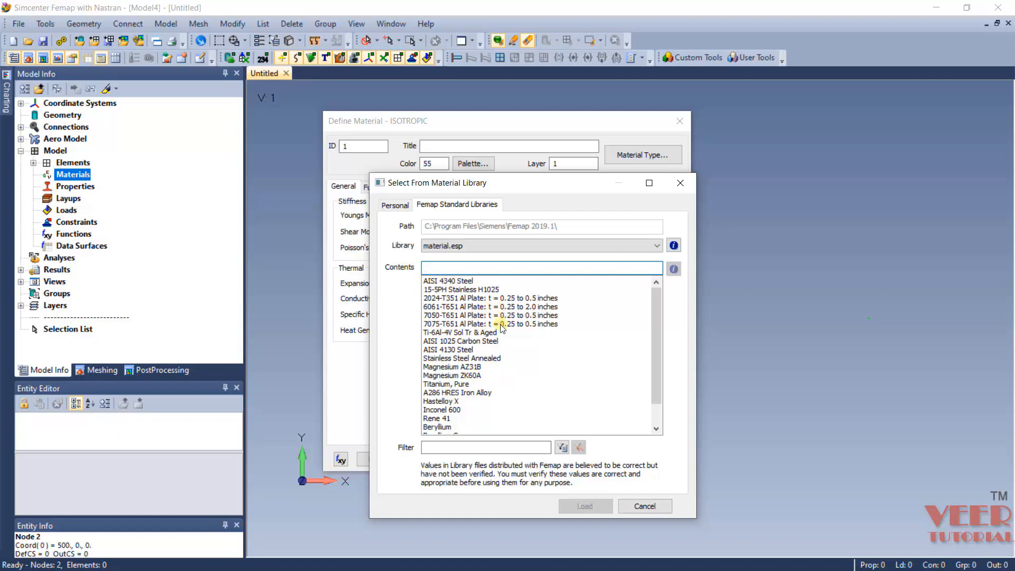
pyautogui.scroll(-1, 501, 331)
pyautogui.scroll(1, 501, 331)
pyautogui.click(447, 281)
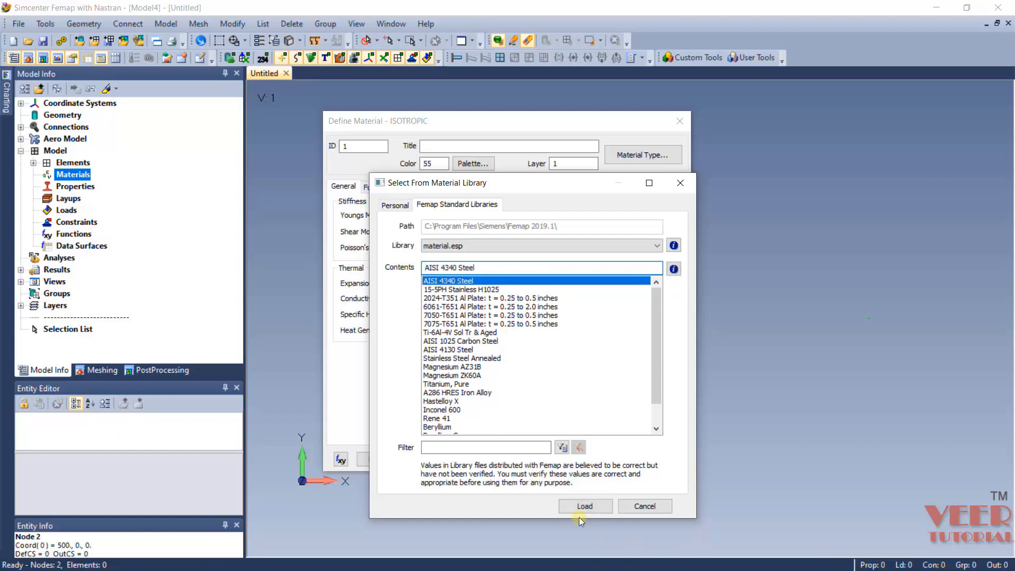
pyautogui.click(645, 506)
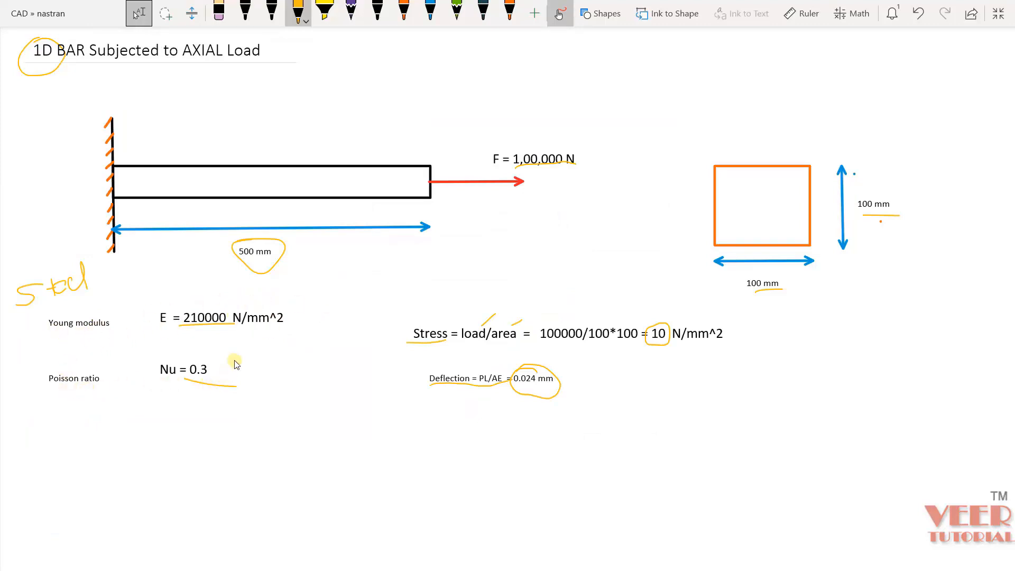
# Mark the N/mm^2 units of the Young modulus with pen strokes in the 1D bar problem notes
pyautogui.click(257, 295)
pyautogui.moveTo(237, 307)
pyautogui.mouseDown()
pyautogui.moveTo(252, 297)
pyautogui.moveTo(278, 301)
pyautogui.mouseUp()
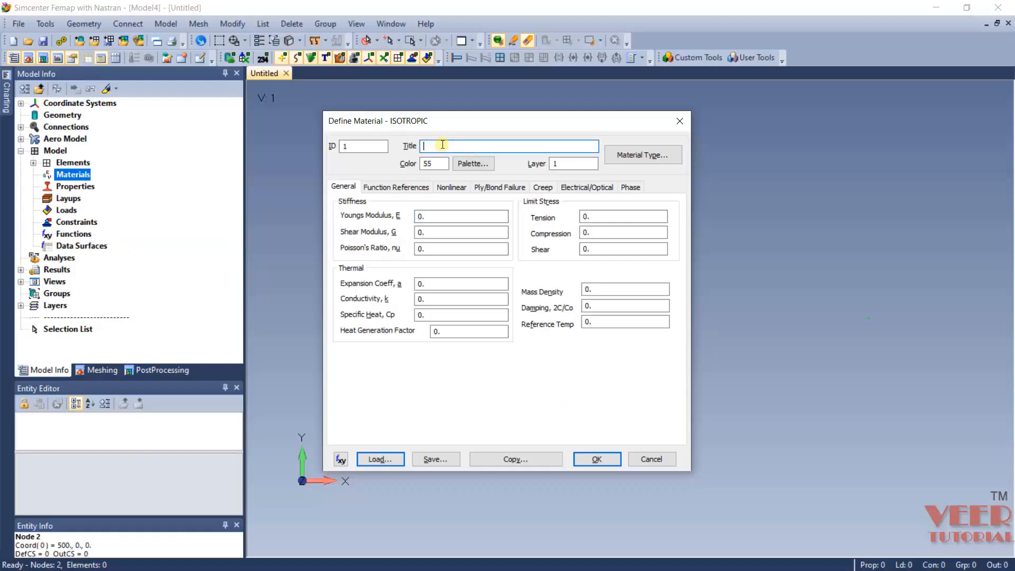
# Define the isotropic material "steel" in Femap with Young's modulus 210000 and Poisson's ratio 0.3, and finish material creation
pyautogui.write('steel')
pyautogui.click(429, 216)
pyautogui.write('210000')
pyautogui.click(445, 248)
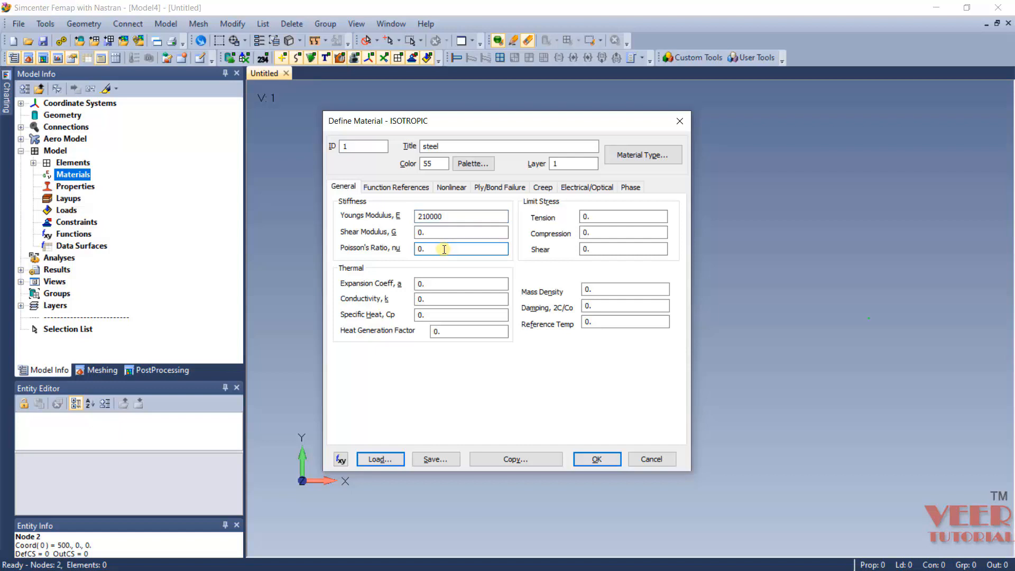
pyautogui.write('3')
pyautogui.click(597, 458)
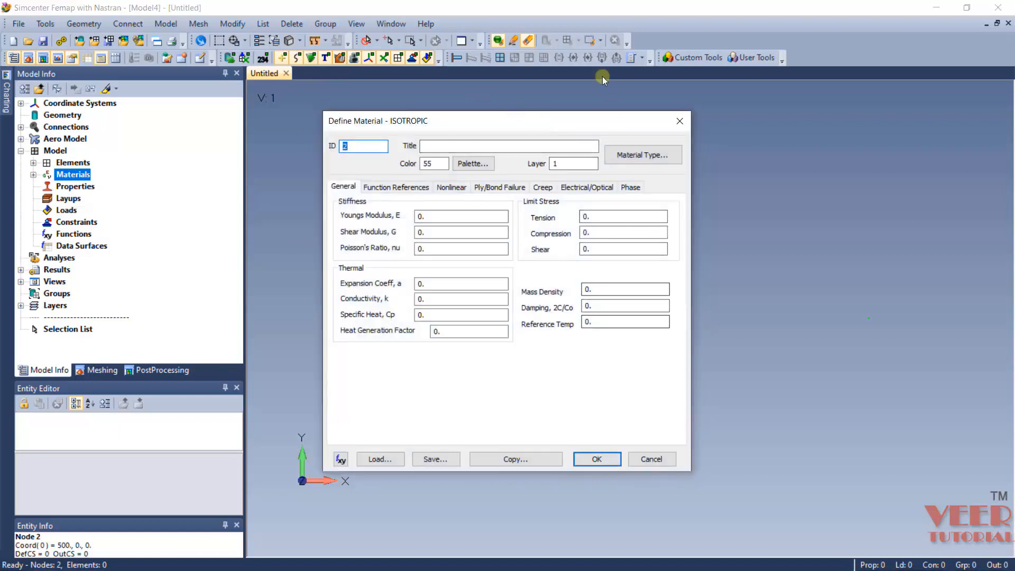
pyautogui.click(668, 461)
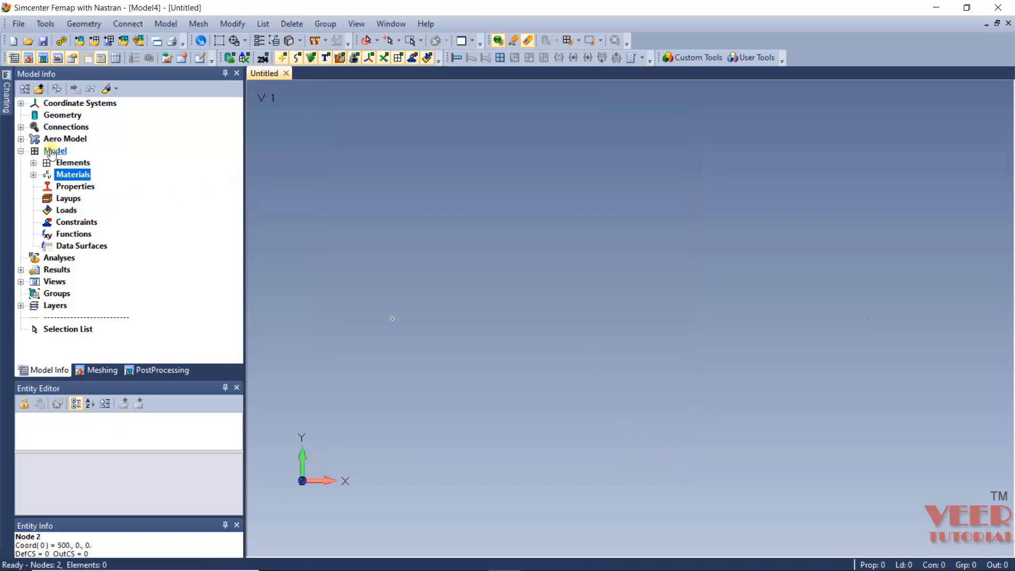
# Open the steel material's definition from the model tree, review its general and nonlinear settings, and close it without changes
pyautogui.click(34, 175)
pyautogui.click(92, 186)
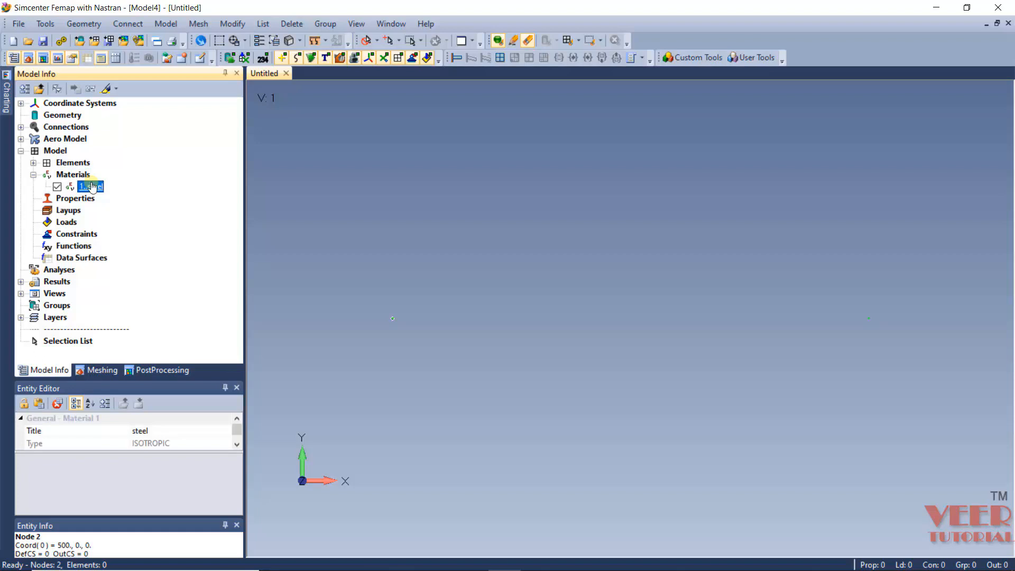
pyautogui.rightClick(91, 186)
pyautogui.click(129, 240)
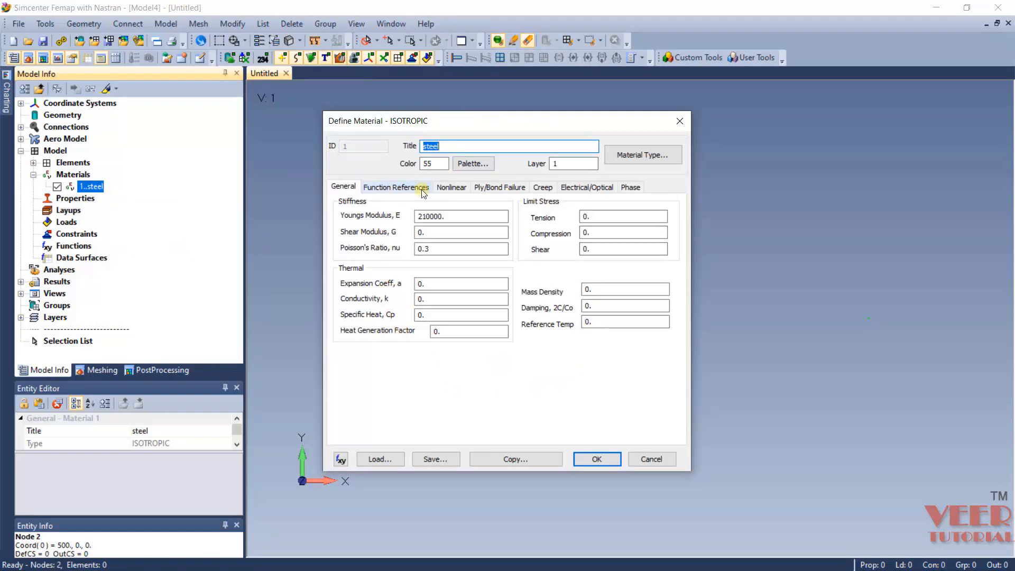
pyautogui.click(443, 189)
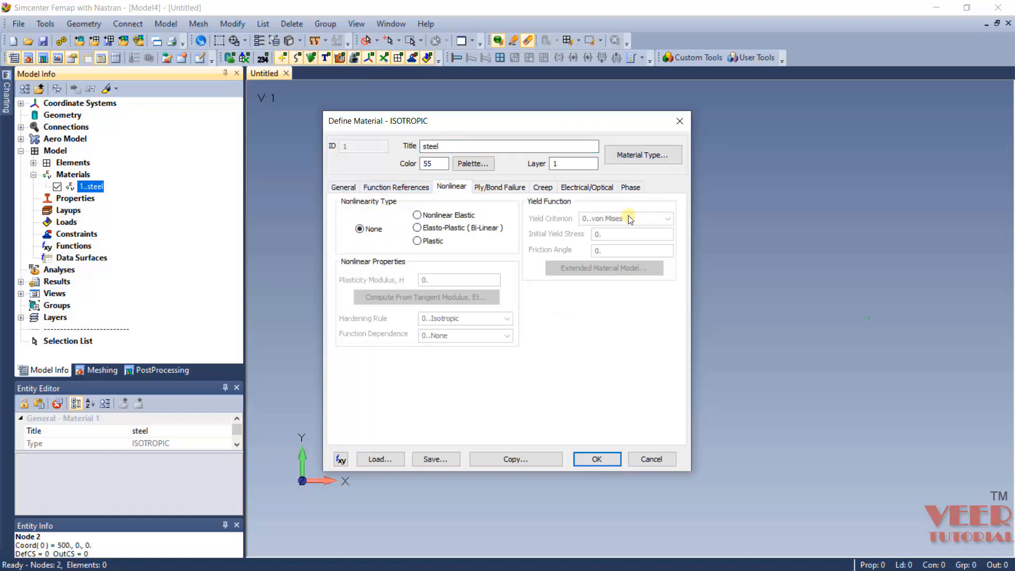
pyautogui.click(651, 459)
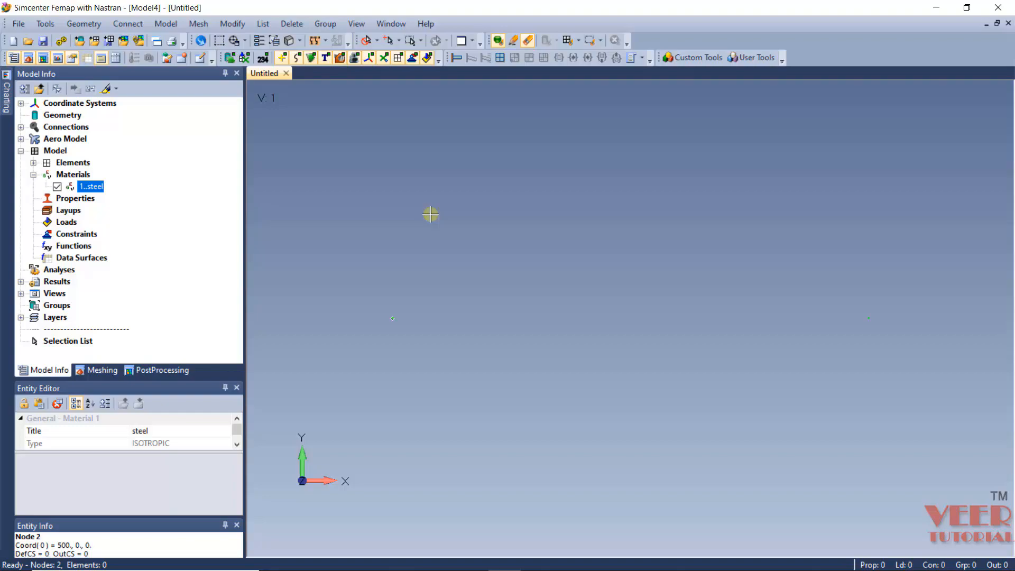
# Switch to the 1D bar problem notes to check the bar's cross-section dimensions
pyautogui.hotkey('alt', 'Tab')
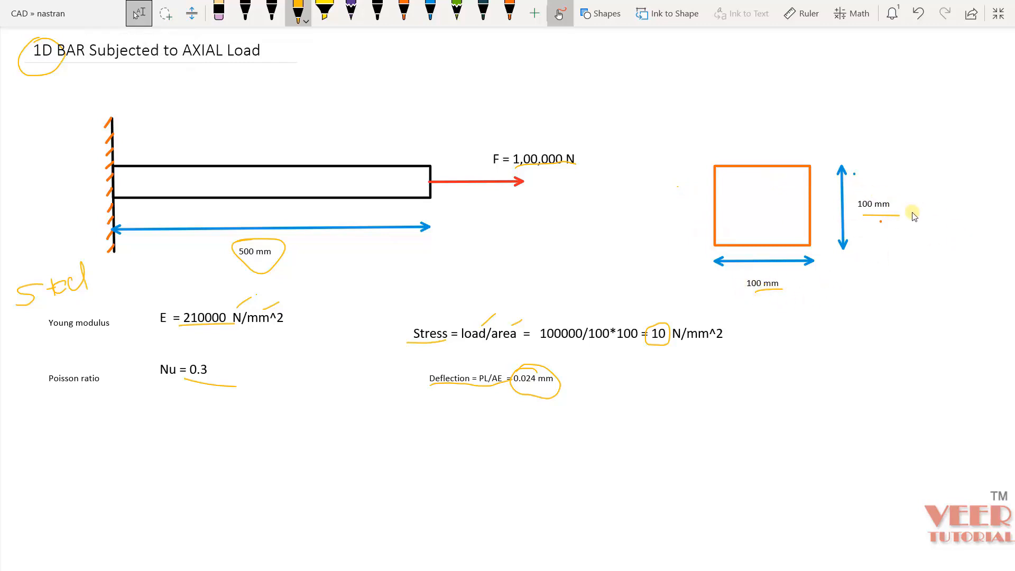
# Switch back to Femap and start a new property definition that uses the steel material
pyautogui.hotkey('alt', 'Tab')
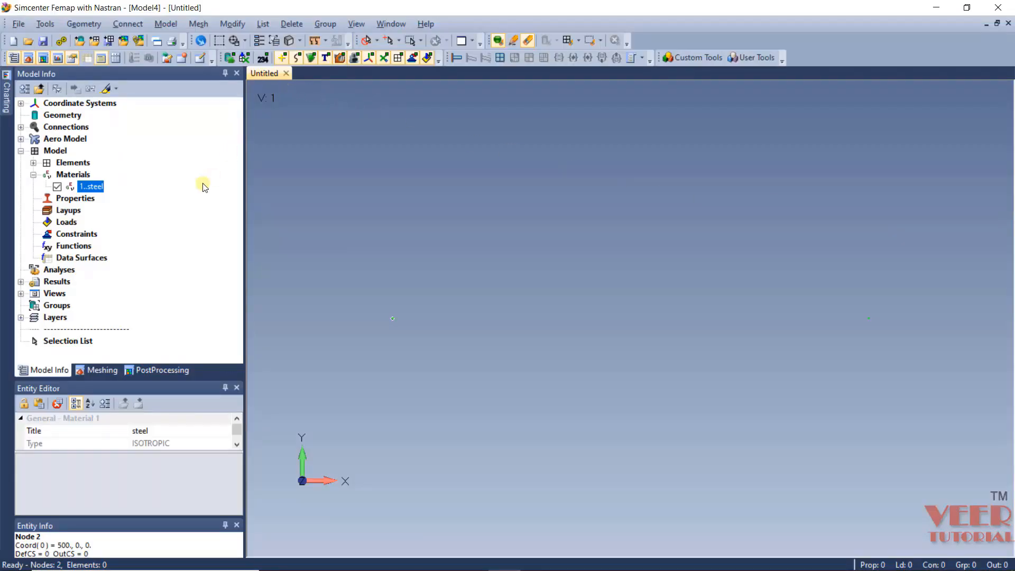
pyautogui.click(79, 199)
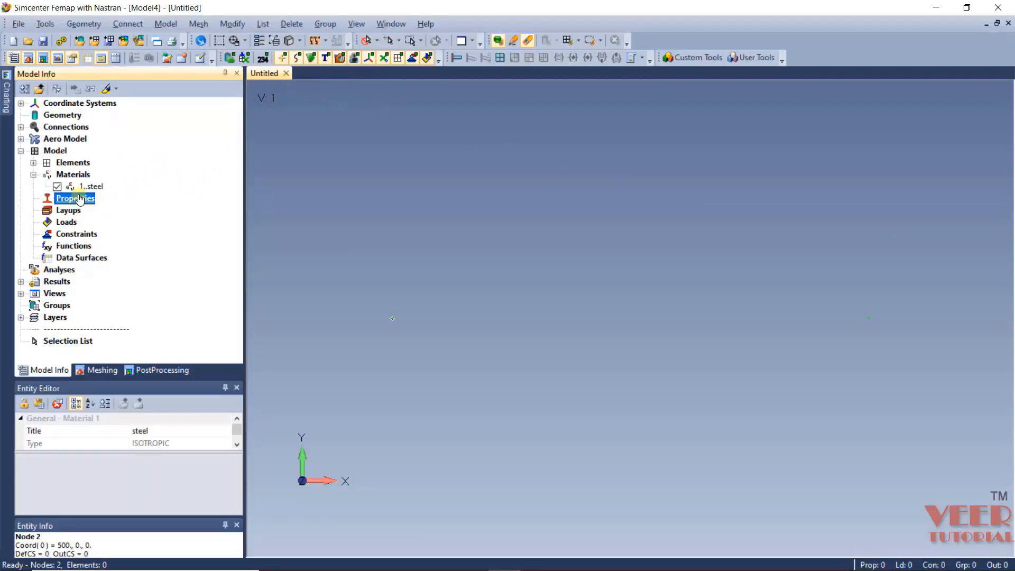
pyautogui.rightClick(78, 199)
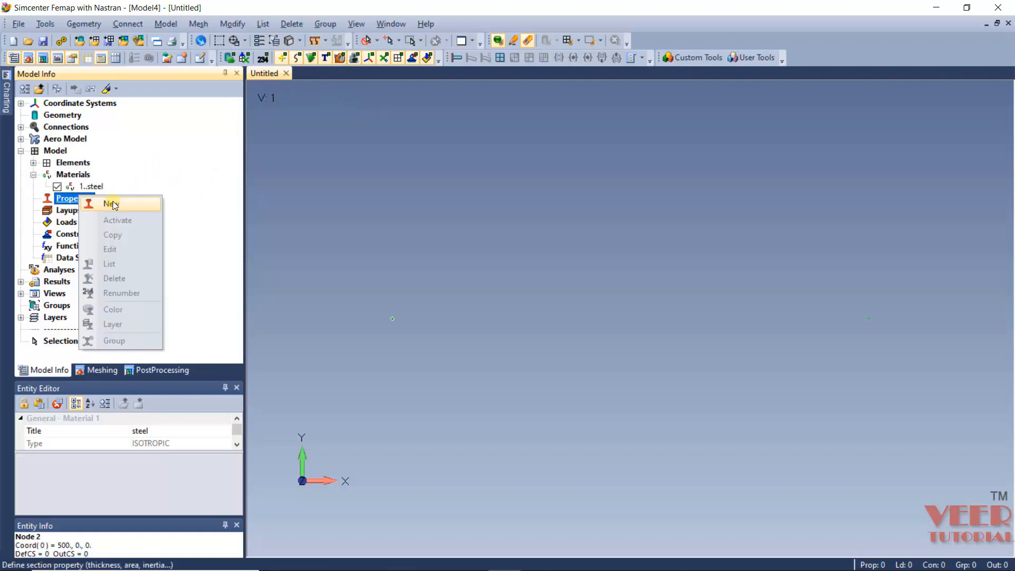
pyautogui.click(165, 24)
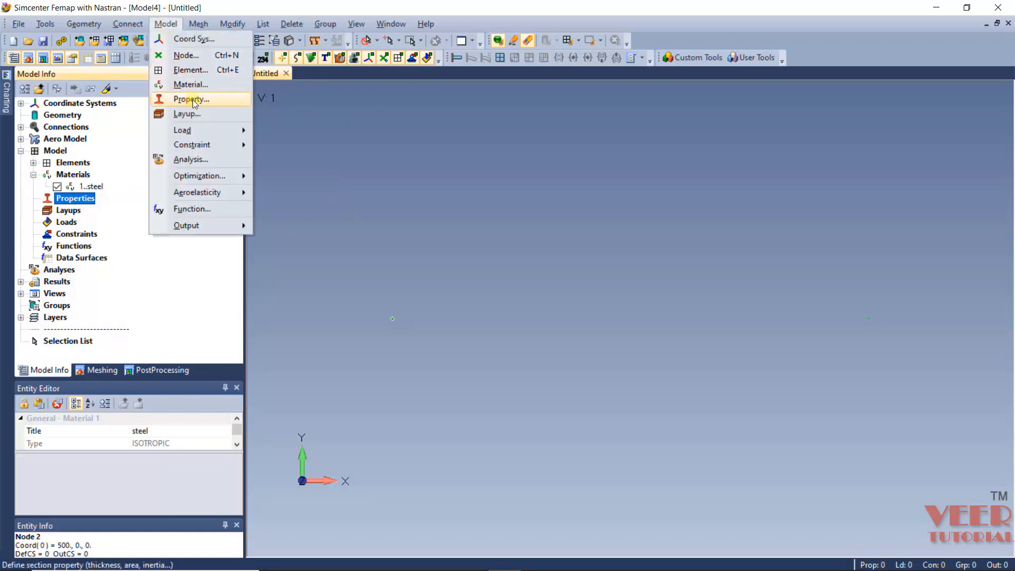
pyautogui.click(192, 100)
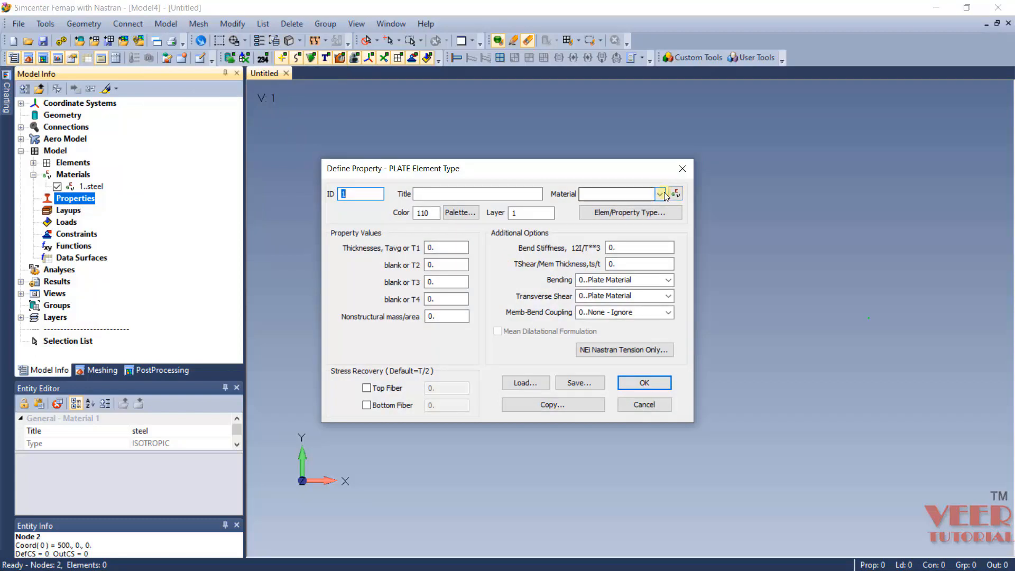
pyautogui.click(661, 194)
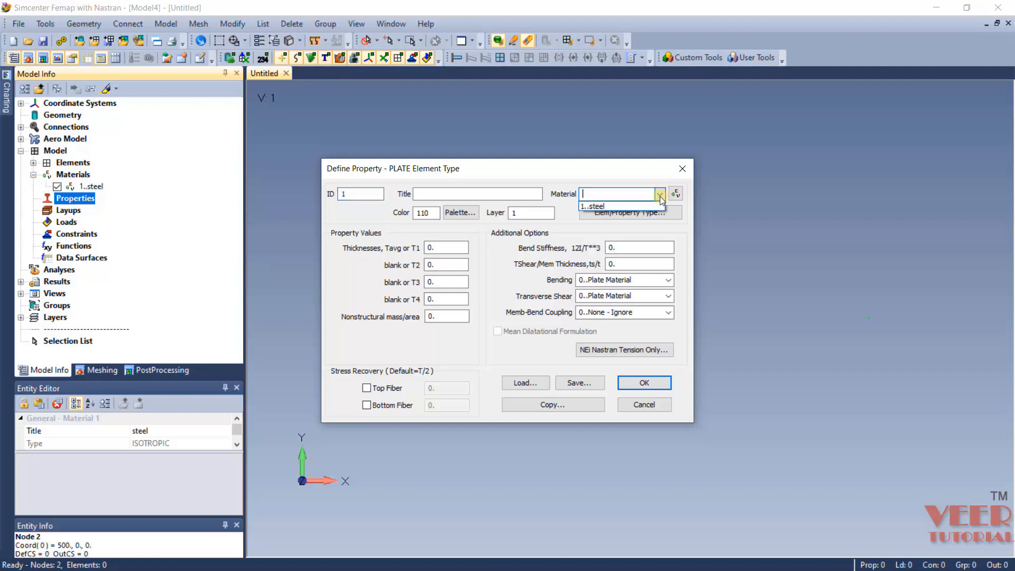
pyautogui.click(604, 206)
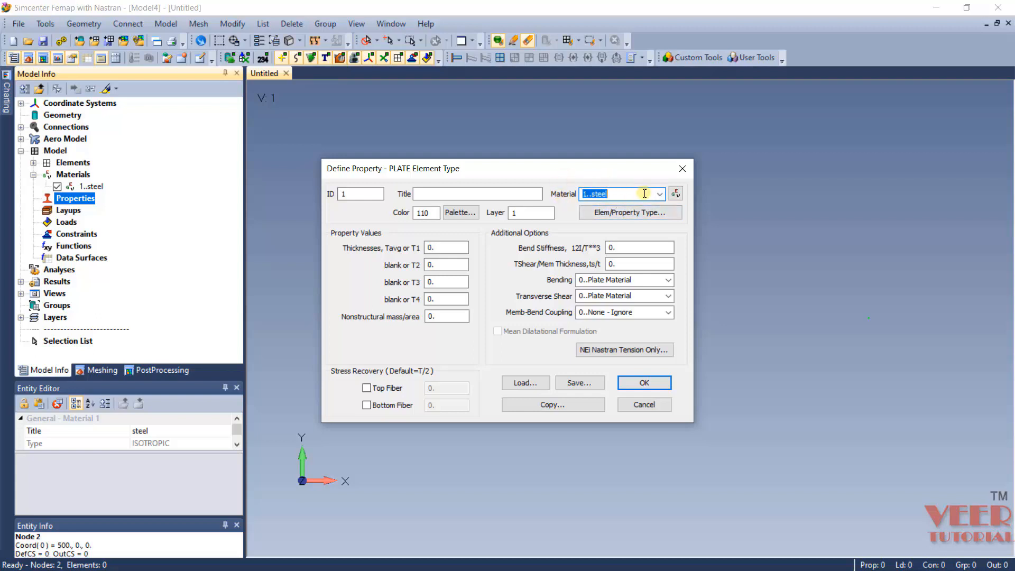
# Change the new property's element type to the Bar line element
pyautogui.click(622, 214)
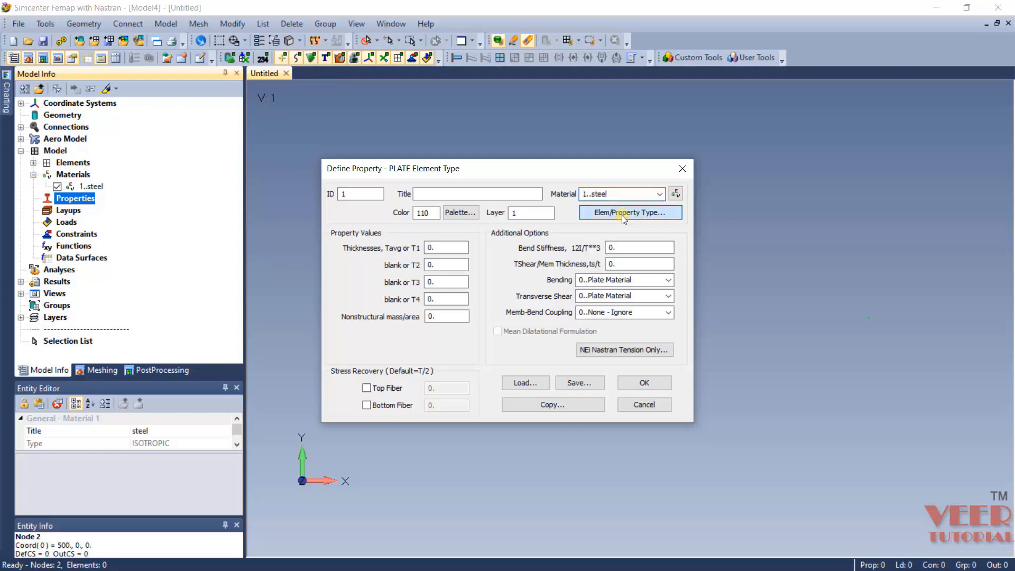
pyautogui.moveTo(464, 217); pyautogui.dragTo(439, 114)
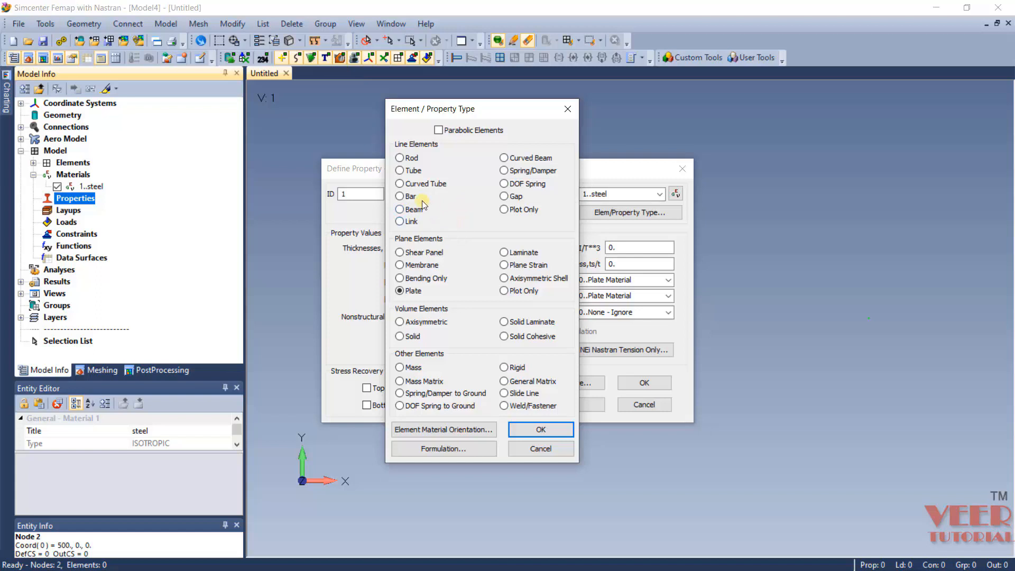
pyautogui.click(406, 198)
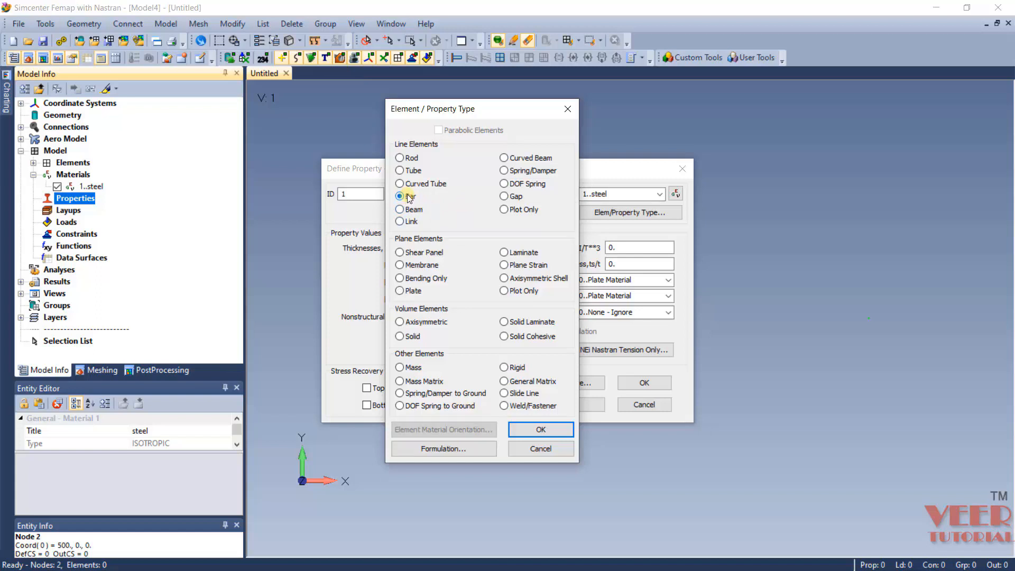
pyautogui.click(528, 430)
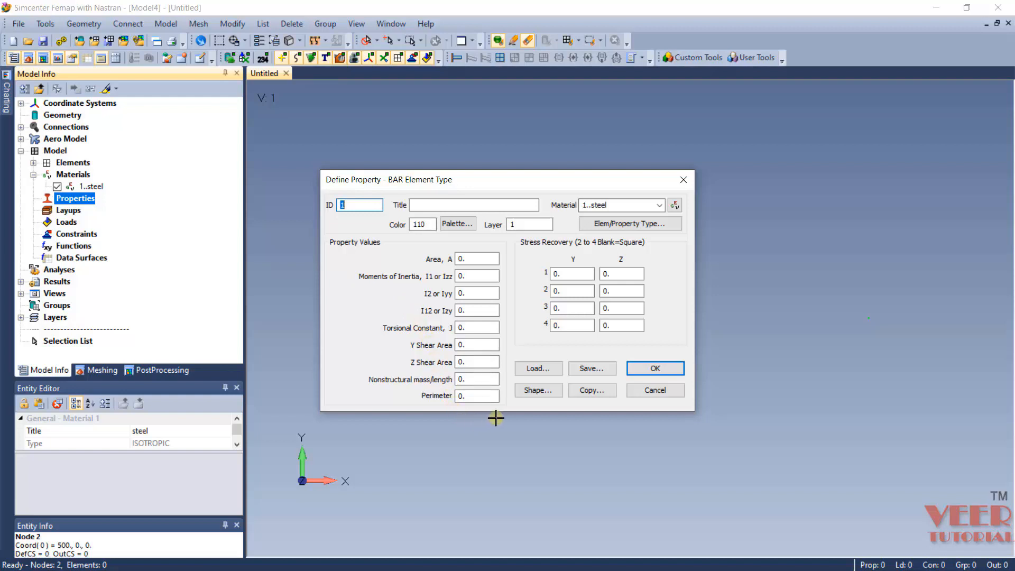
# Define the bar property's cross section as a standard Rectangular Bar with height 100 and width 100
pyautogui.click(536, 392)
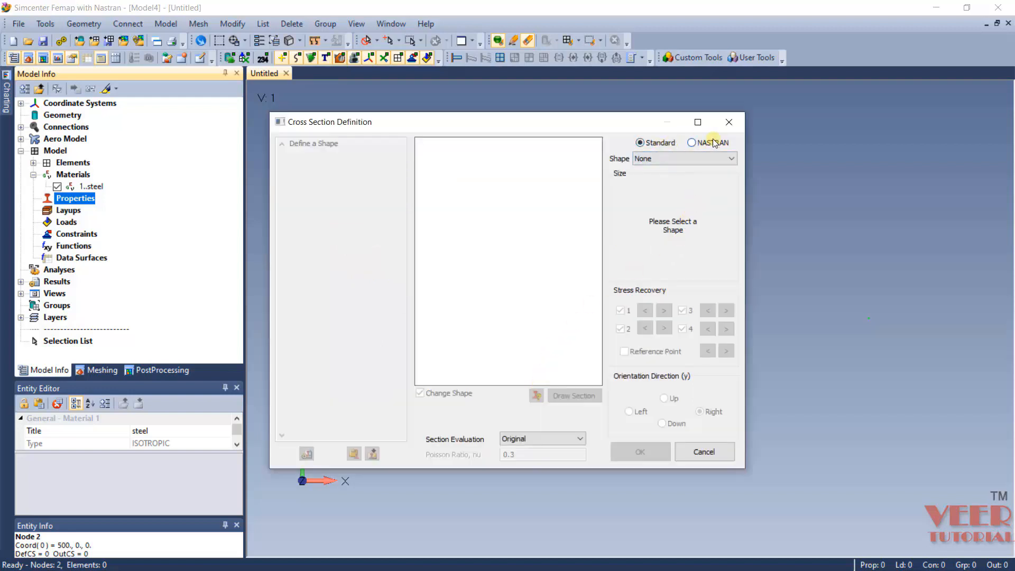
pyautogui.click(661, 158)
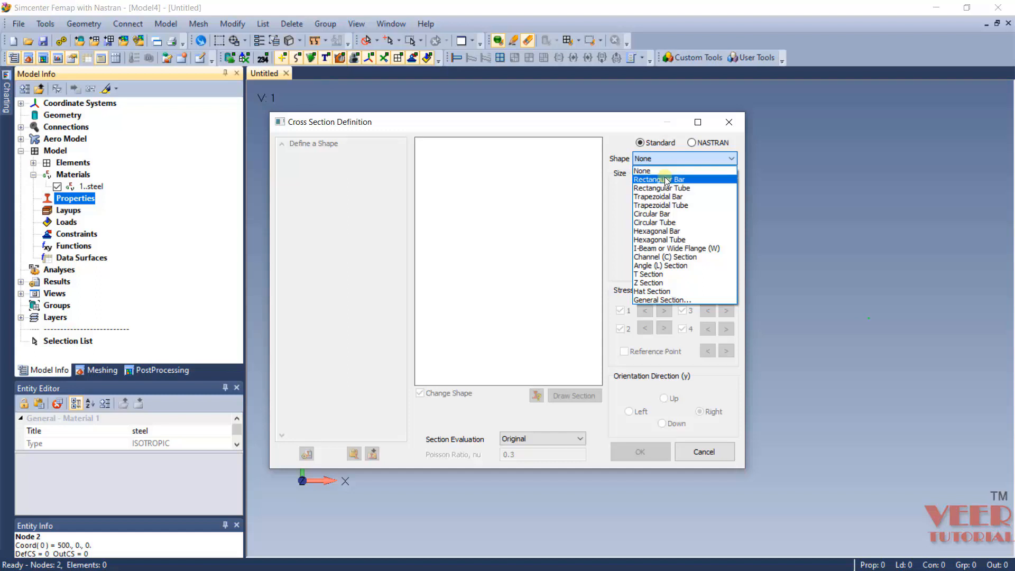
pyautogui.click(665, 180)
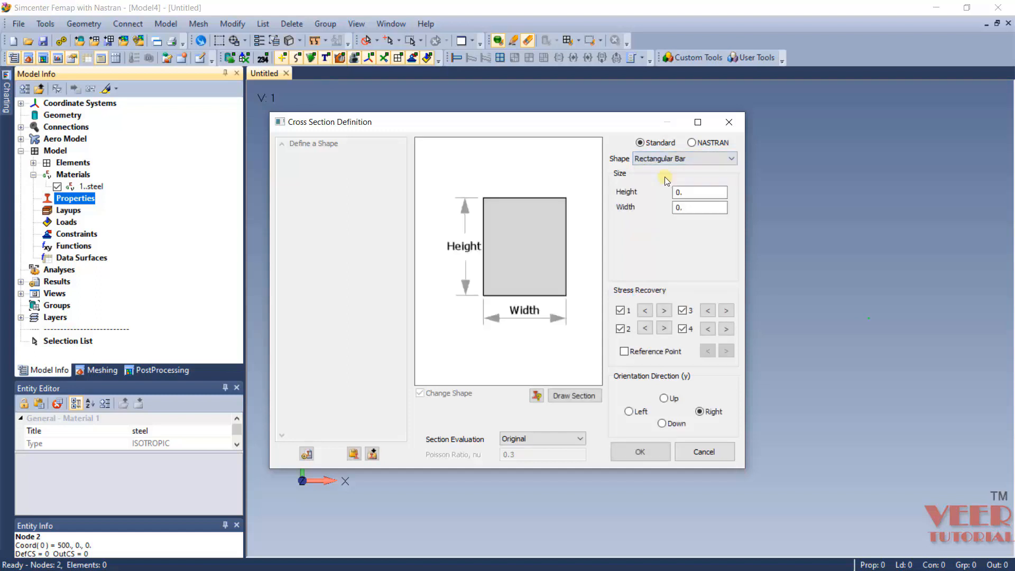
pyautogui.moveTo(689, 193); pyautogui.dragTo(653, 191)
pyautogui.write('100')
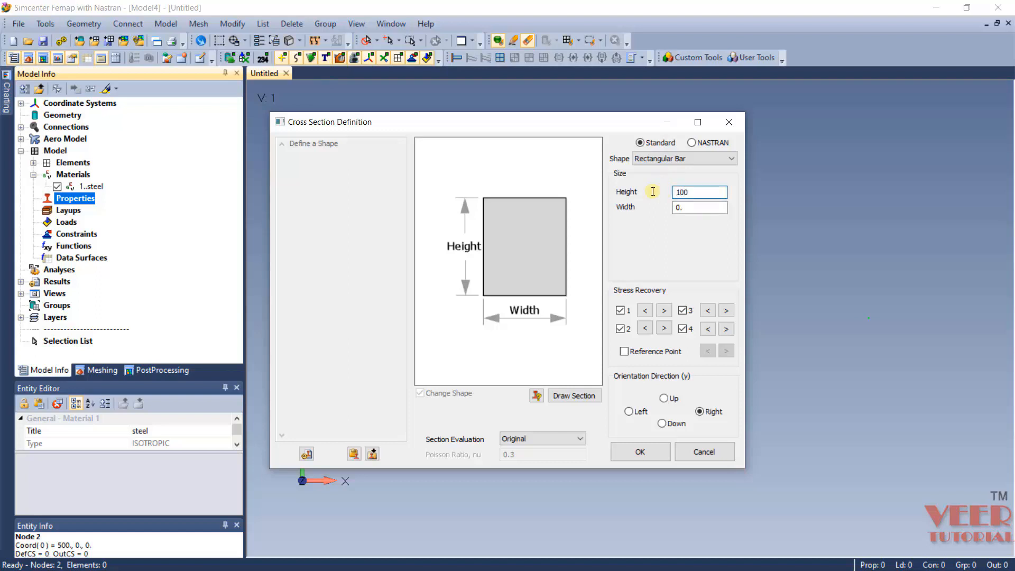
pyautogui.press('Tab')
pyautogui.write('100')
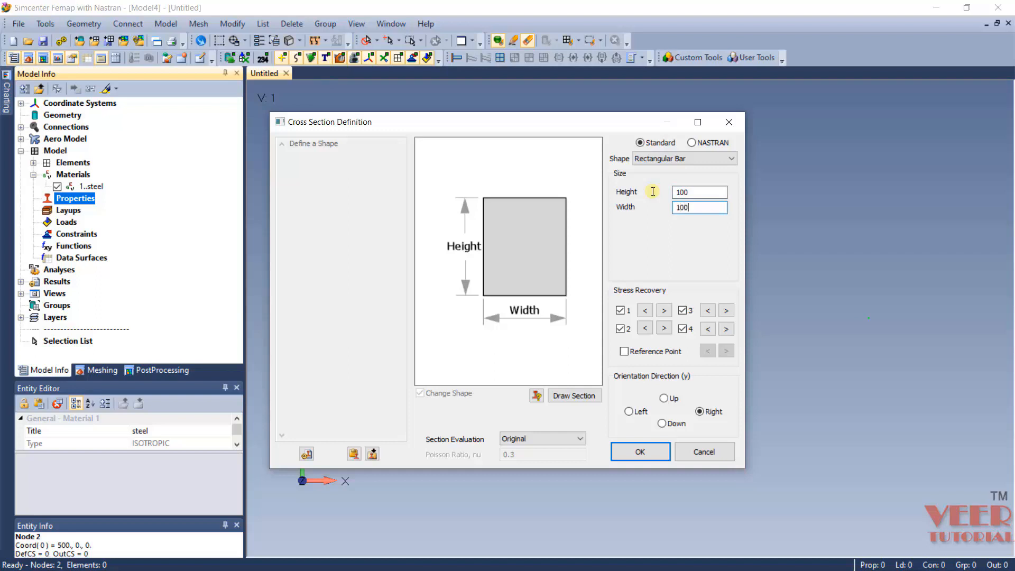
pyautogui.click(641, 450)
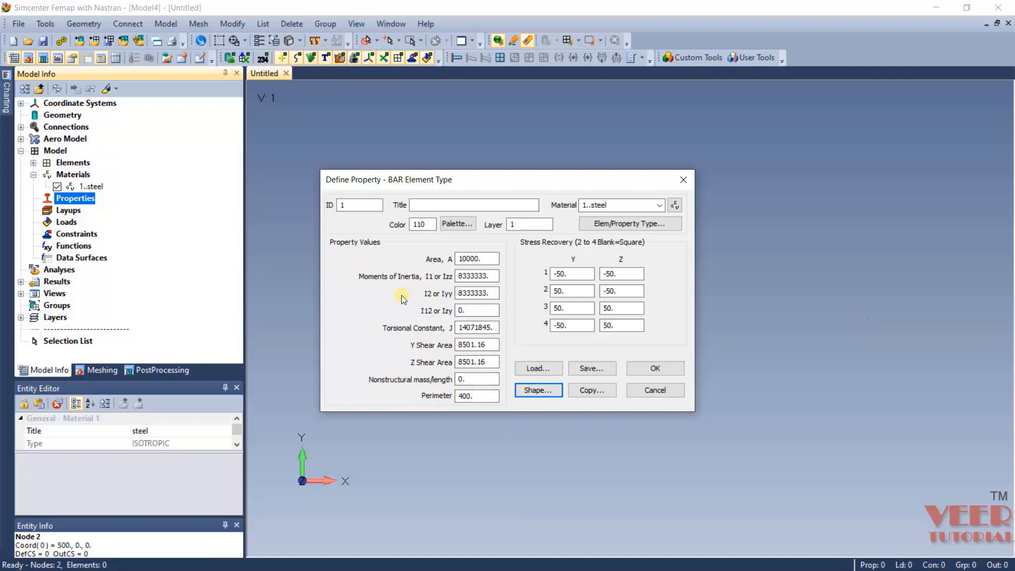
# Title the bar property PBAR, save it, and finish property creation
pyautogui.click(487, 204)
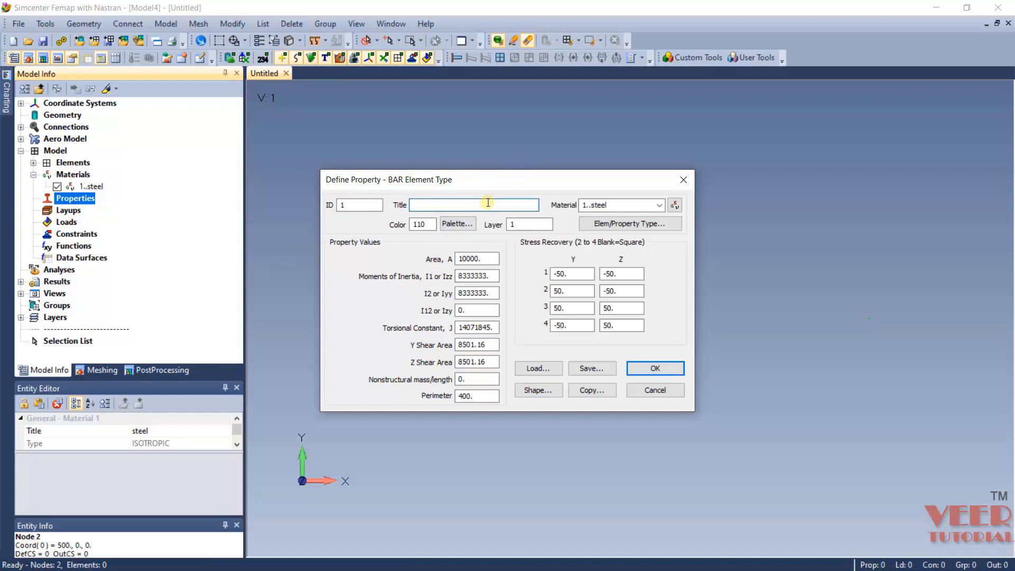
pyautogui.write('PBAR')
pyautogui.click(650, 368)
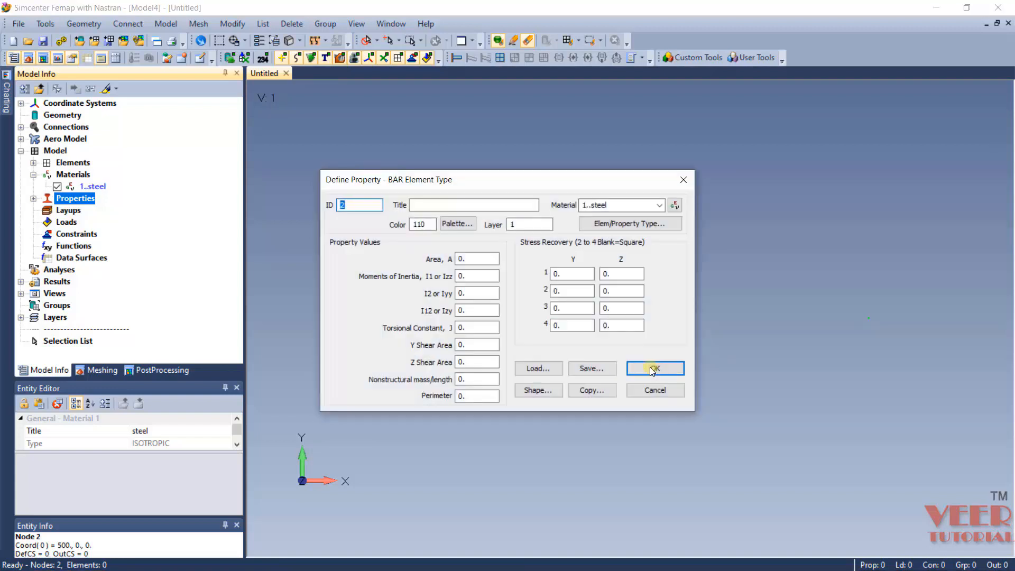
pyautogui.click(649, 391)
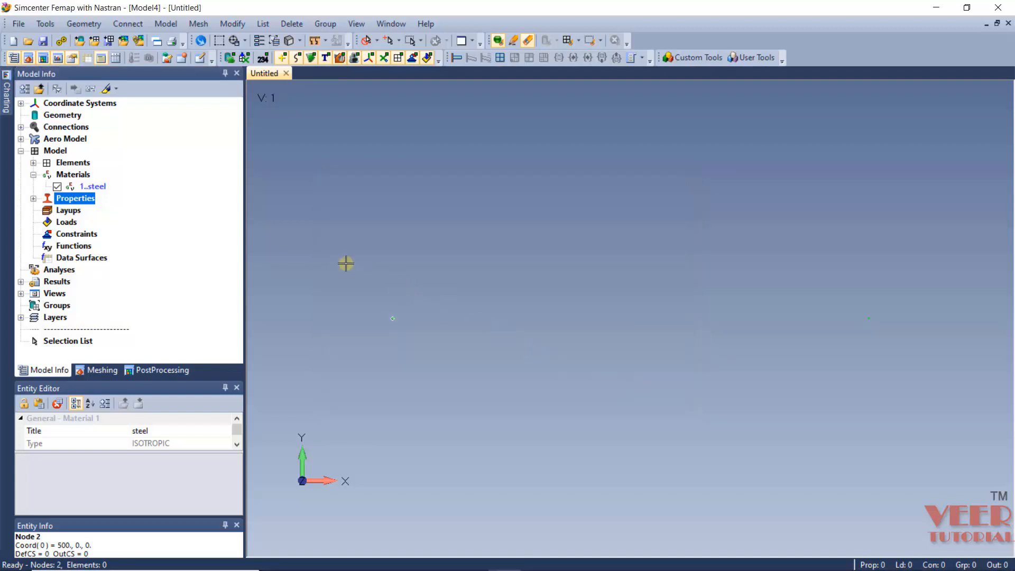
# Open the PBAR property's definition from the model tree, review its section values, and close it without changes
pyautogui.click(33, 199)
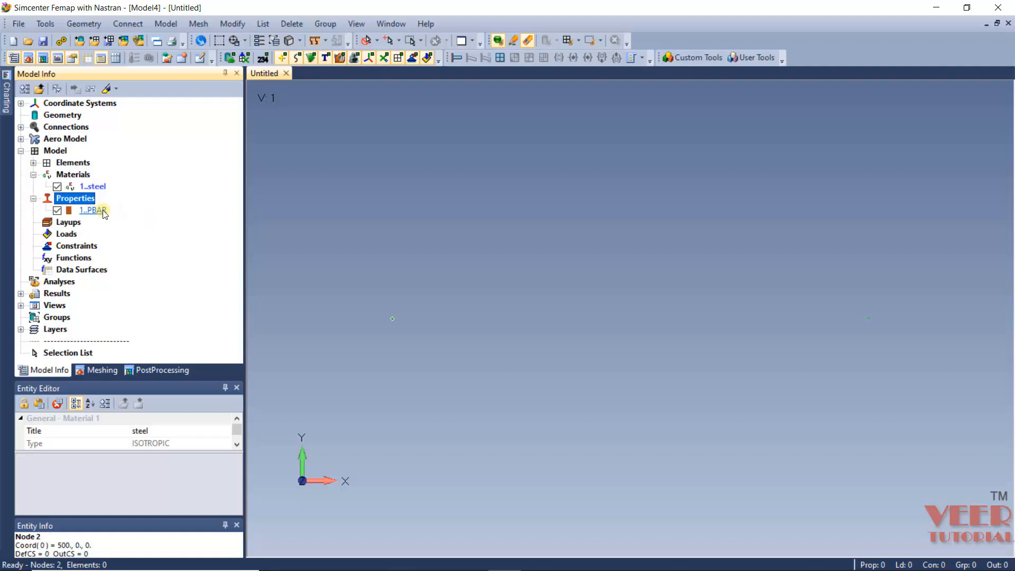
pyautogui.click(92, 210)
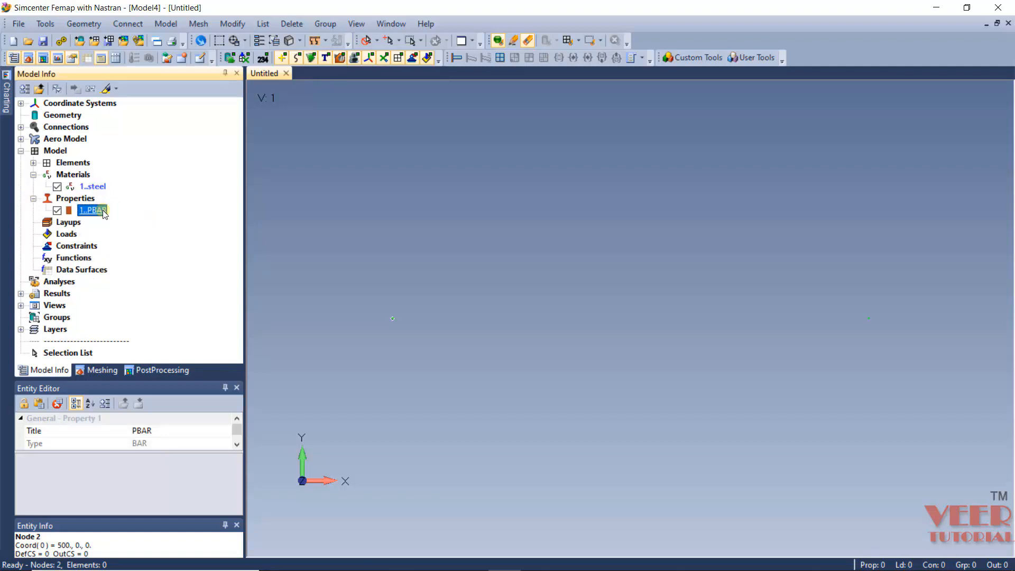
pyautogui.rightClick(104, 213)
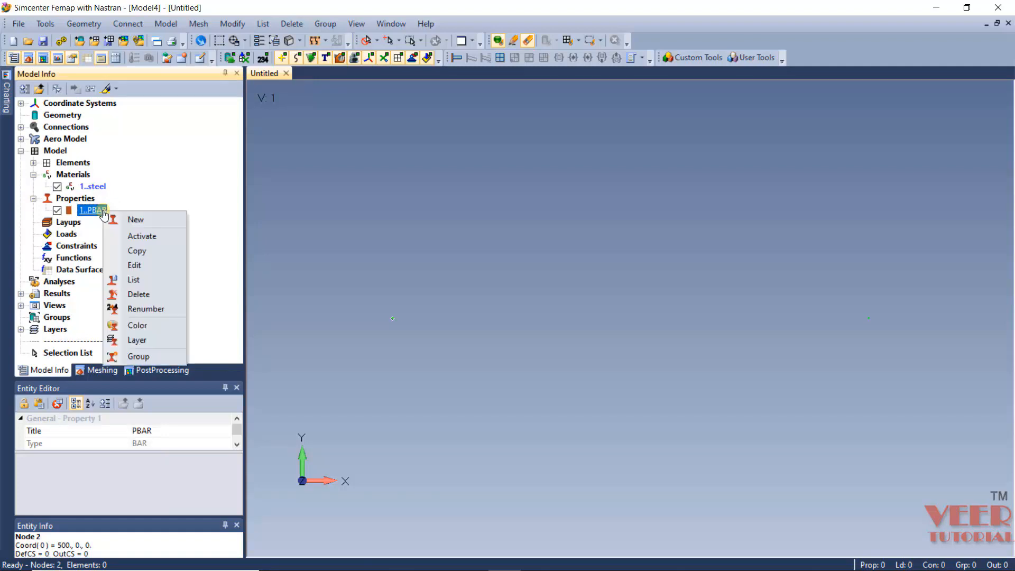
pyautogui.click(145, 265)
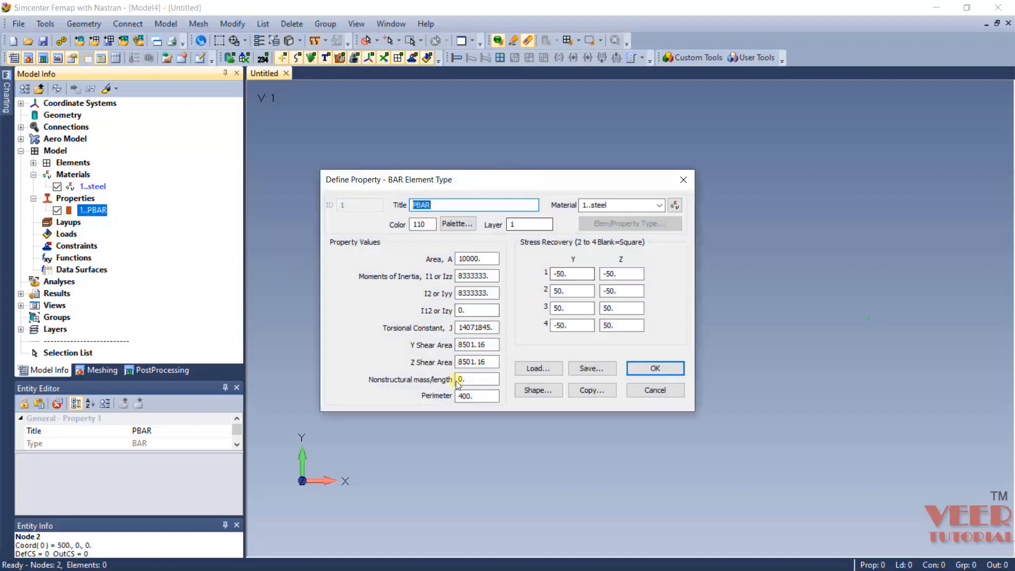
pyautogui.click(656, 391)
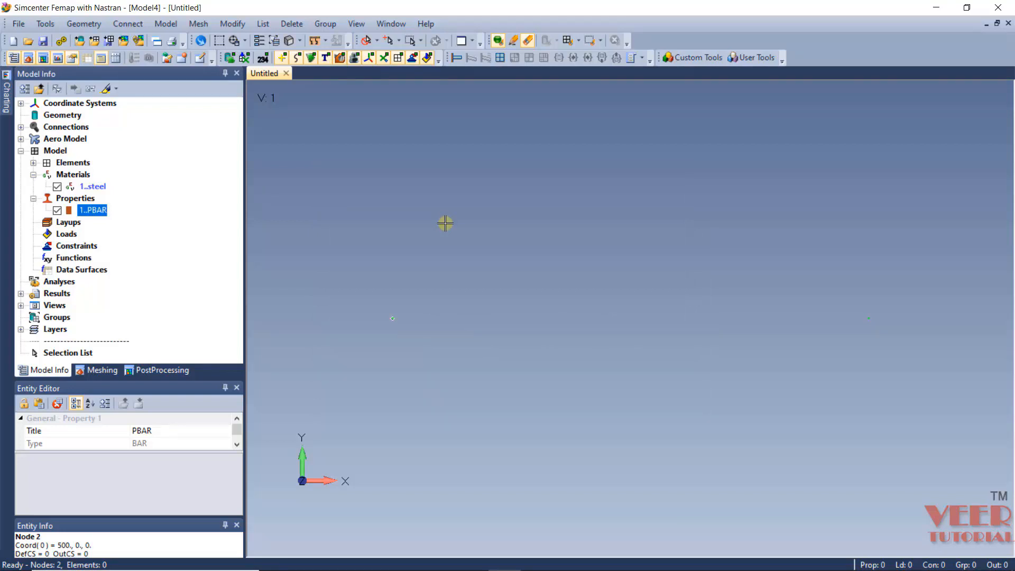
# Save the model as bar_1 in the Bar folder
pyautogui.click(16, 23)
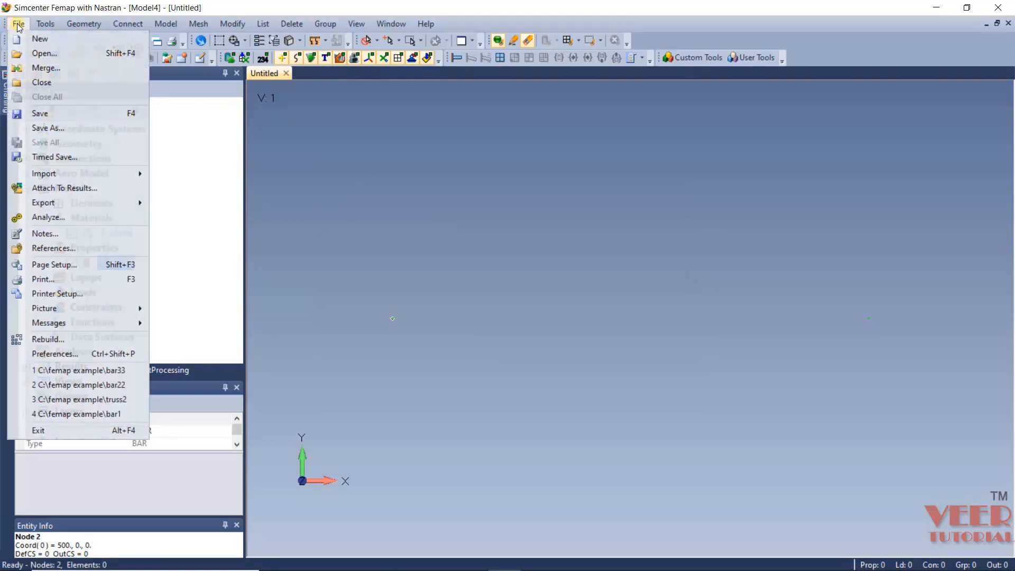
pyautogui.click(71, 127)
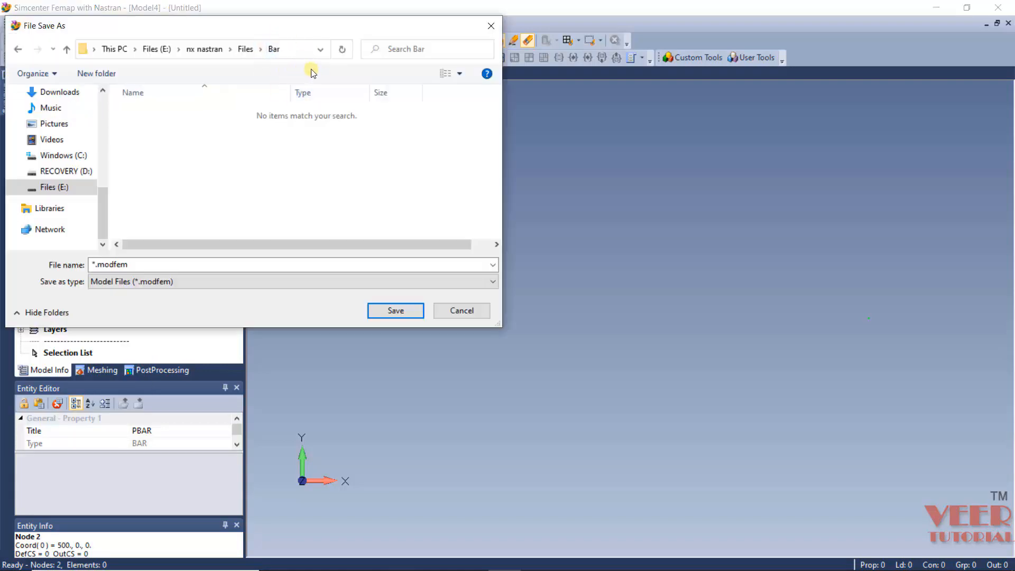
pyautogui.click(174, 263)
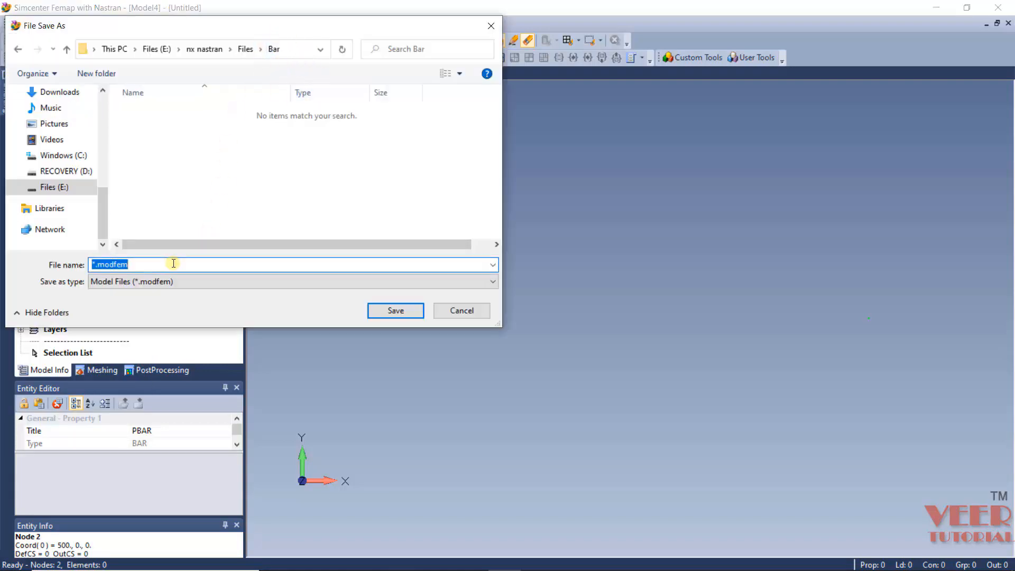
pyautogui.write('bar_1')
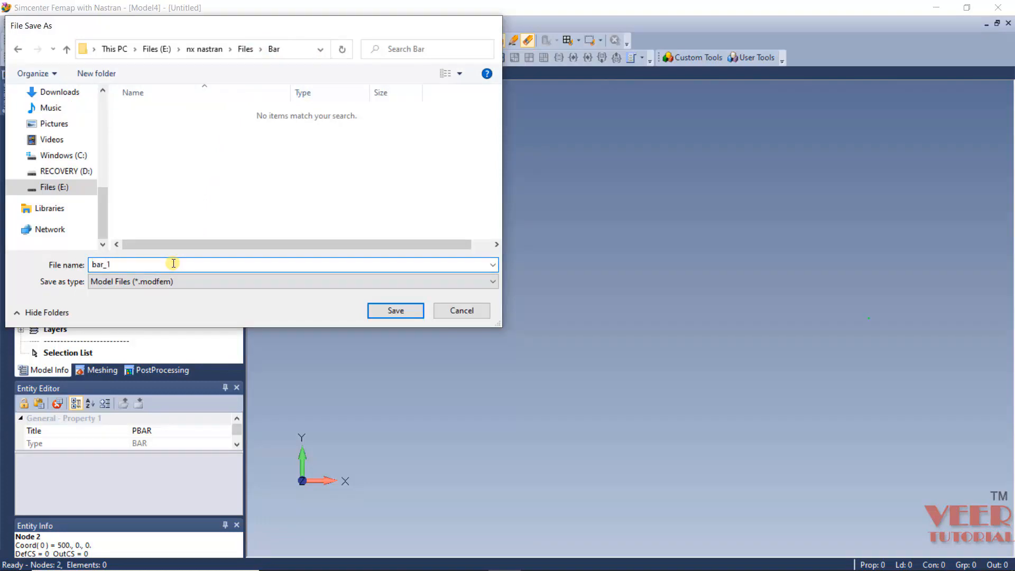
pyautogui.press('Return')
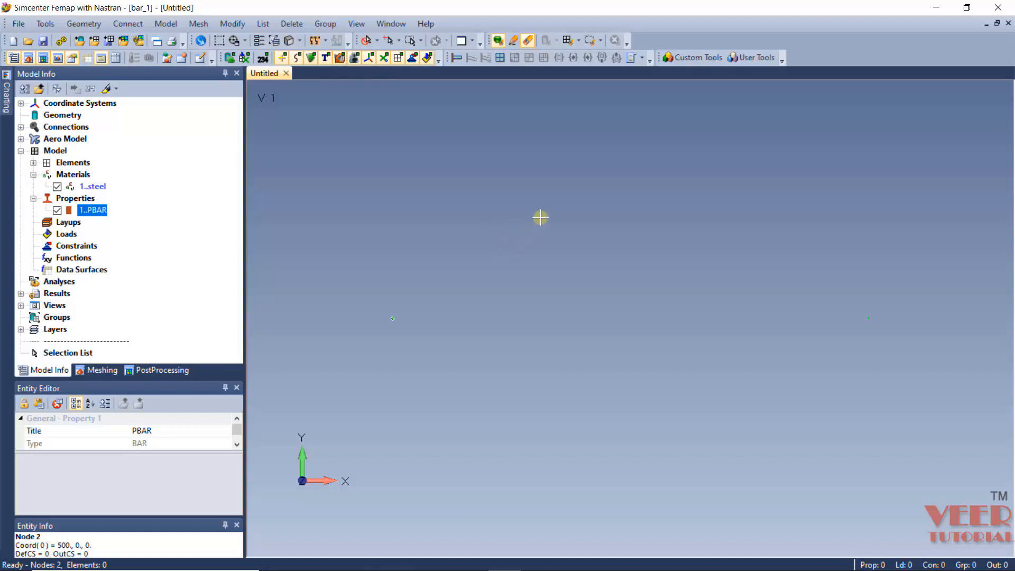
# Switch to the bar problem notes for review, return to Femap, and select the steel material and the PBAR property in the model tree
pyautogui.hotkey('alt', 'Tab')
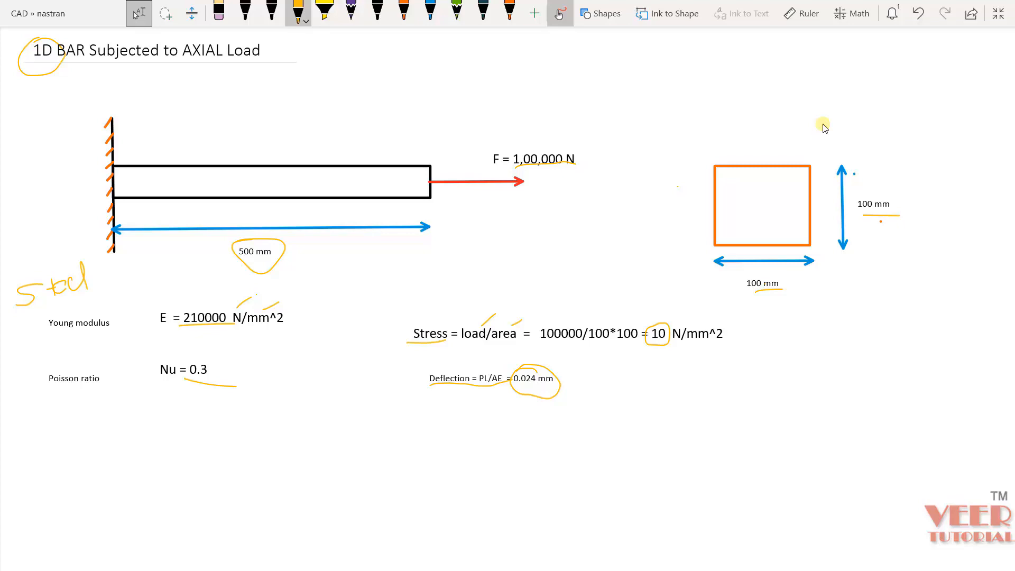
pyautogui.hotkey('alt', 'Tab')
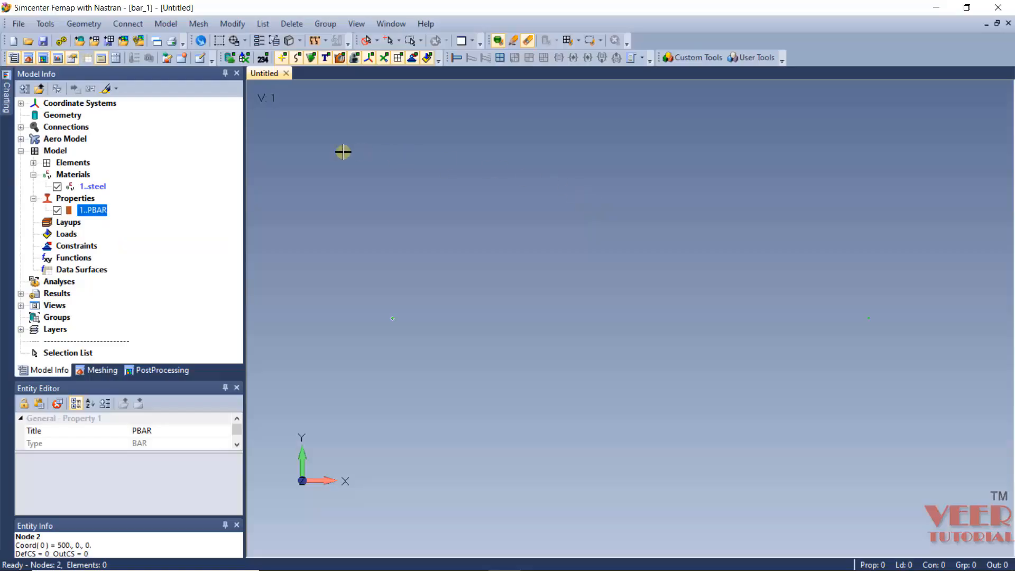
pyautogui.click(95, 187)
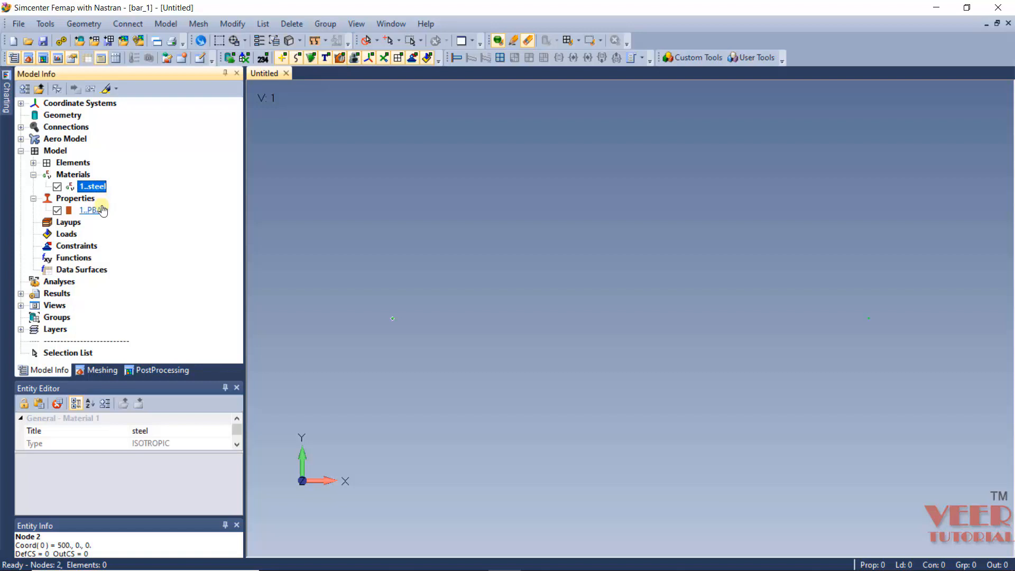
pyautogui.click(103, 210)
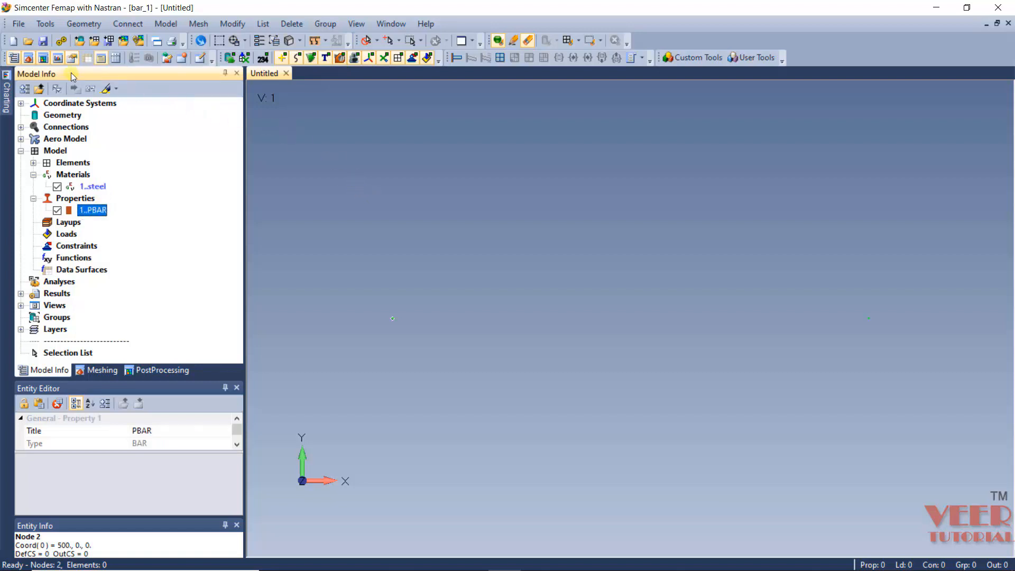
pyautogui.click(19, 24)
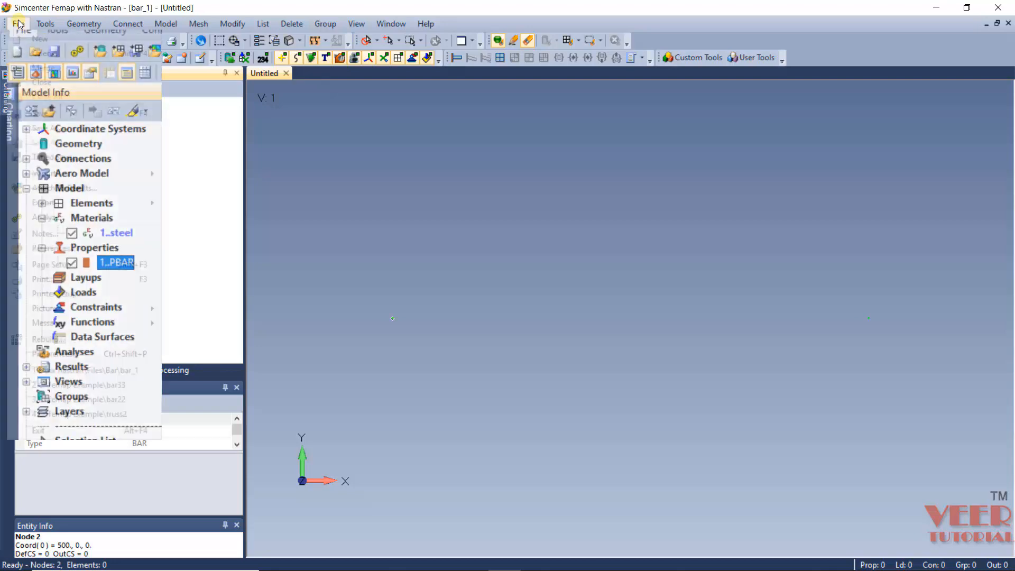
pyautogui.click(43, 54)
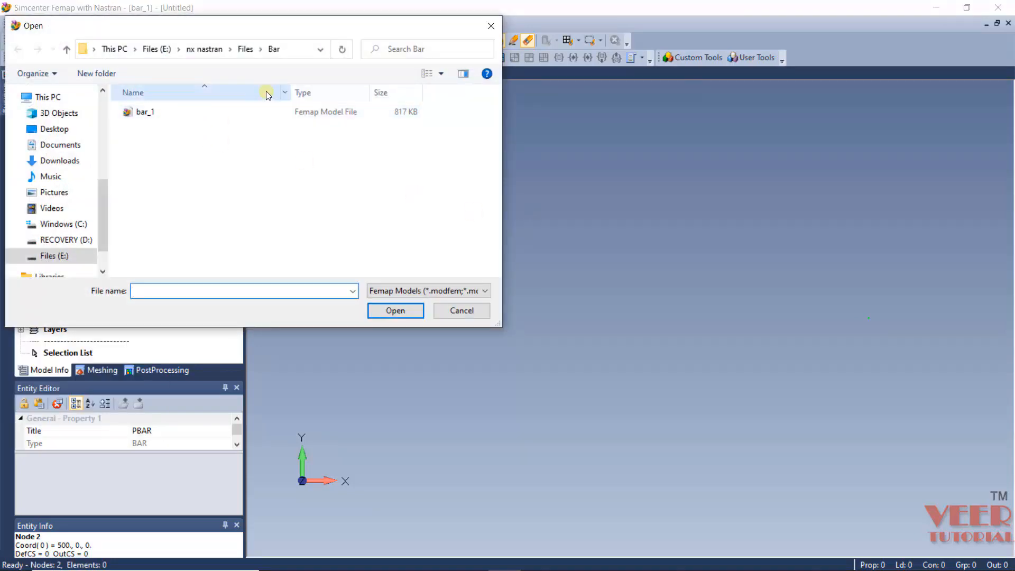
pyautogui.click(473, 307)
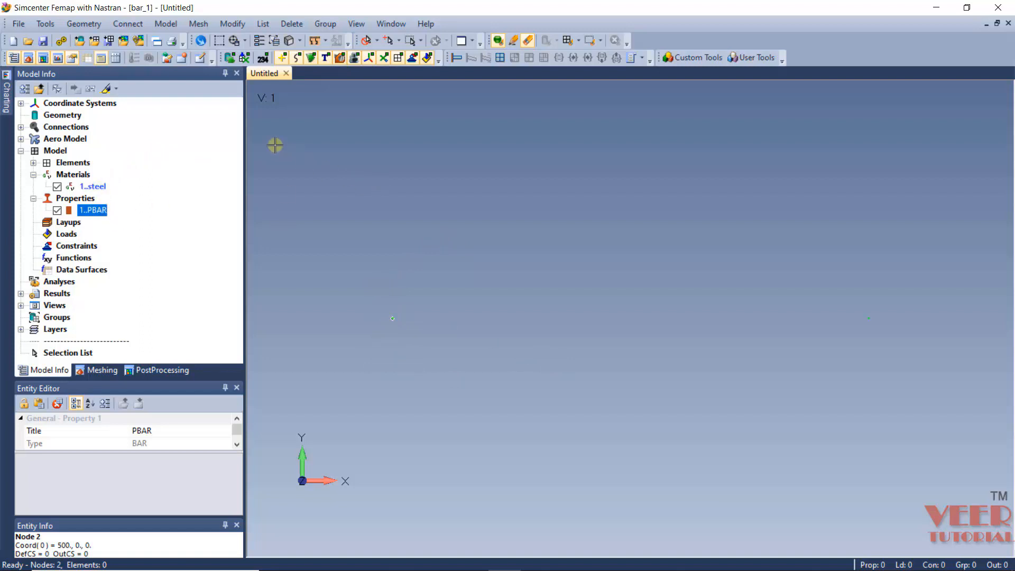
# Start a new bar element with the PBAR property and assign nodes 1 and 2 as its ends
pyautogui.click(164, 24)
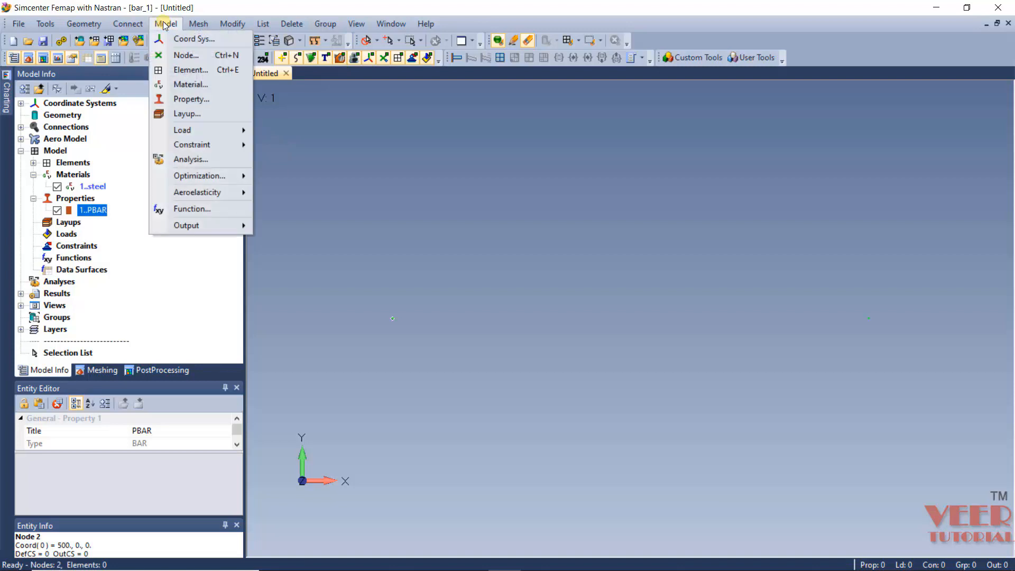
pyautogui.click(193, 69)
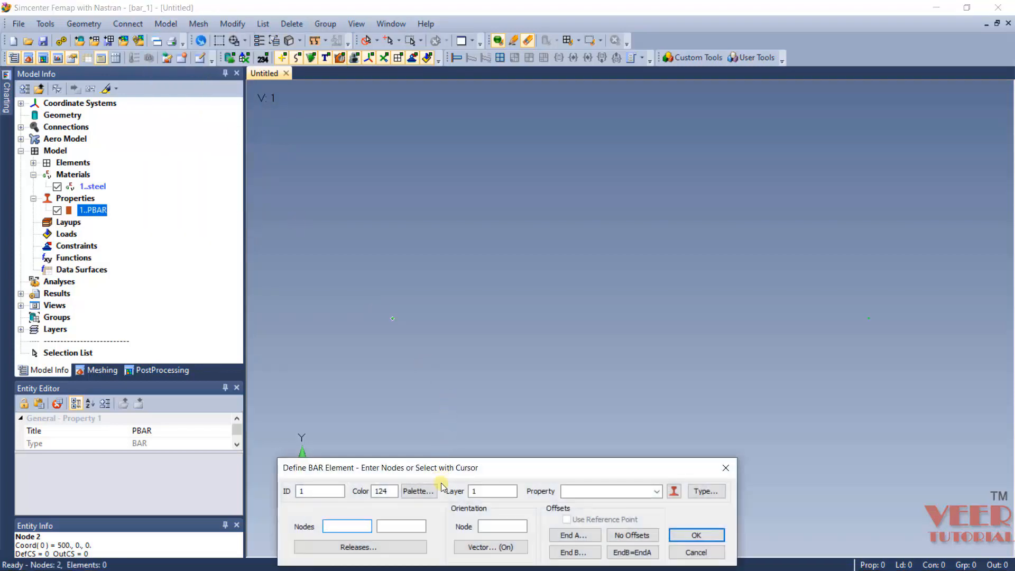
pyautogui.moveTo(443, 473); pyautogui.dragTo(303, 164)
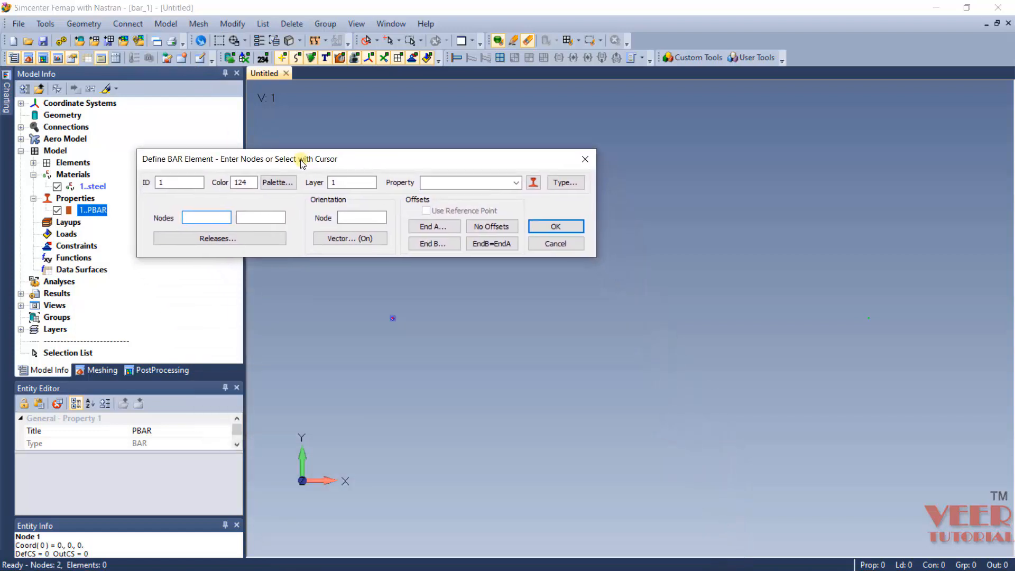
pyautogui.click(520, 183)
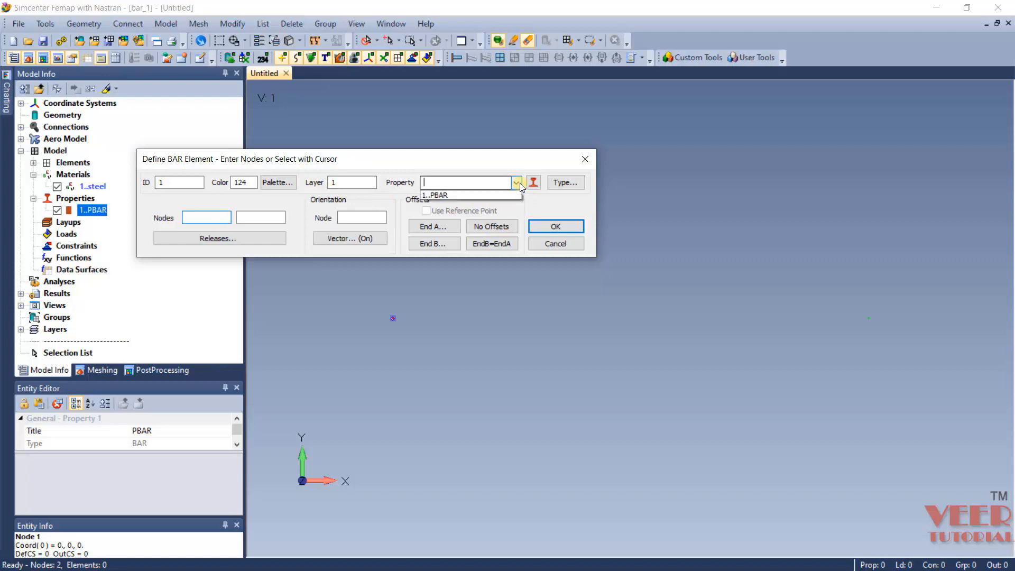
pyautogui.click(448, 196)
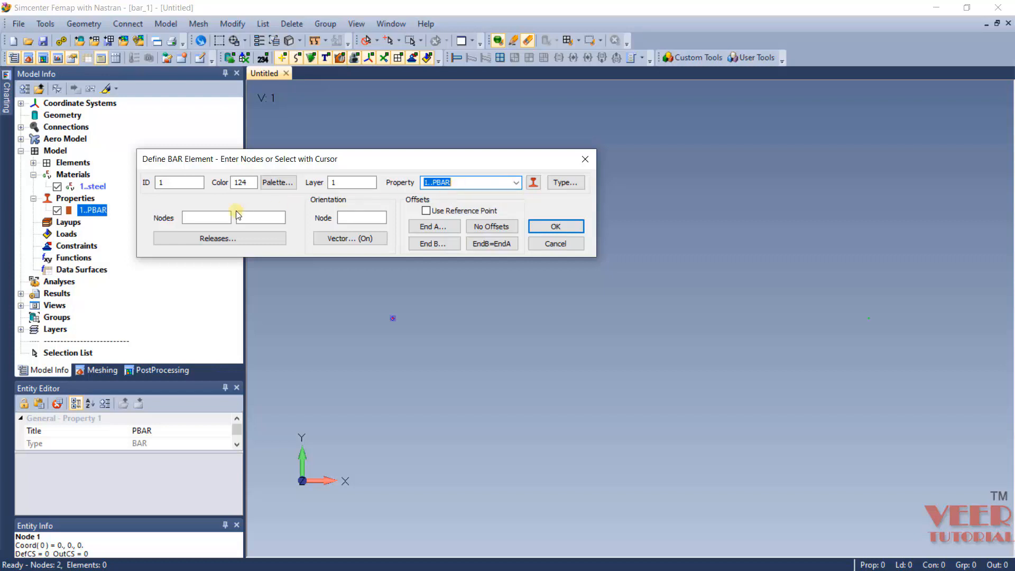
pyautogui.click(199, 218)
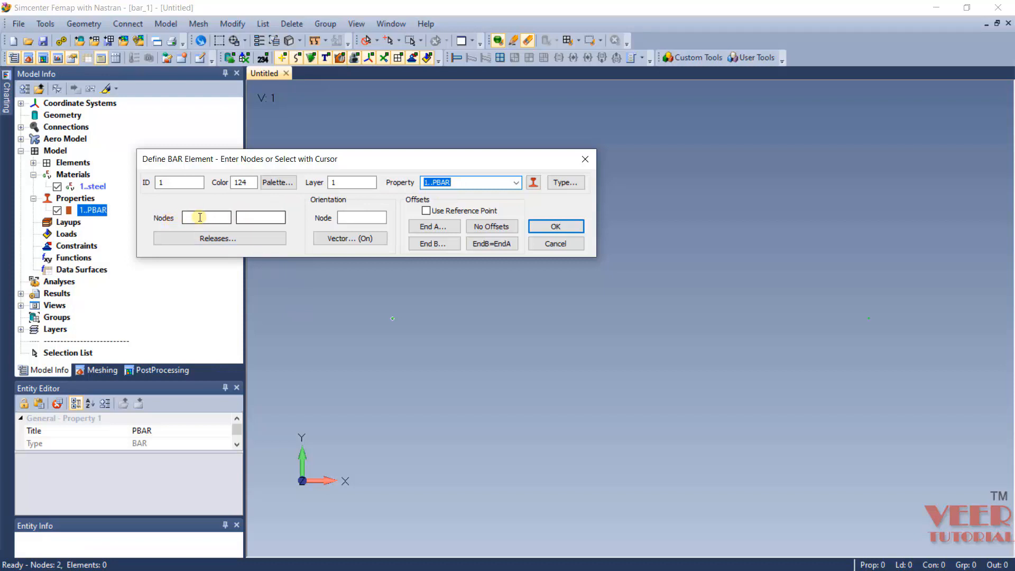
pyautogui.click(200, 217)
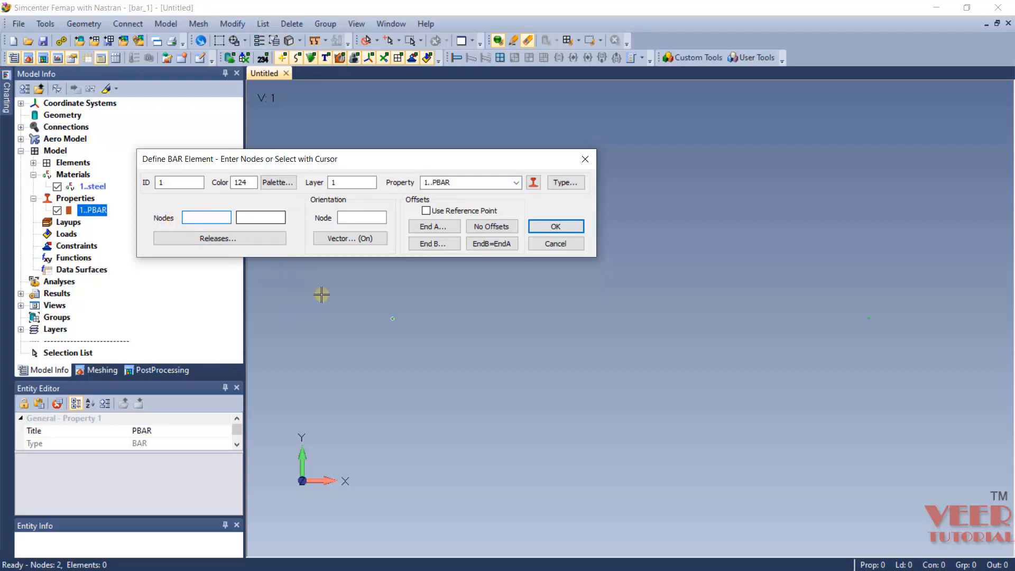
pyautogui.click(394, 321)
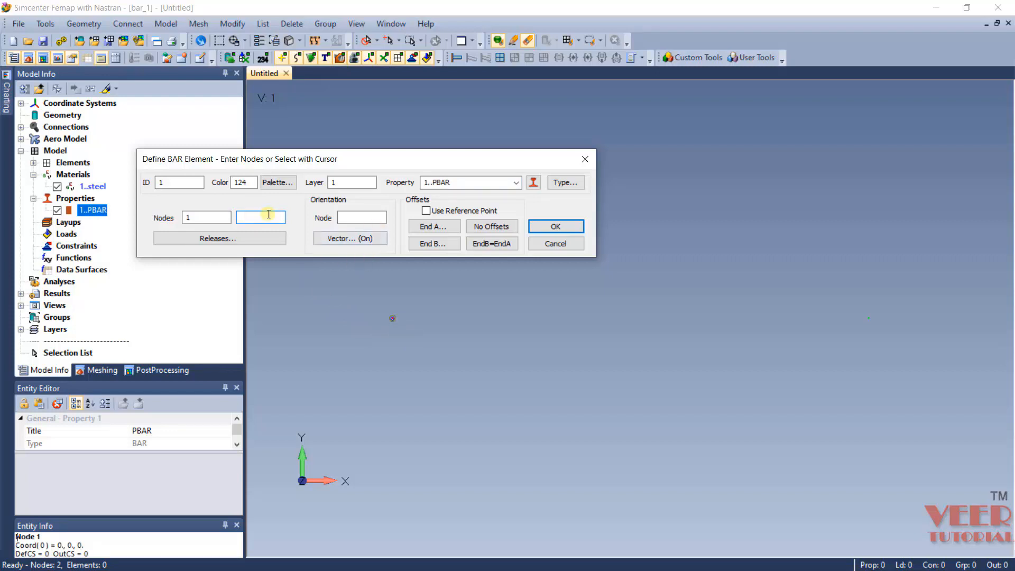
pyautogui.scroll(-2, 432, 319)
pyautogui.click(781, 320)
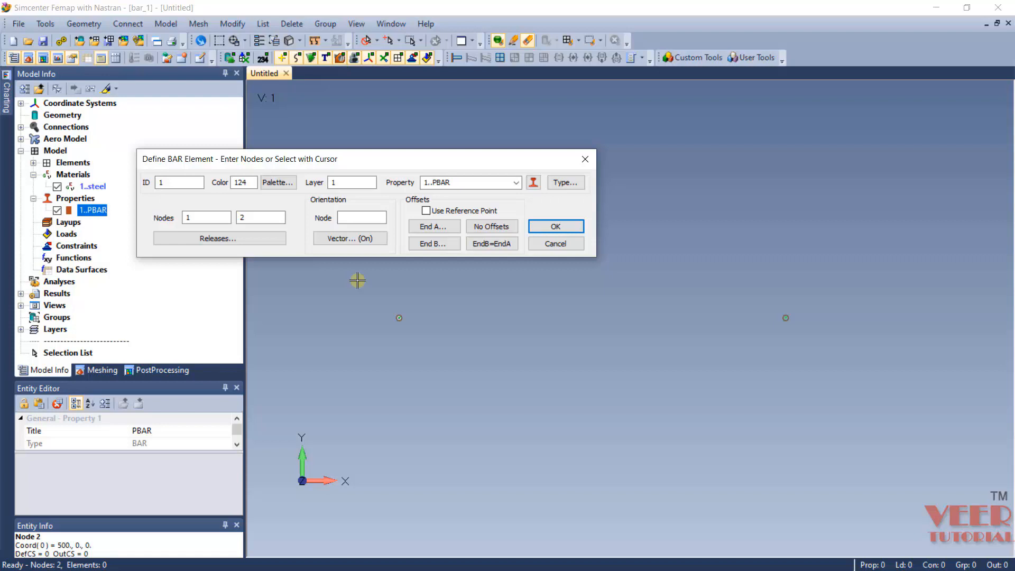
# Define the element's orientation vector from base 0, 0, 0 to tip 0, 0, 1, create the bar element, and end element creation
pyautogui.click(334, 240)
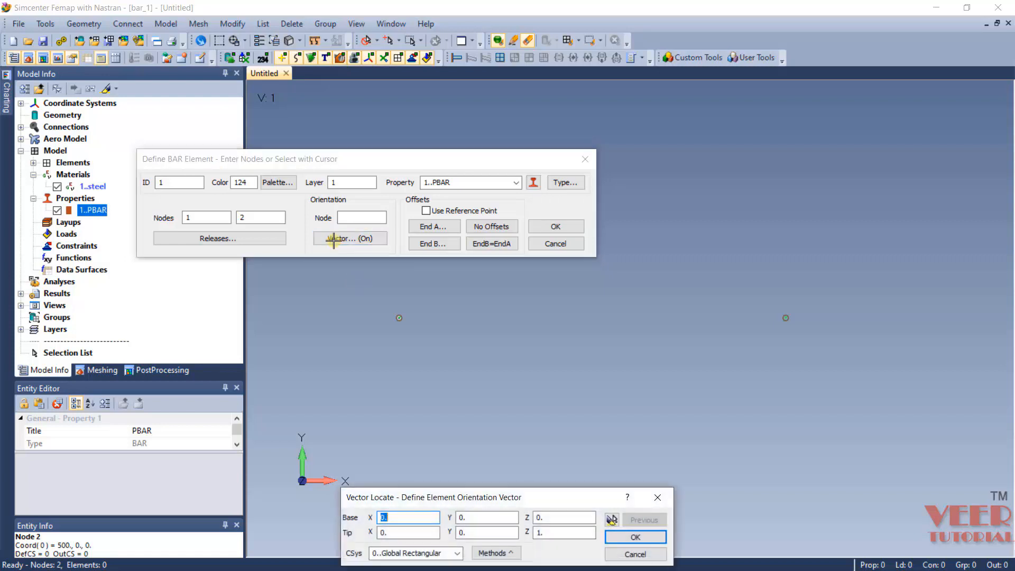
pyautogui.moveTo(507, 496); pyautogui.dragTo(688, 175)
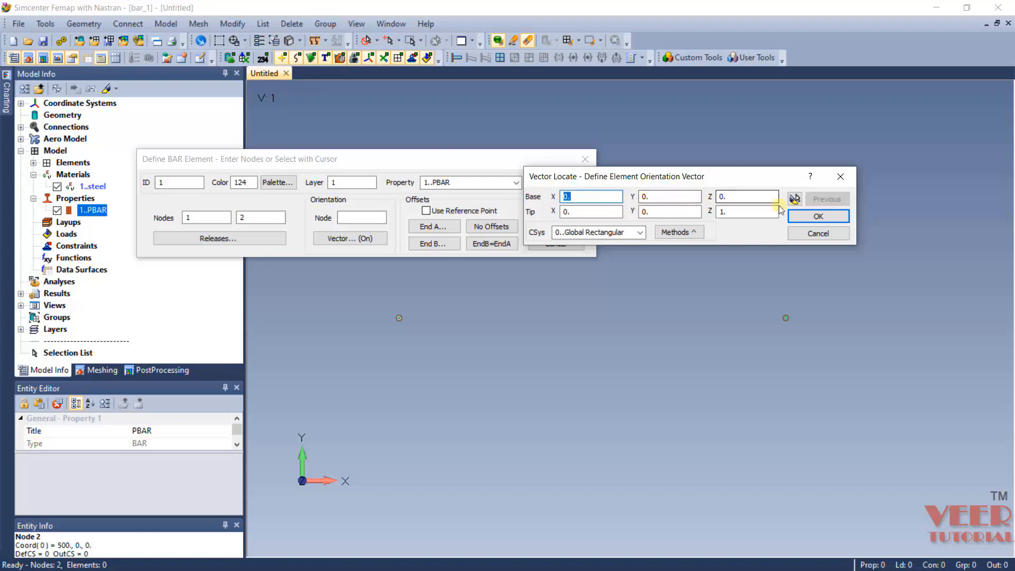
pyautogui.click(575, 212)
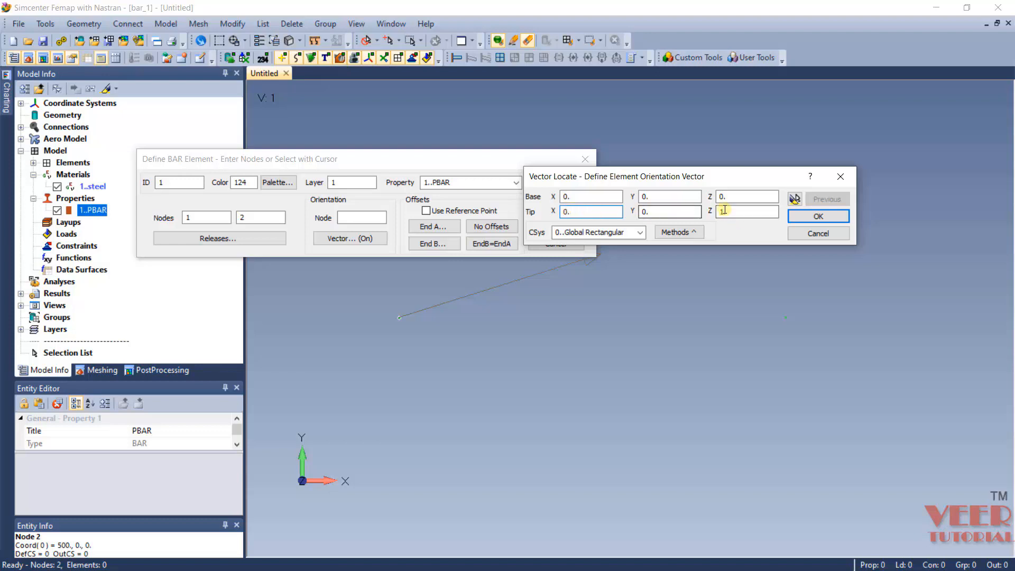
pyautogui.click(743, 208)
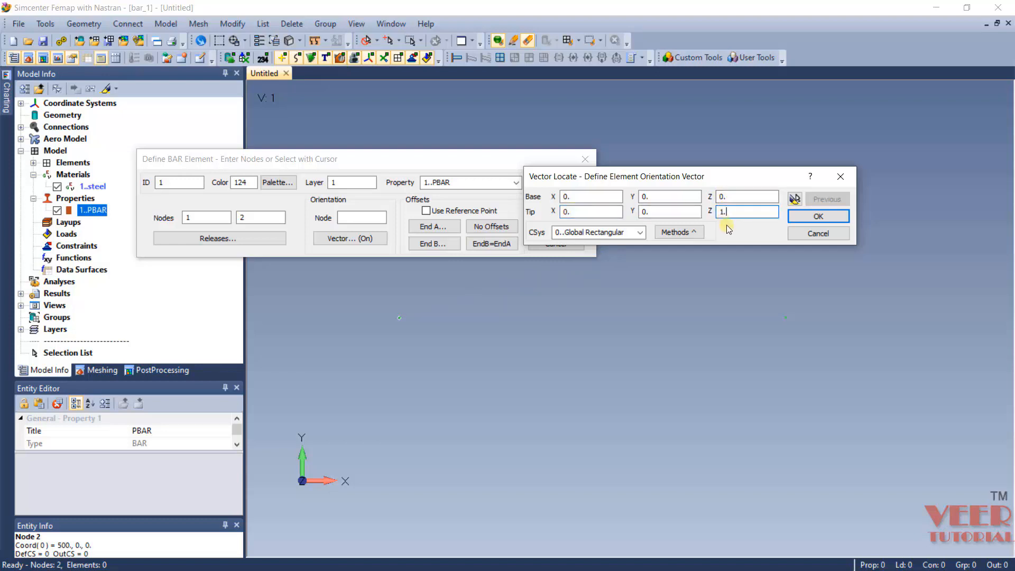
pyautogui.click(819, 217)
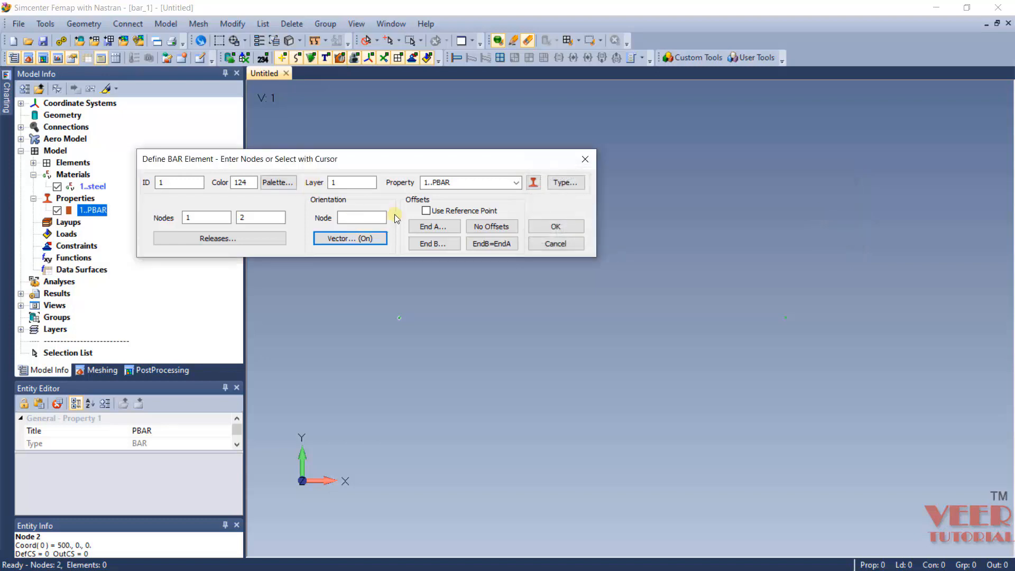
pyautogui.click(558, 224)
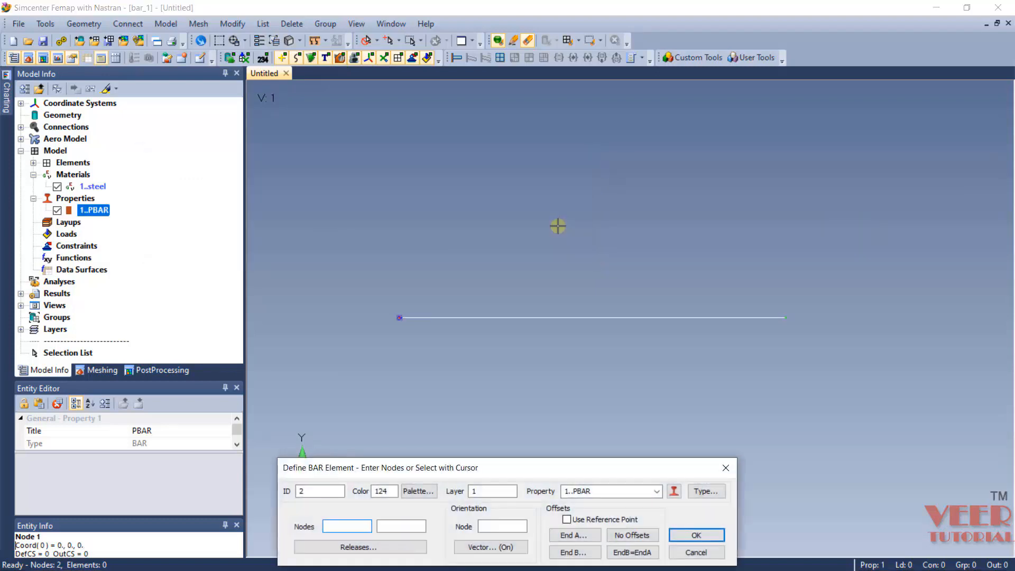
pyautogui.click(696, 552)
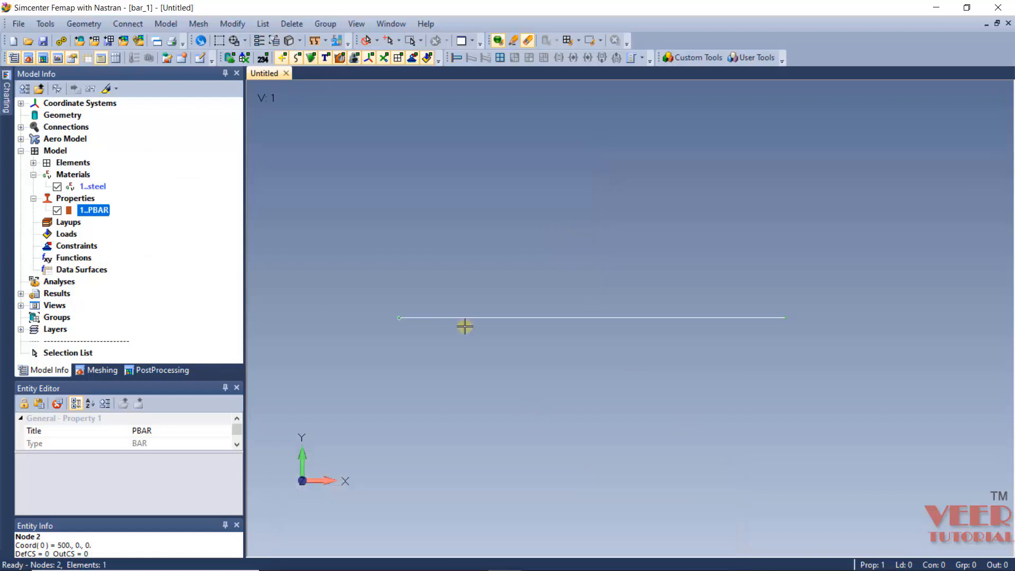
# Set the view's Element - Orientation/Shape option to Show Cross Section, apply it, and inspect the bar in 3D
pyautogui.moveTo(437, 242); pyautogui.dragTo(579, 349, button='middle')
pyautogui.scroll(-3, 662, 328)
pyautogui.scroll(4, 464, 295)
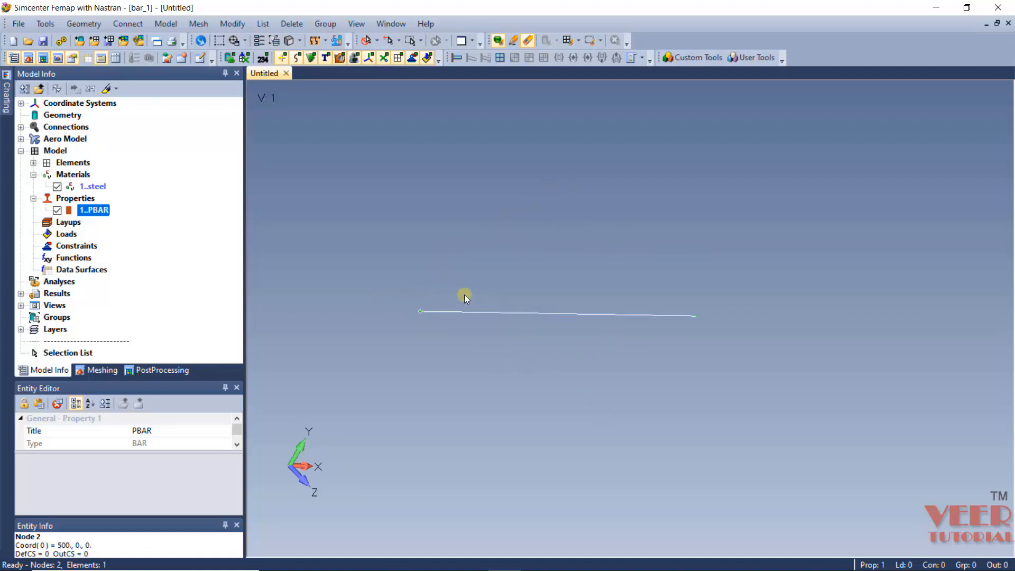
pyautogui.click(350, 24)
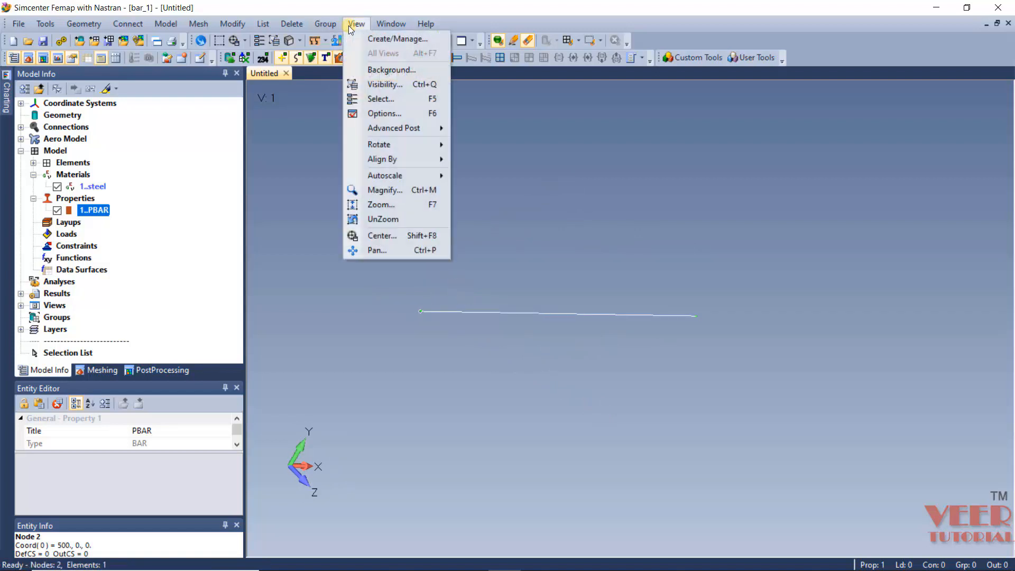
pyautogui.click(382, 113)
pyautogui.moveTo(834, 126); pyautogui.dragTo(716, 95)
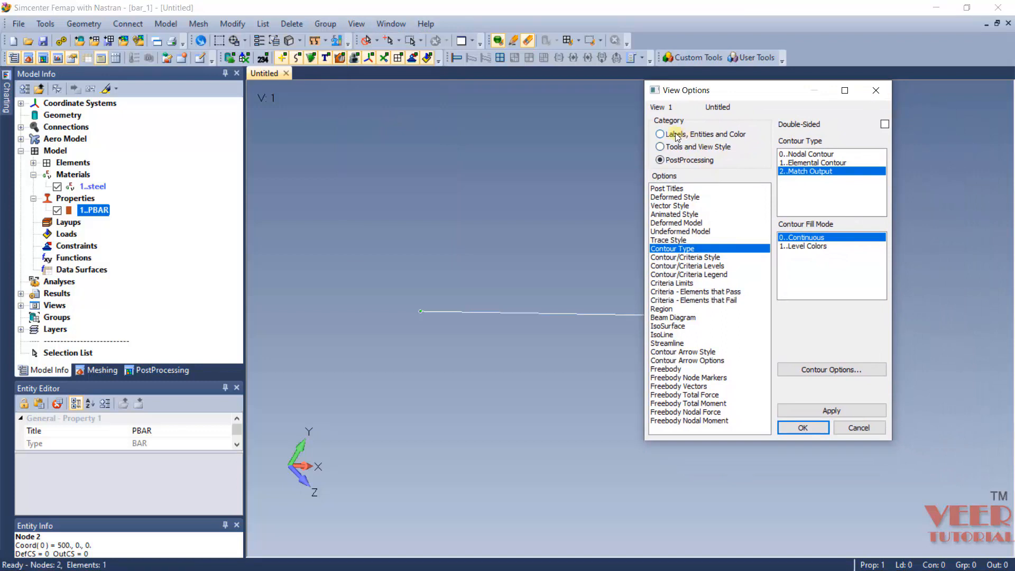
pyautogui.click(710, 135)
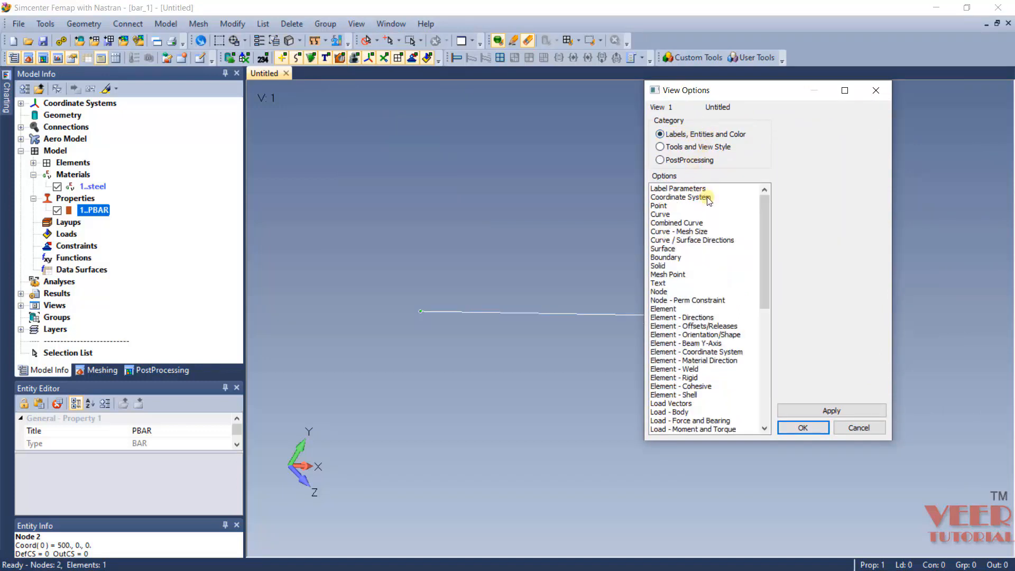
pyautogui.scroll(-3, 744, 293)
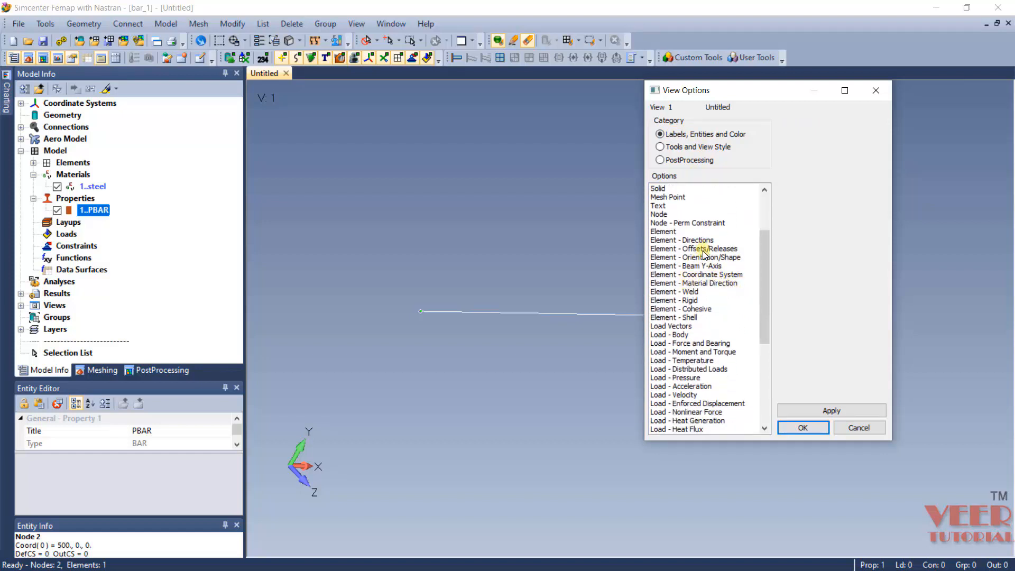
pyautogui.scroll(3, 688, 327)
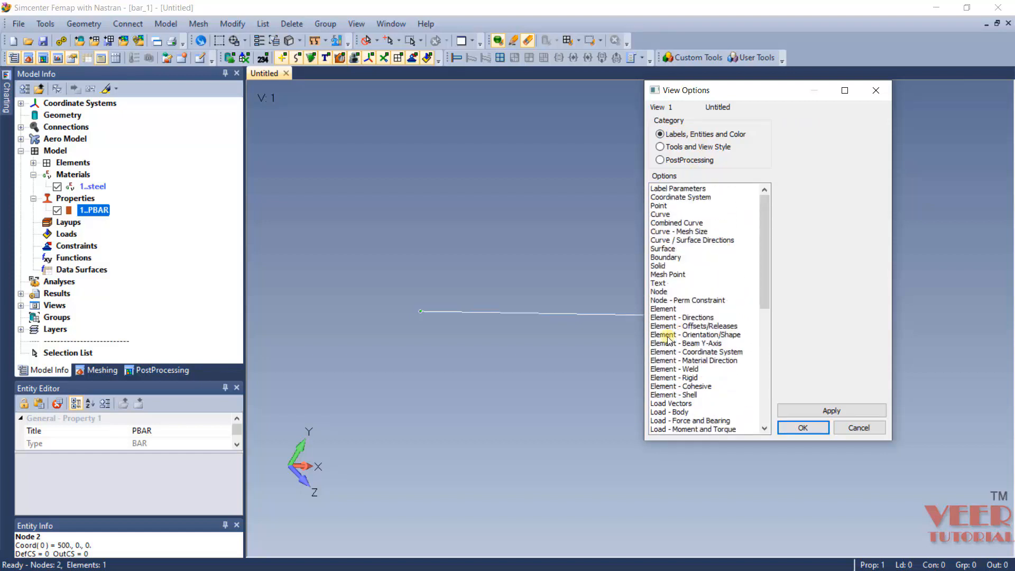
pyautogui.click(720, 335)
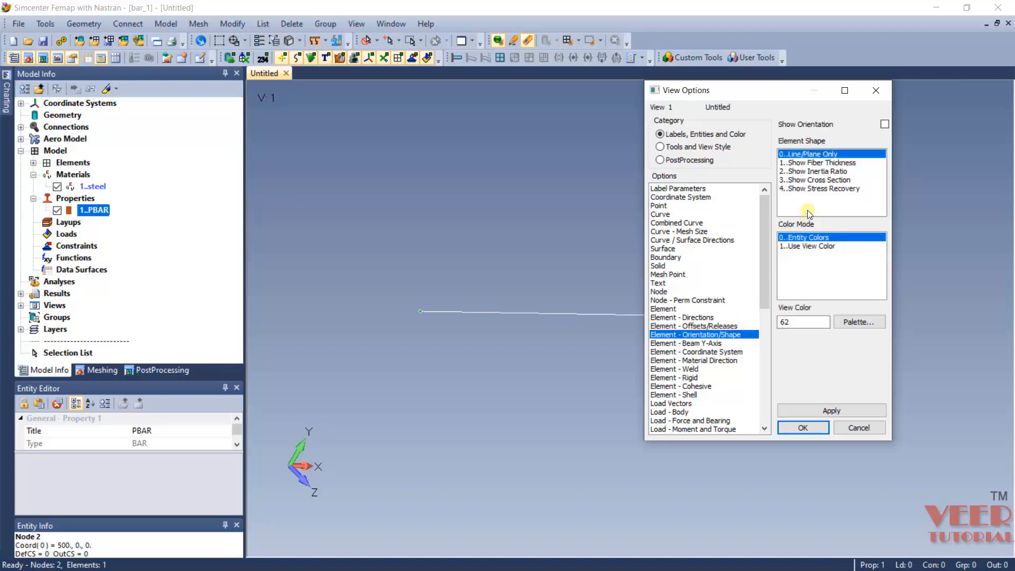
pyautogui.click(812, 181)
pyautogui.click(831, 410)
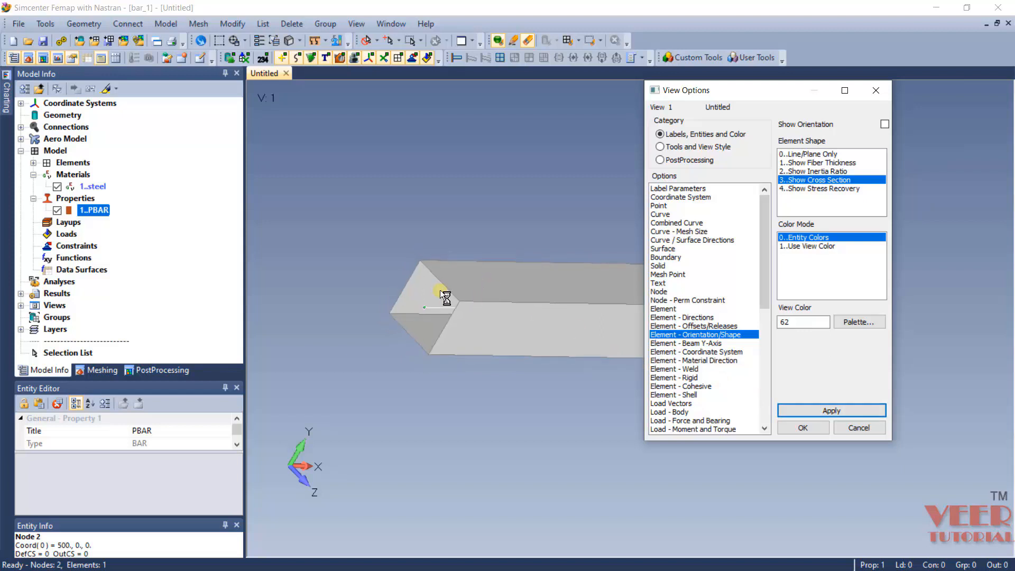
pyautogui.moveTo(437, 291); pyautogui.dragTo(599, 318, button='middle')
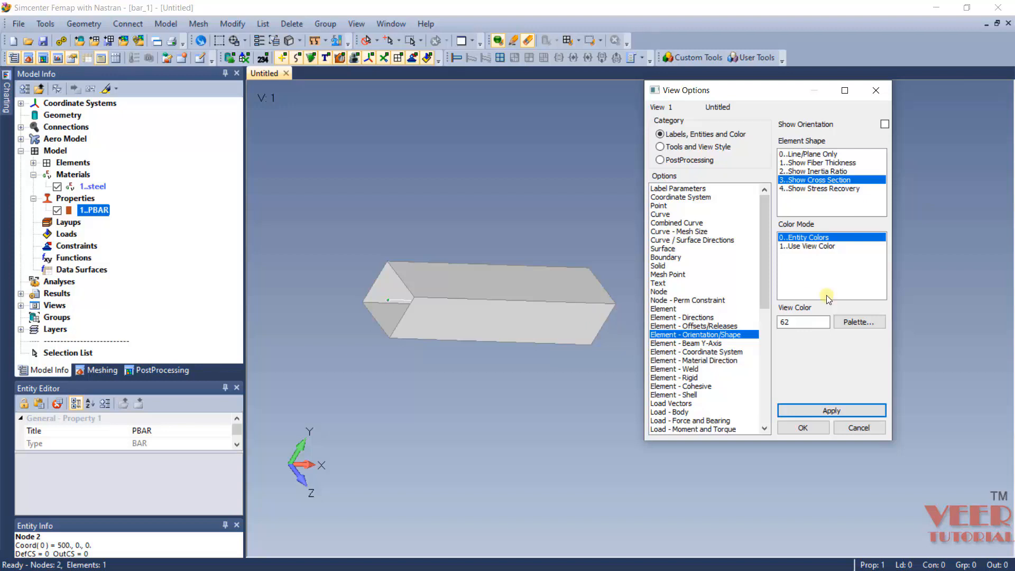
# Set the element shape display back to Line/Plane Only and close the view options
pyautogui.click(805, 155)
pyautogui.click(828, 411)
pyautogui.click(808, 429)
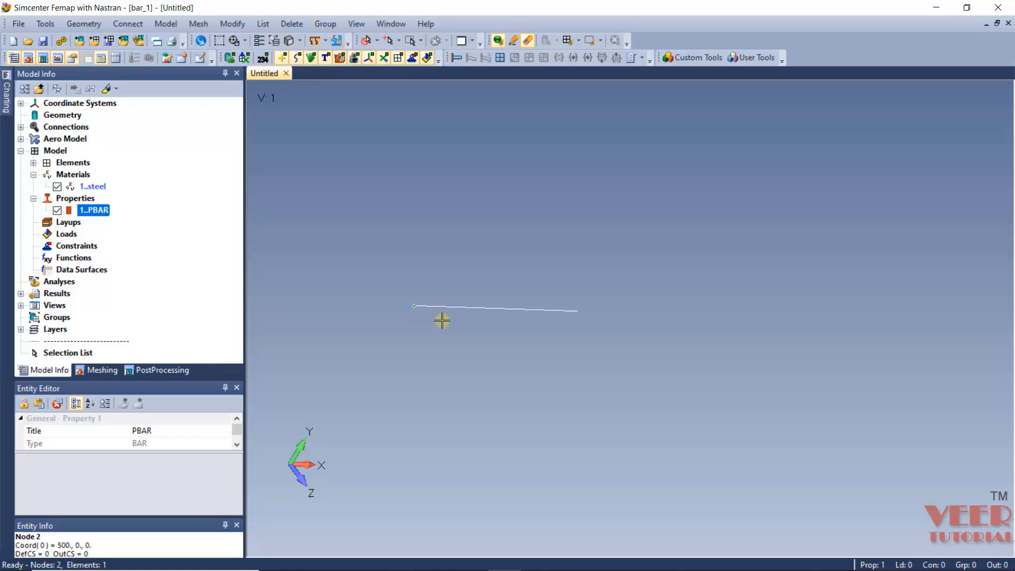
# Switch to the problem notes to review the bar's fixed support and axial load, and return to Femap
pyautogui.hotkey('alt', 'Tab')
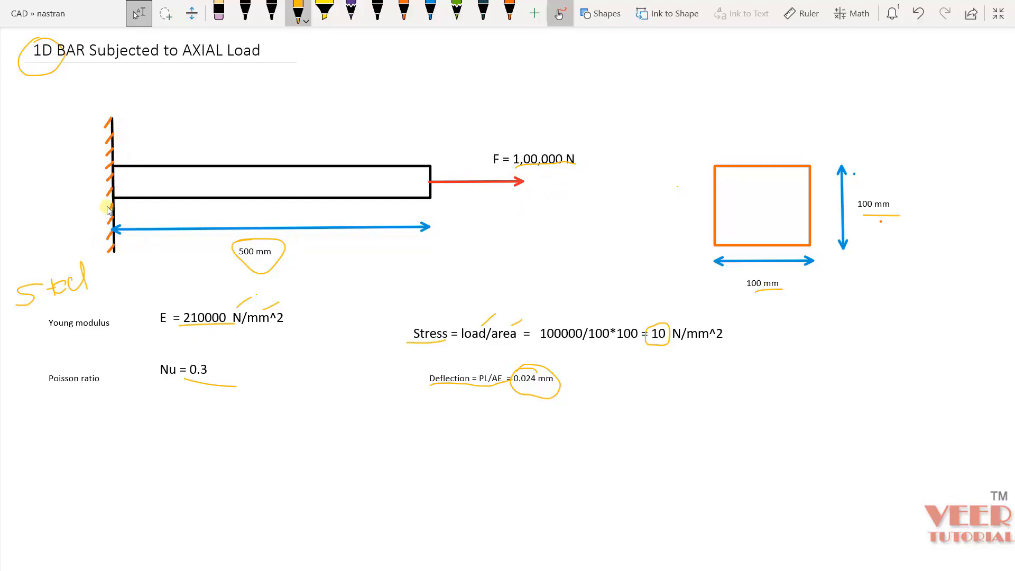
pyautogui.hotkey('alt', 'Tab')
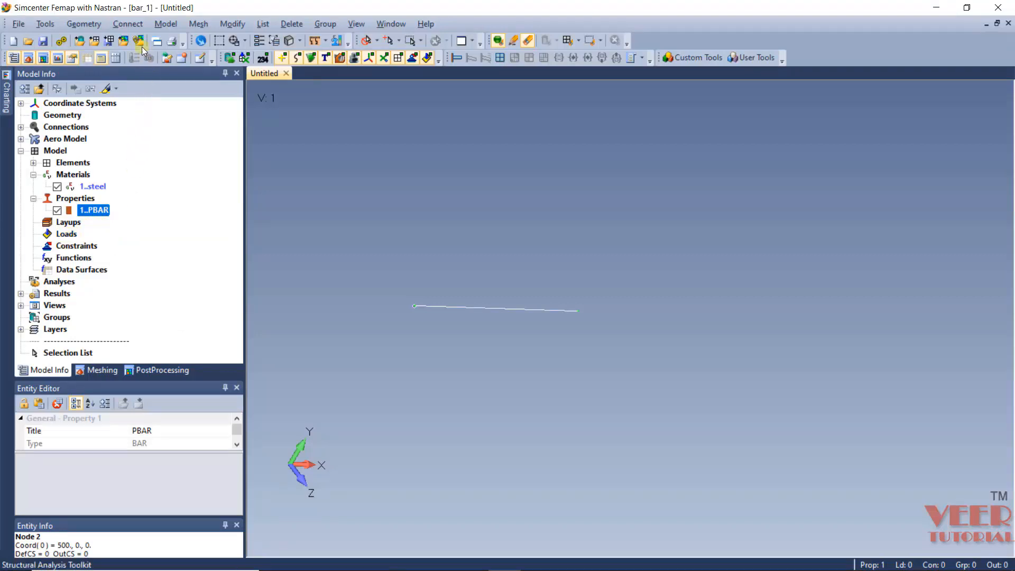
pyautogui.click(163, 24)
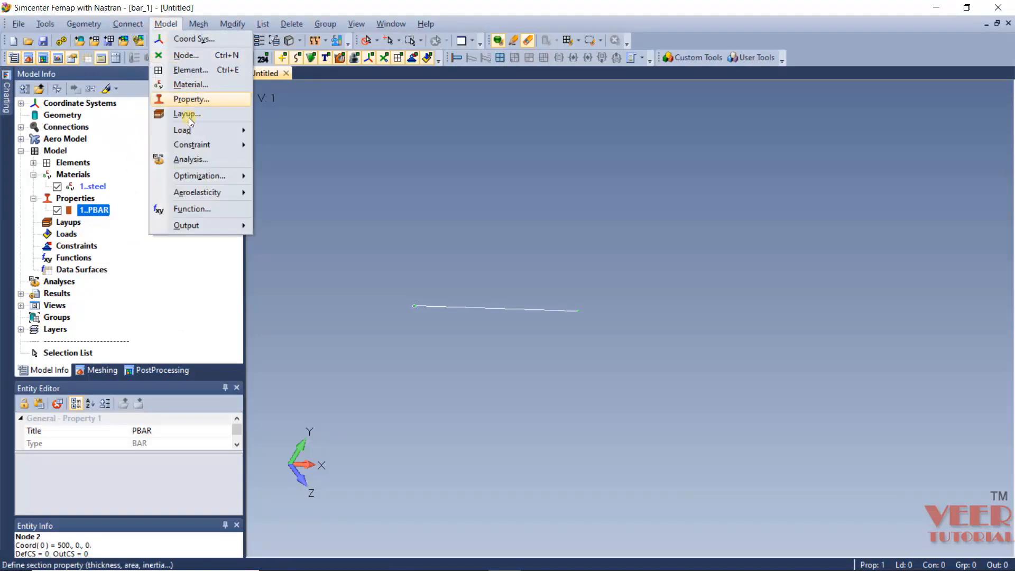
pyautogui.moveTo(192, 132)
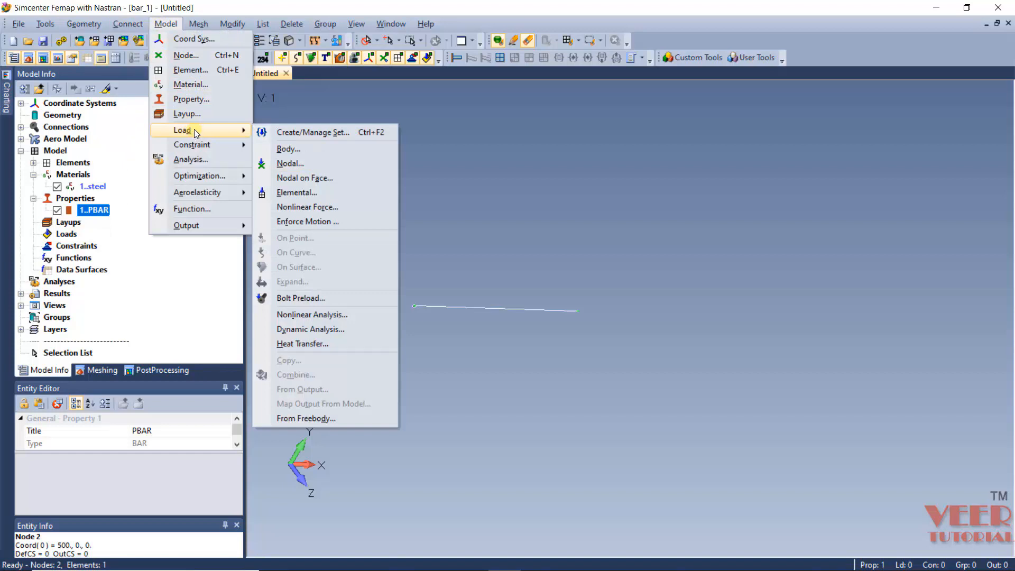
pyautogui.click(310, 179)
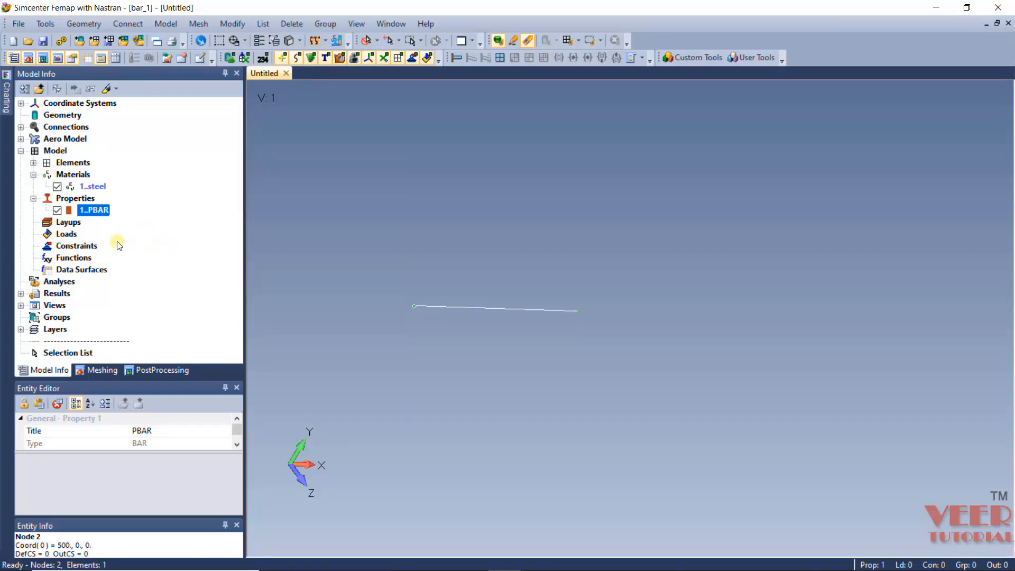
# Create a new standard load set with the title Force
pyautogui.click(68, 234)
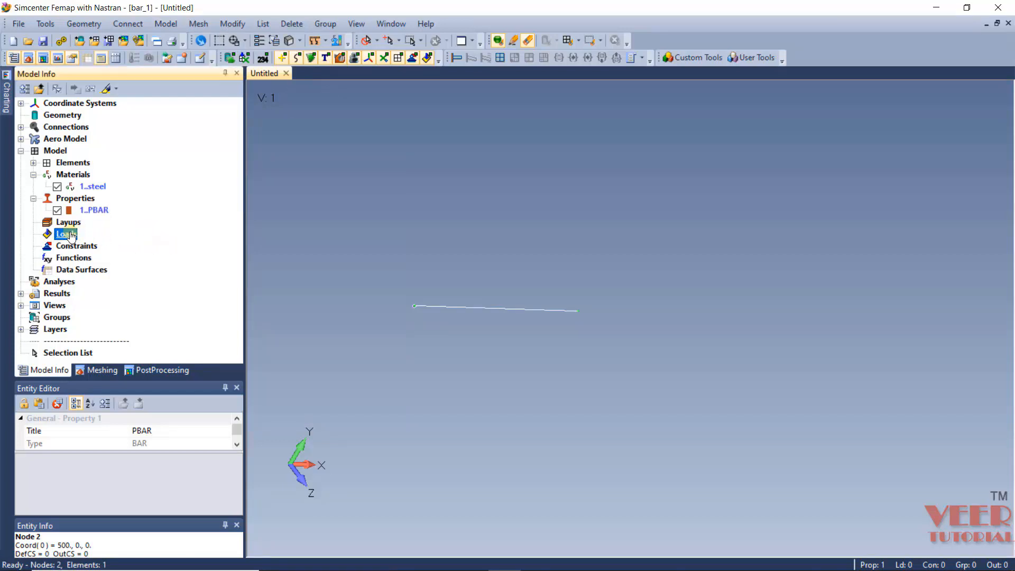
pyautogui.rightClick(71, 235)
pyautogui.click(111, 238)
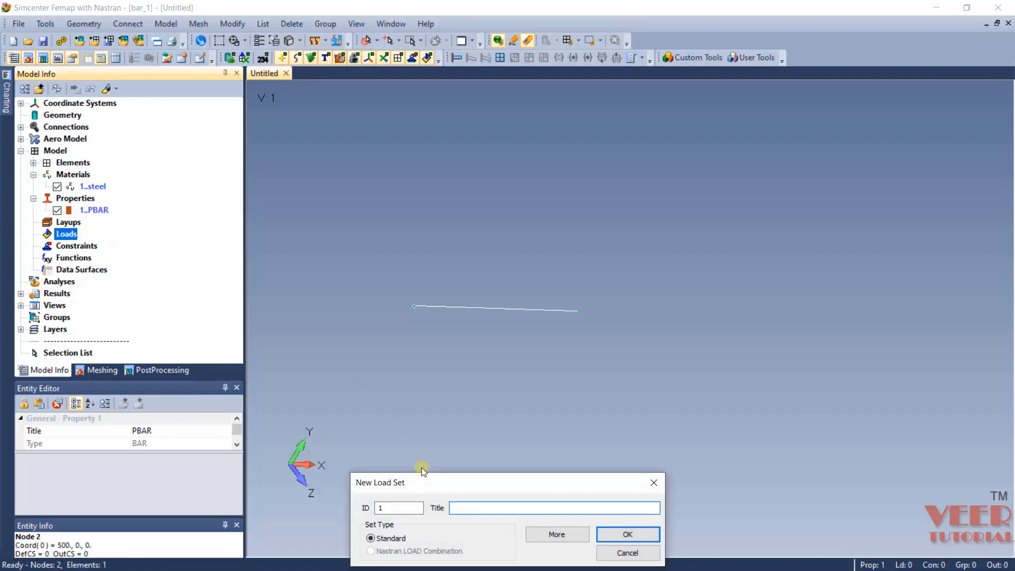
pyautogui.moveTo(425, 477); pyautogui.dragTo(377, 238)
pyautogui.write('Force')
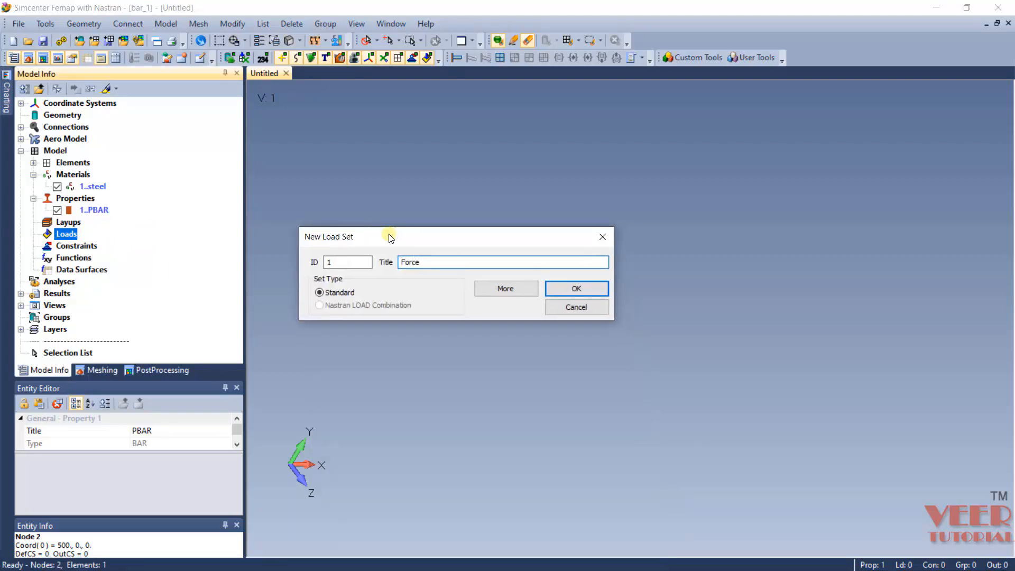
pyautogui.click(570, 292)
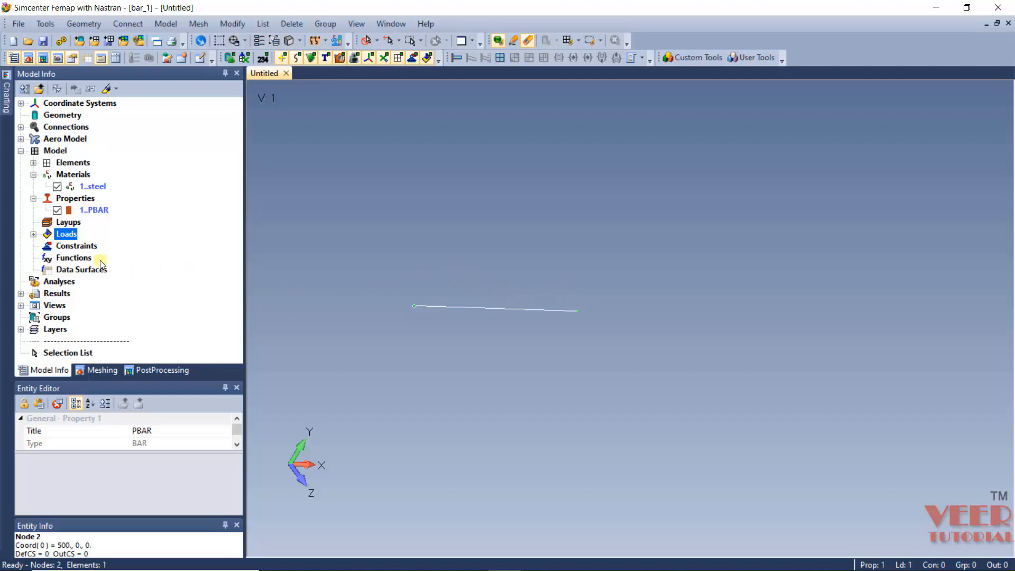
# Start a nodal load definition in the Force load set and select node 2 at the bar's free end
pyautogui.click(33, 235)
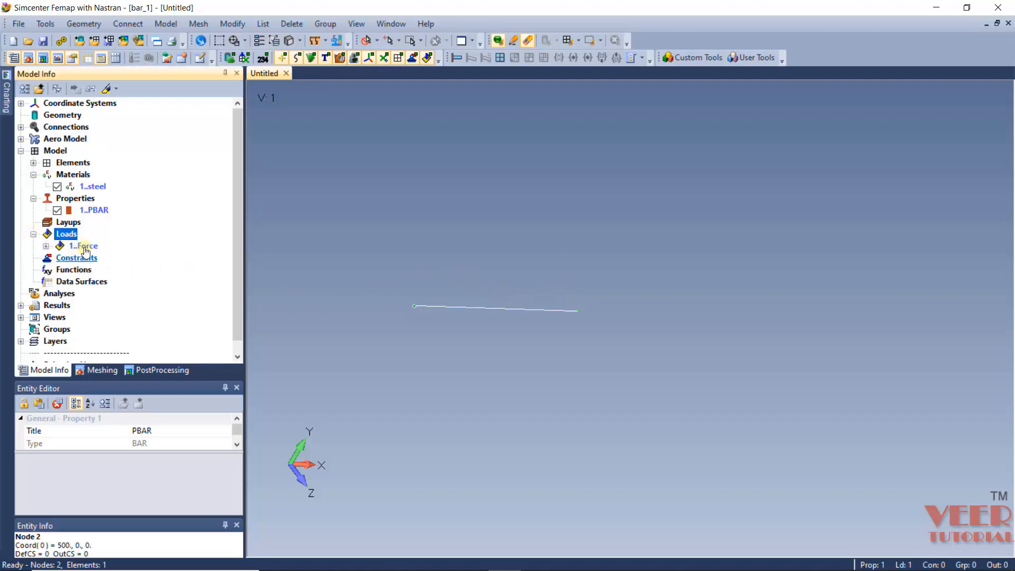
pyautogui.click(46, 246)
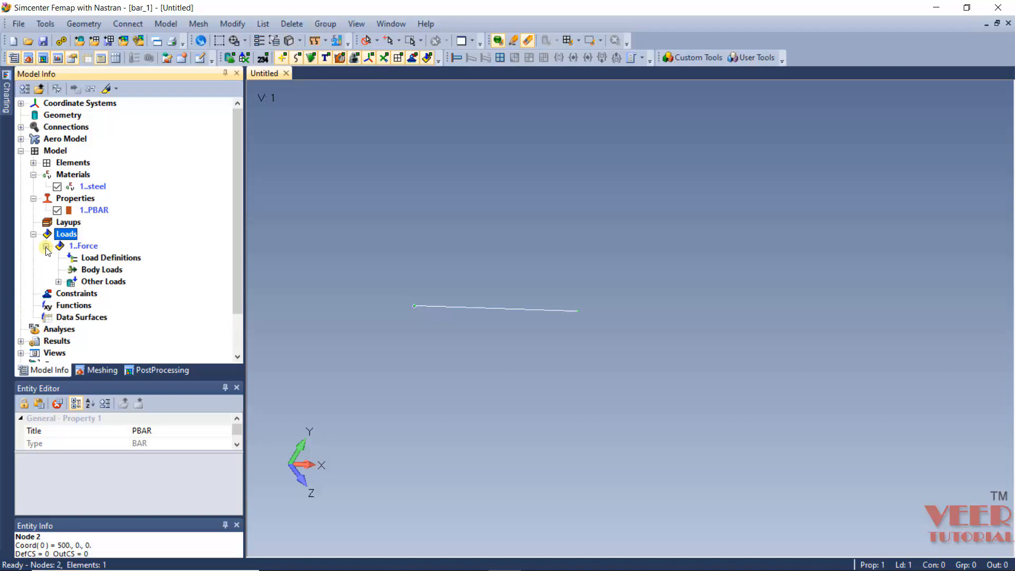
pyautogui.click(120, 259)
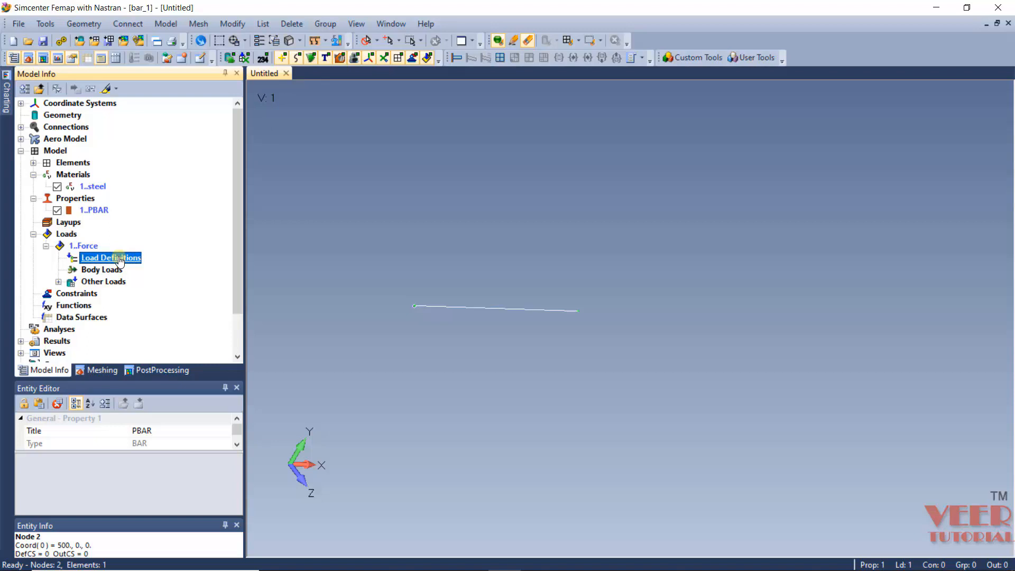
pyautogui.rightClick(120, 260)
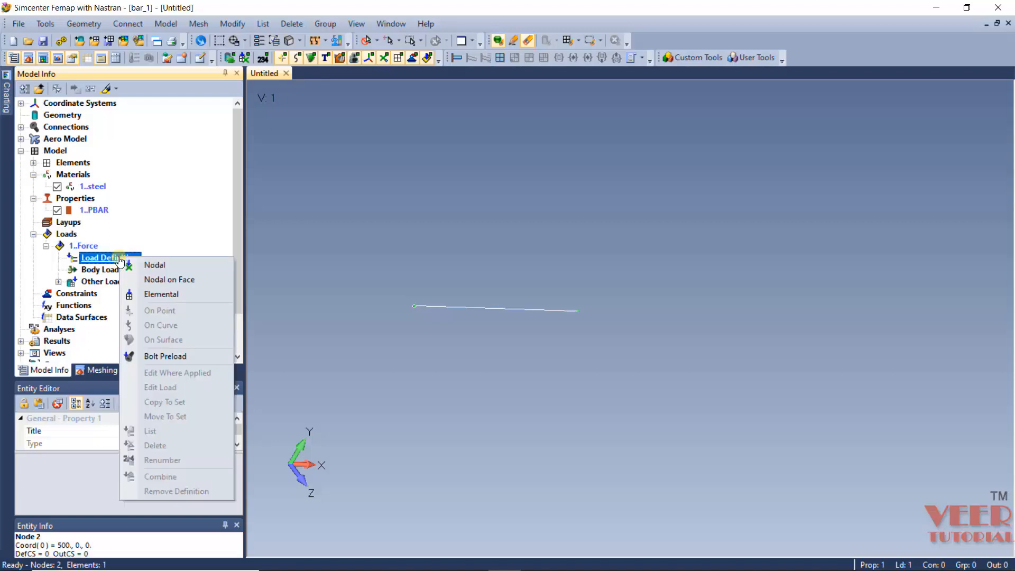
pyautogui.click(173, 266)
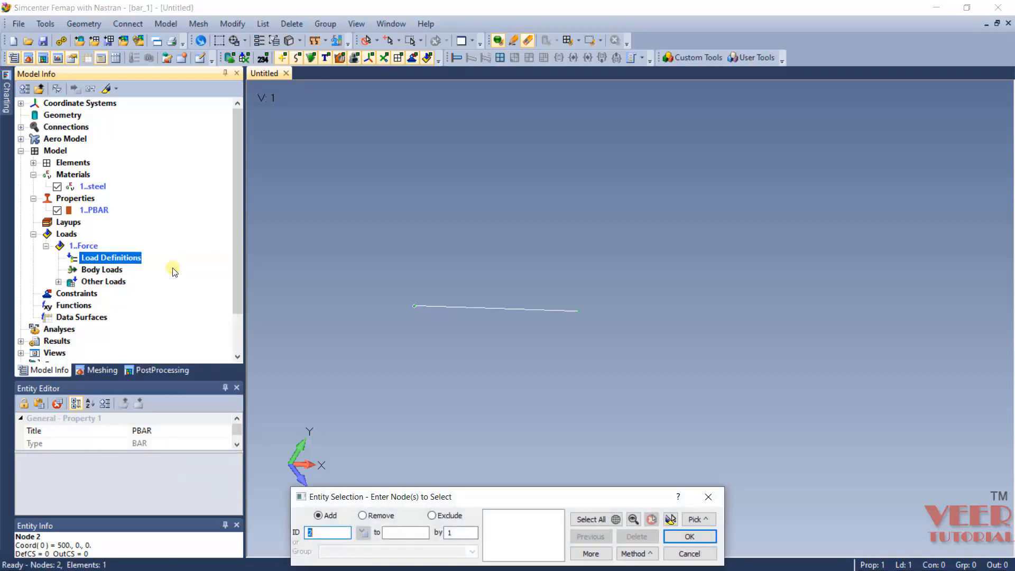
pyautogui.moveTo(425, 490); pyautogui.dragTo(244, 181)
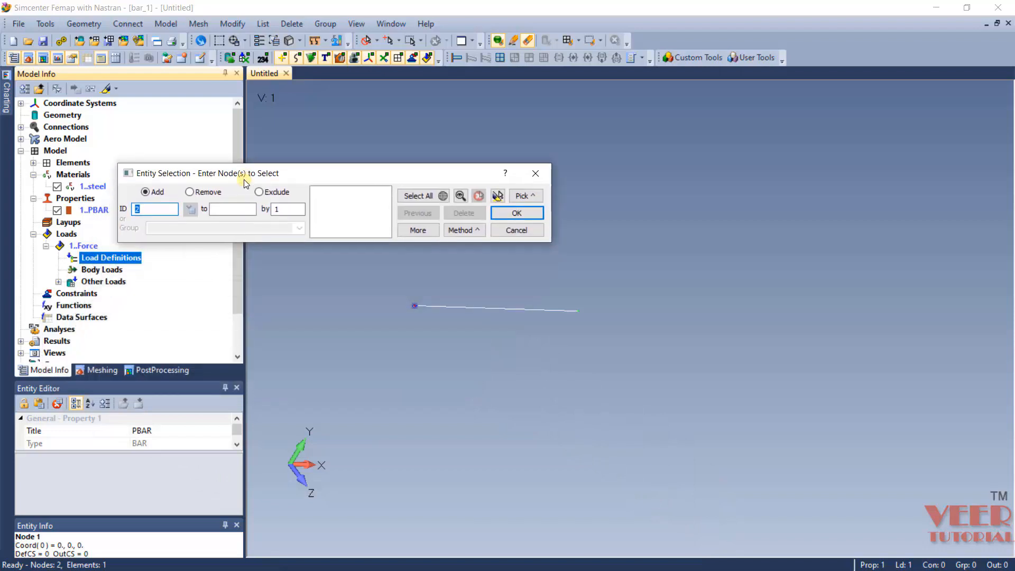
pyautogui.click(538, 295)
pyautogui.scroll(3, 538, 295)
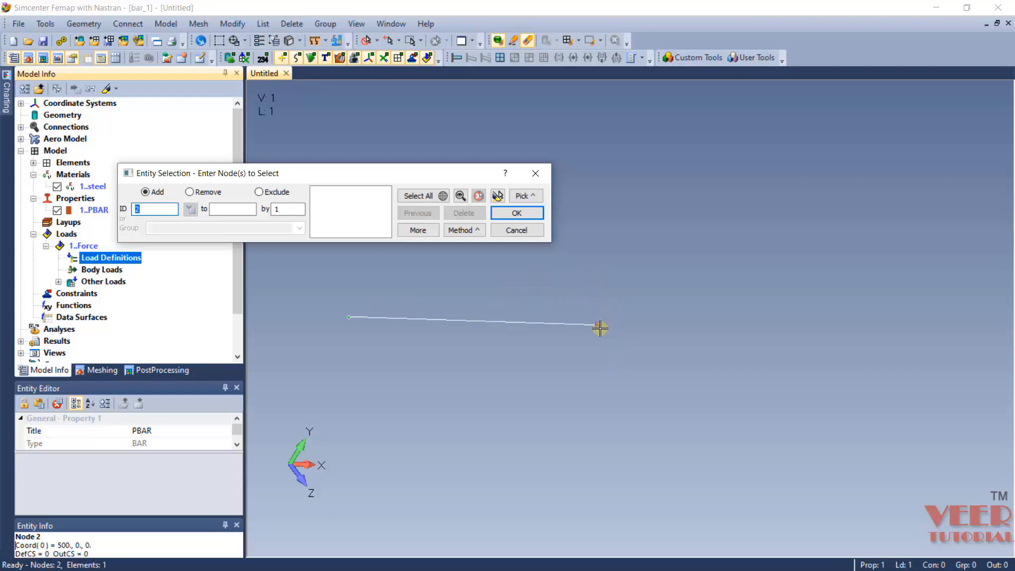
pyautogui.click(599, 326)
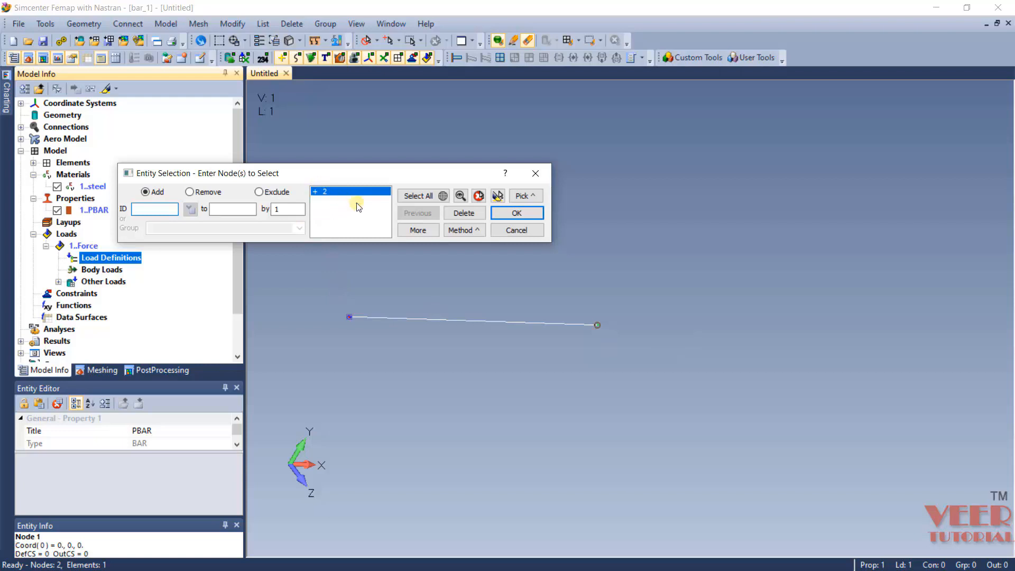
pyautogui.click(499, 196)
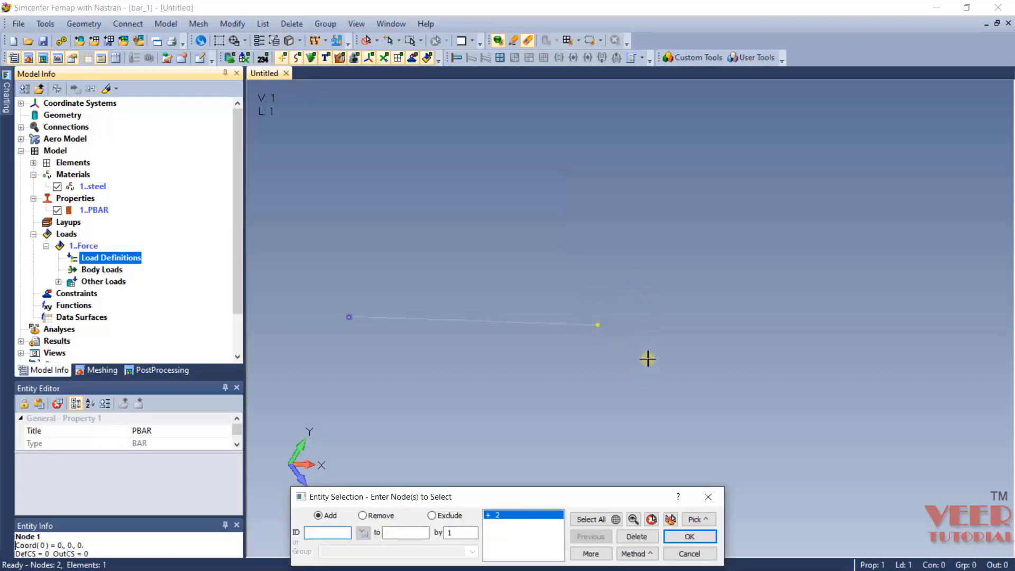
pyautogui.click(692, 538)
# Define a constant force on the selected node with FX 100000 in the Global Rectangular coordinate system, and create the load
pyautogui.moveTo(531, 290); pyautogui.dragTo(739, 146)
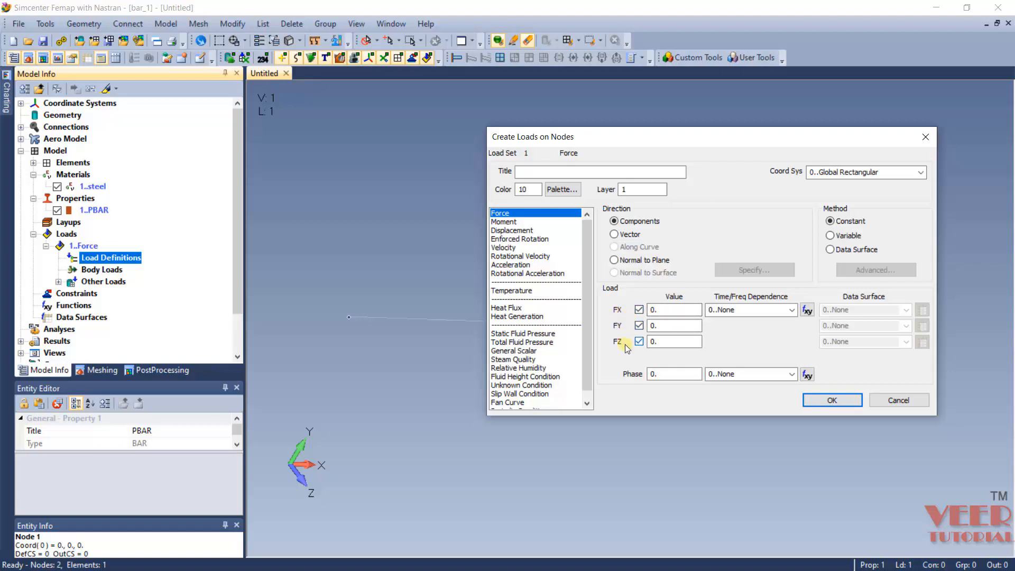
pyautogui.moveTo(626, 138); pyautogui.dragTo(749, 149)
pyautogui.moveTo(408, 234); pyautogui.dragTo(386, 324, button='middle')
pyautogui.scroll(2, 352, 460)
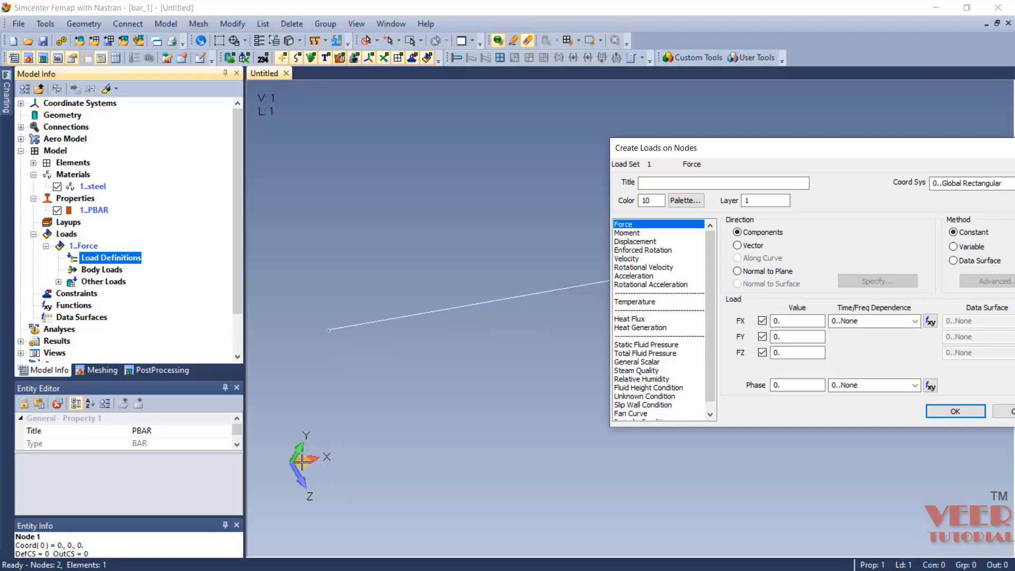
pyautogui.moveTo(754, 152); pyautogui.dragTo(539, 134)
pyautogui.moveTo(643, 301); pyautogui.dragTo(571, 296)
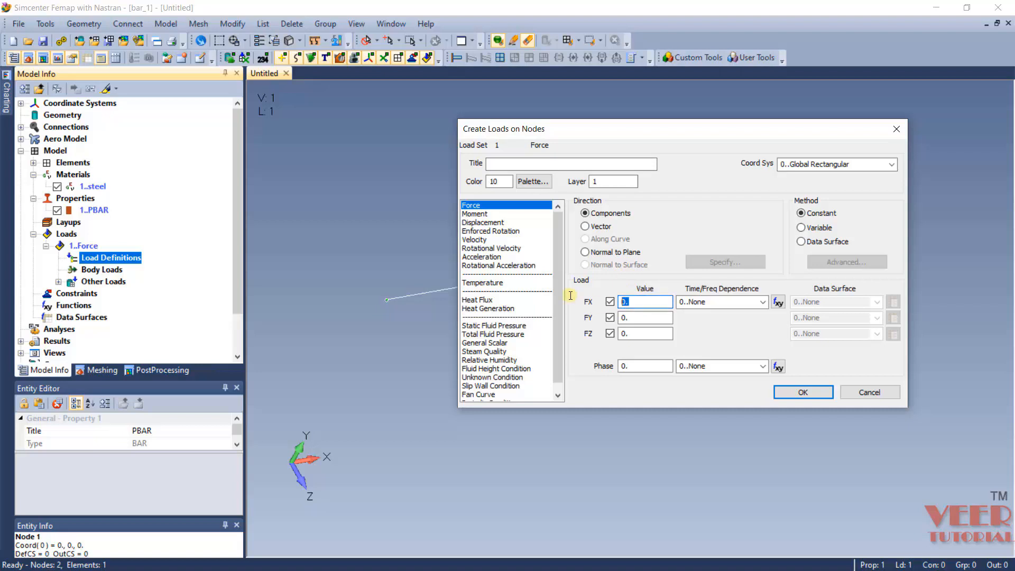
pyautogui.write('100000')
pyautogui.click(893, 165)
pyautogui.click(893, 166)
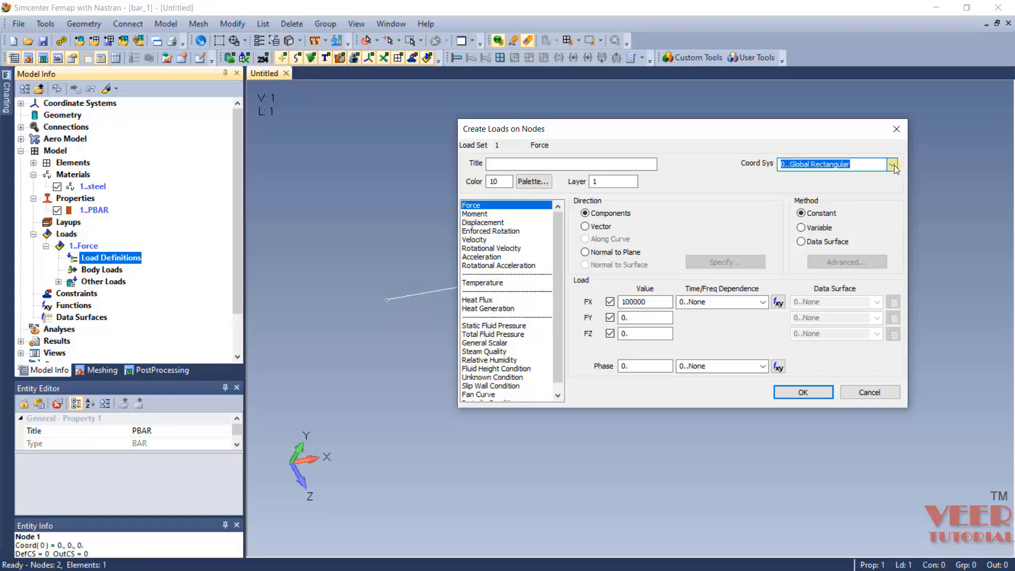
pyautogui.click(803, 393)
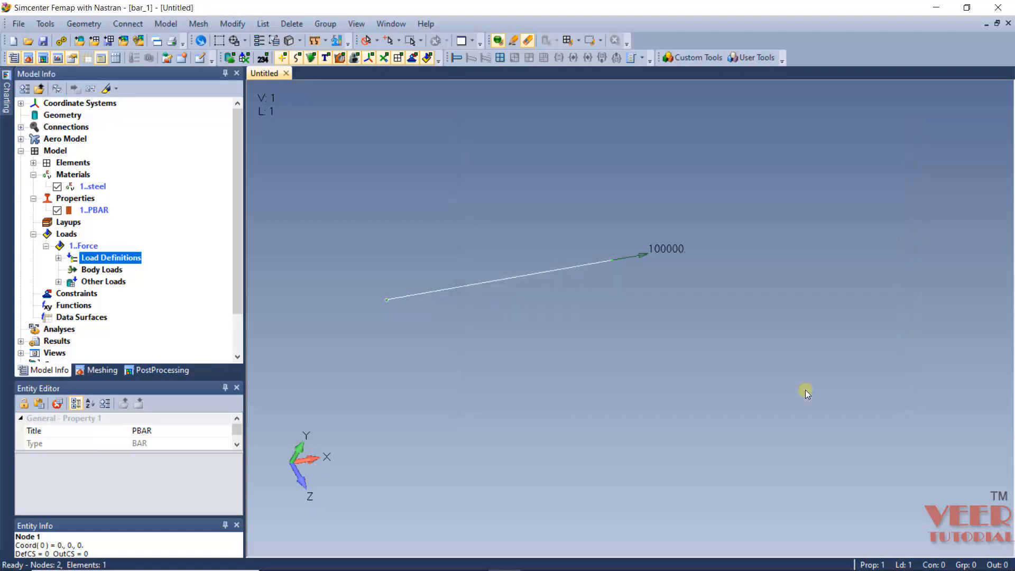
# Expand the Force set's load definitions and examine the editing options offered for the nodal force
pyautogui.scroll(1, 561, 227)
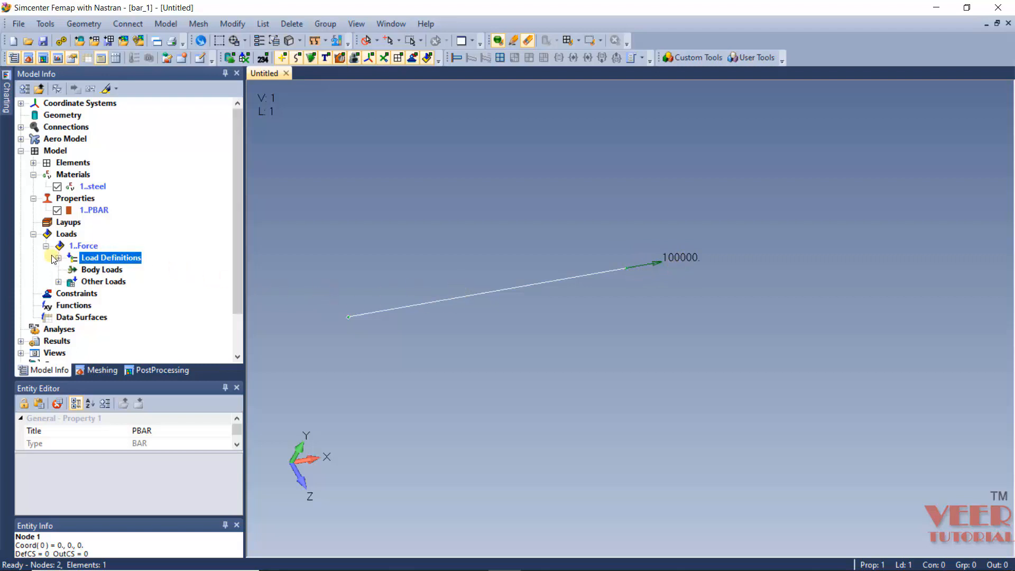
pyautogui.click(58, 259)
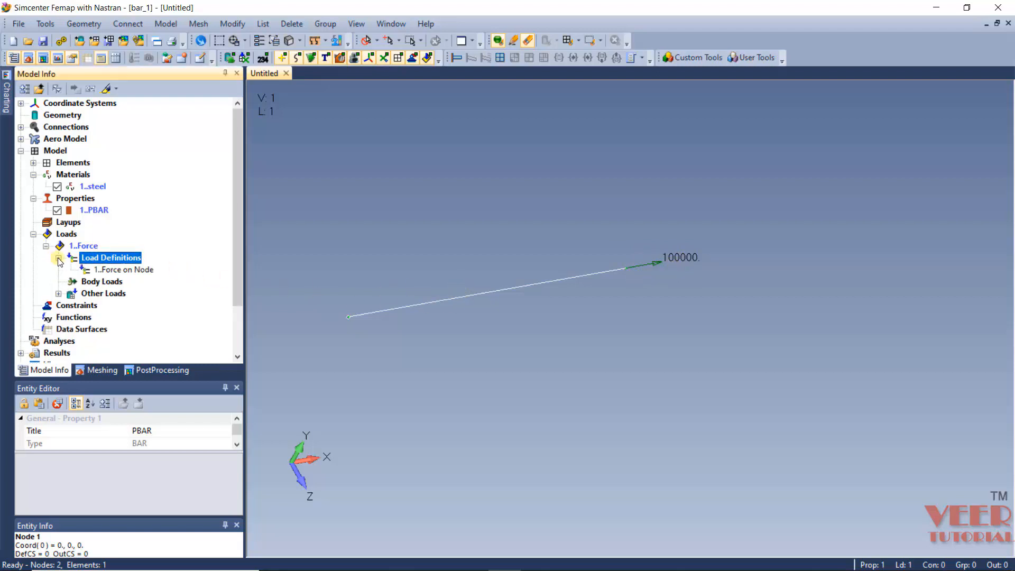
pyautogui.click(122, 270)
pyautogui.rightClick(123, 270)
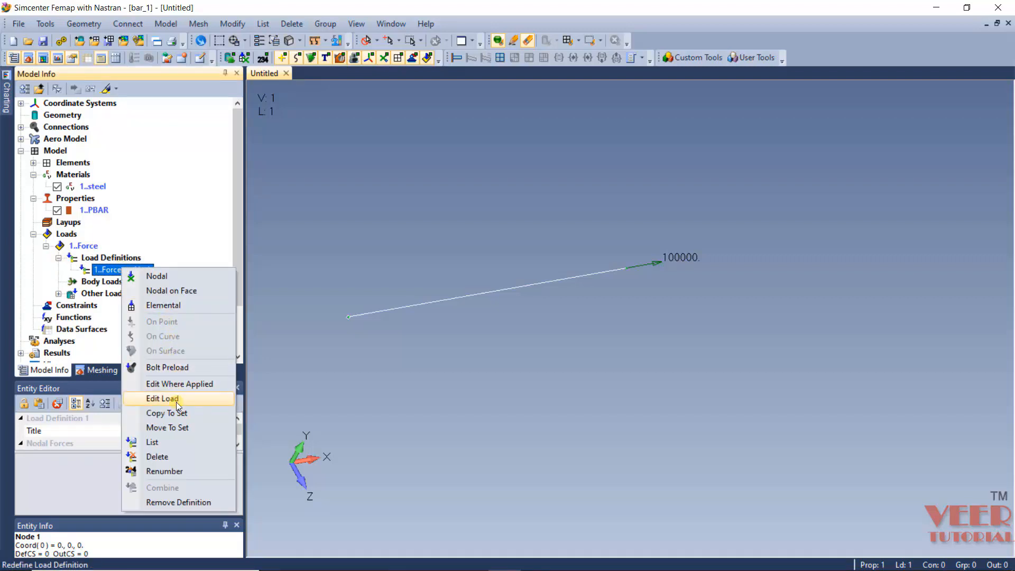
pyautogui.scroll(-1, 676, 289)
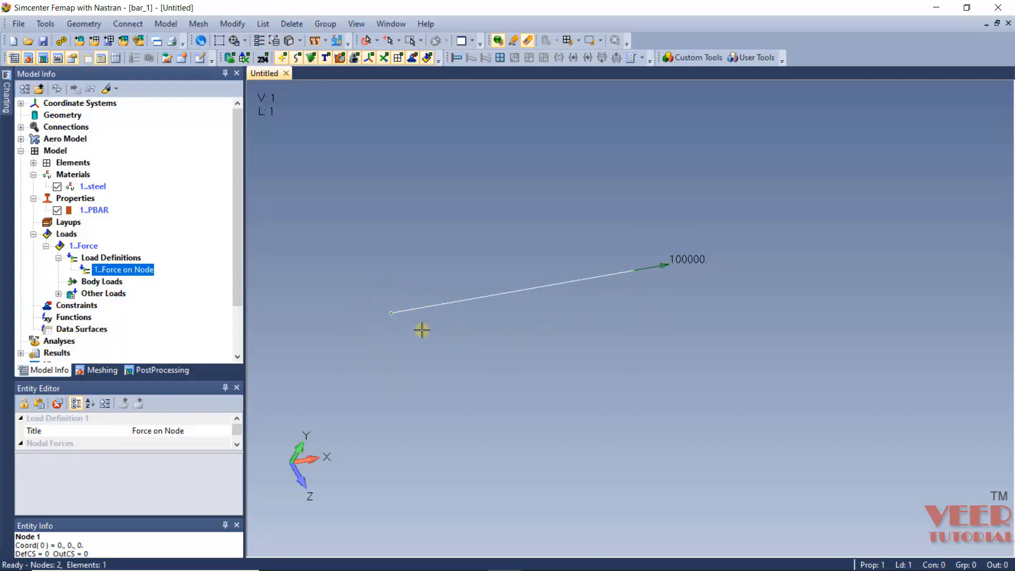
# Collapse the whole model tree and expand only the first level of the Model branch
pyautogui.click(77, 306)
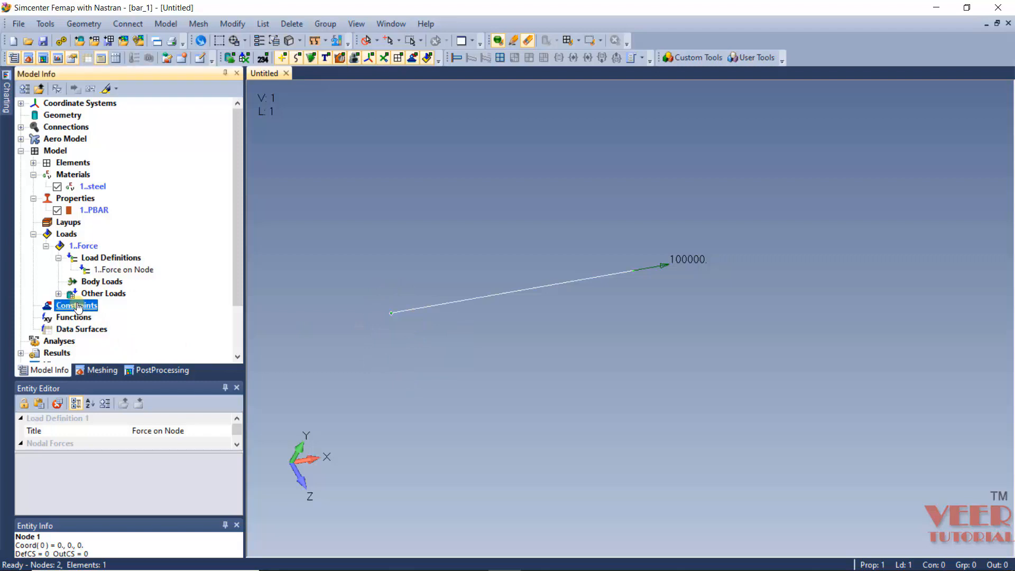
pyautogui.moveTo(241, 288); pyautogui.dragTo(170, 229)
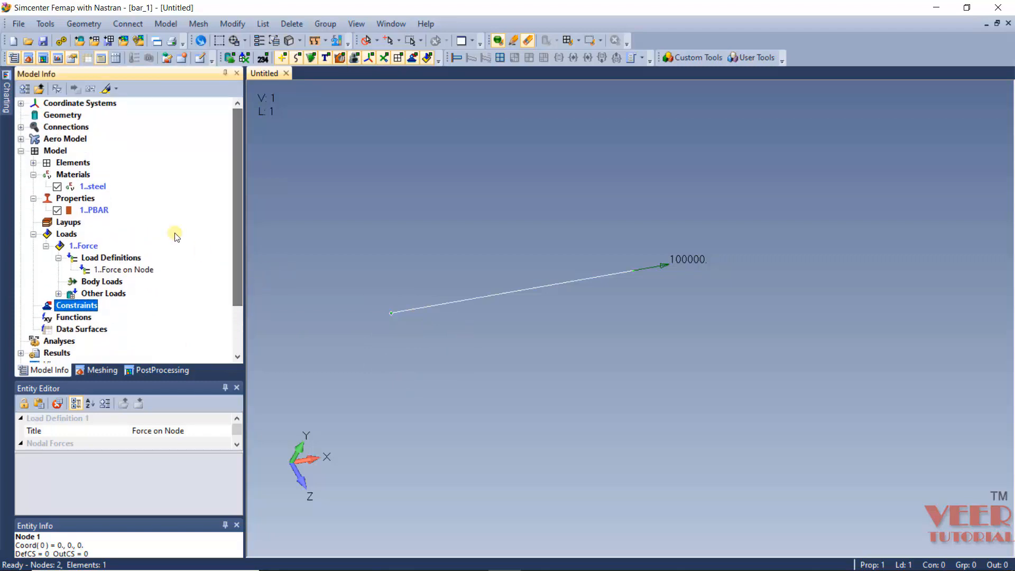
pyautogui.click(23, 90)
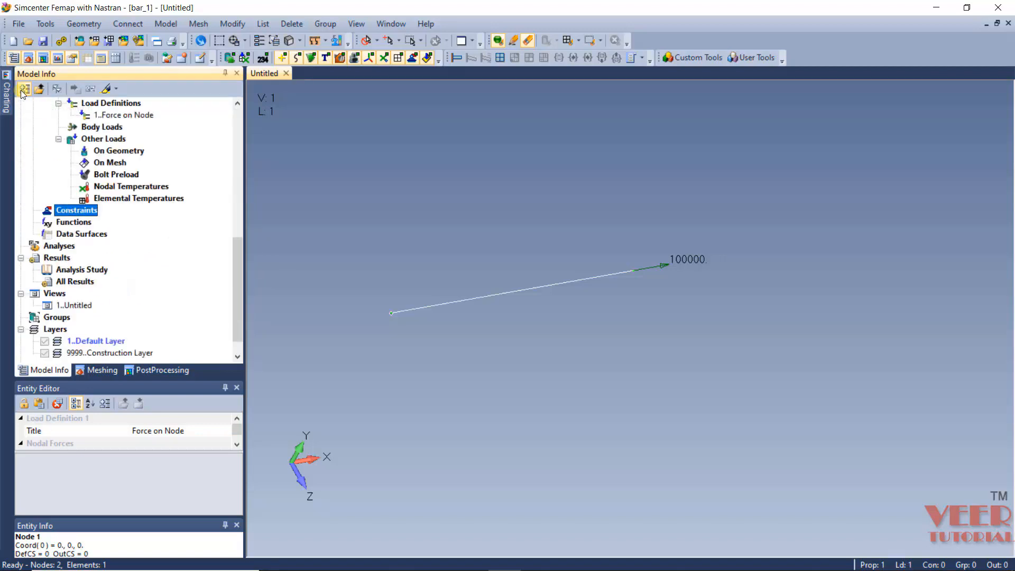
pyautogui.click(23, 90)
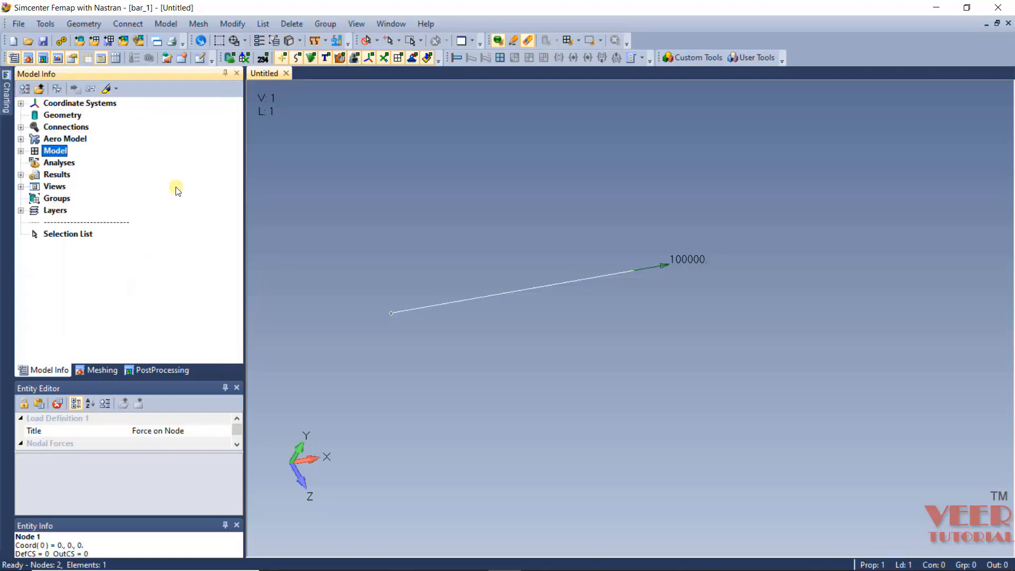
pyautogui.click(21, 152)
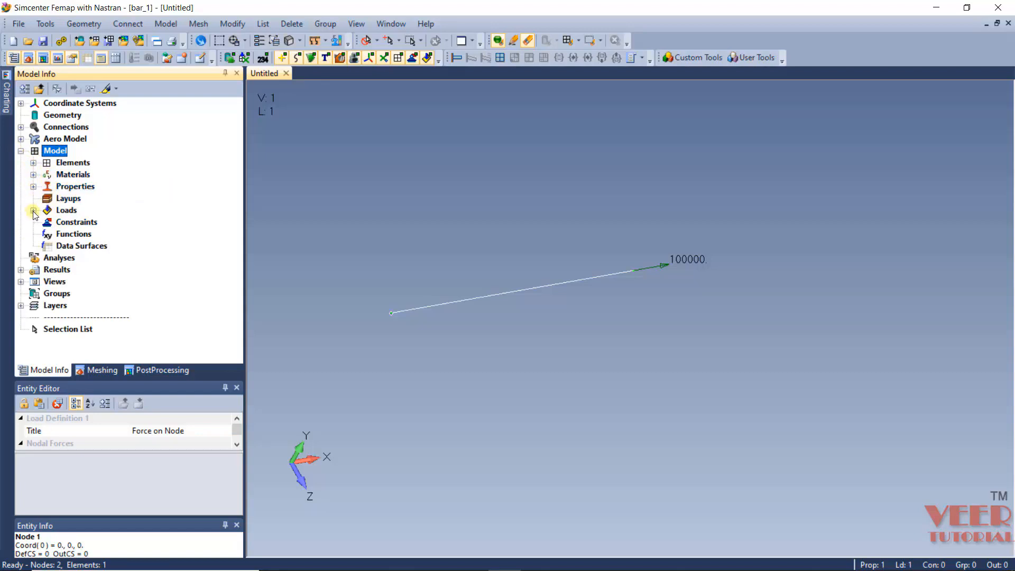
# Create a new constraint set with the title fixed
pyautogui.click(84, 227)
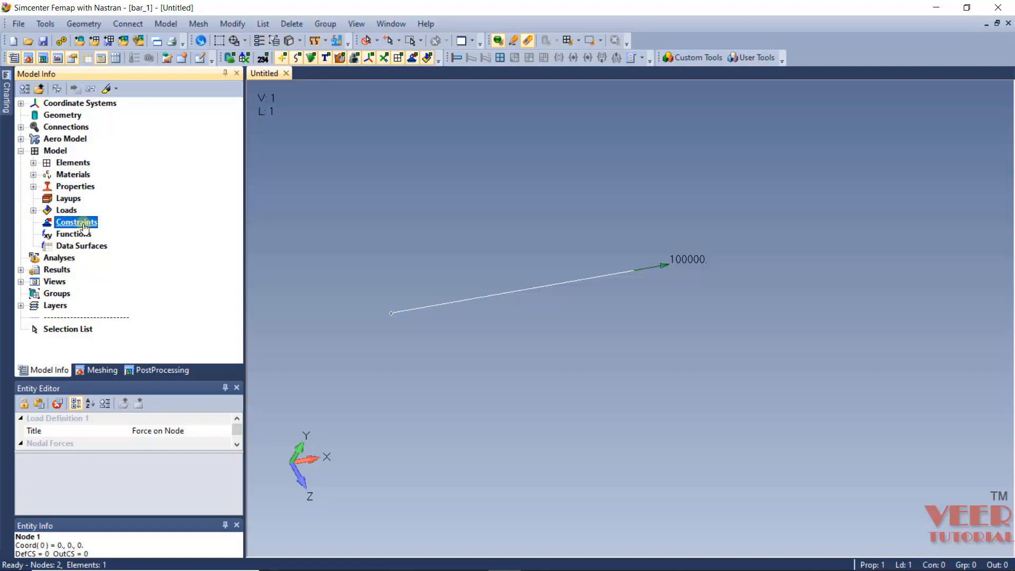
pyautogui.rightClick(85, 227)
pyautogui.click(119, 228)
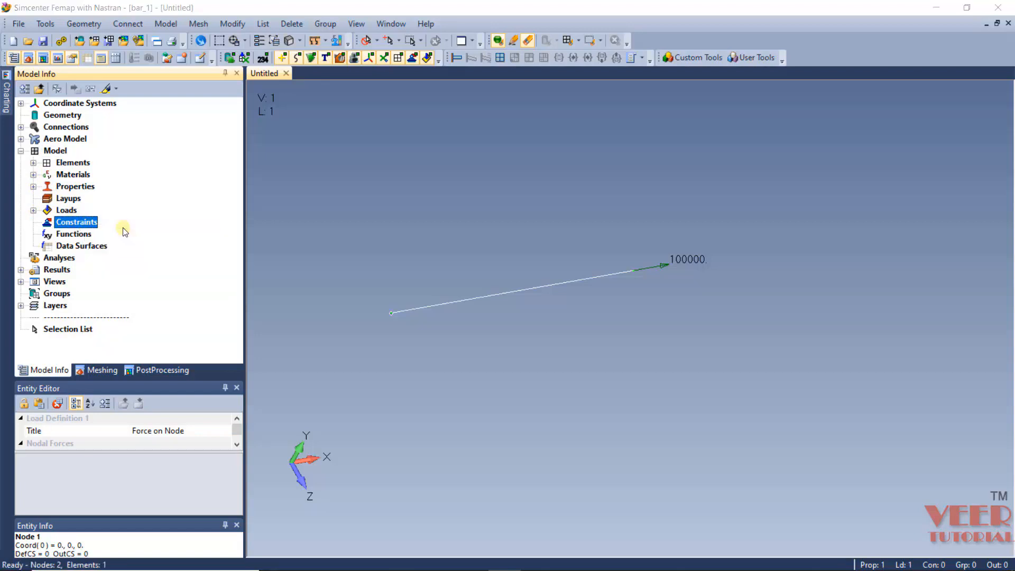
pyautogui.moveTo(434, 492); pyautogui.dragTo(356, 179)
pyautogui.write('fixed')
pyautogui.click(565, 221)
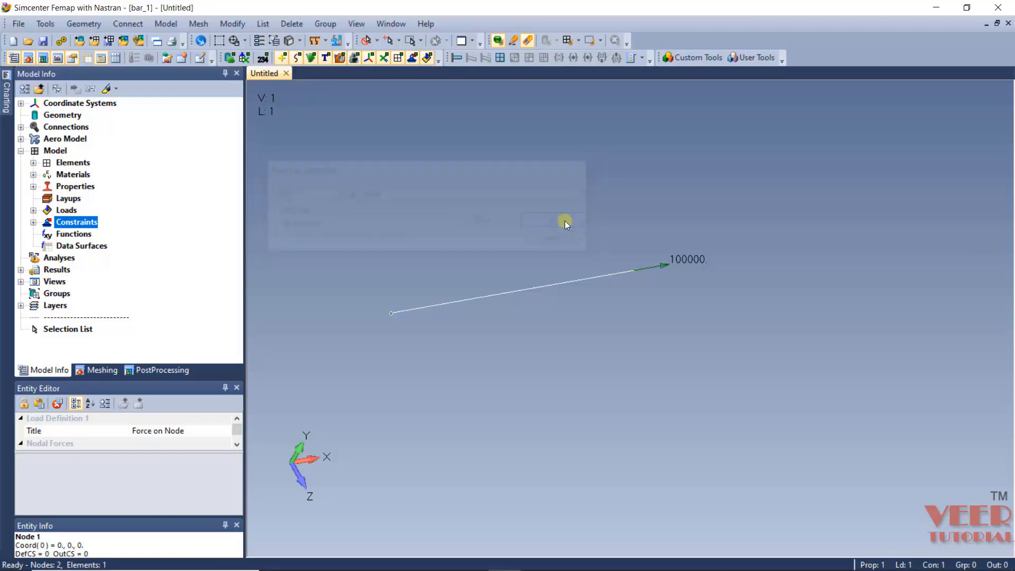
# Apply a nodal constraint in the fixed set to the node at the bar's unloaded end, fixing all six degrees of freedom
pyautogui.click(33, 223)
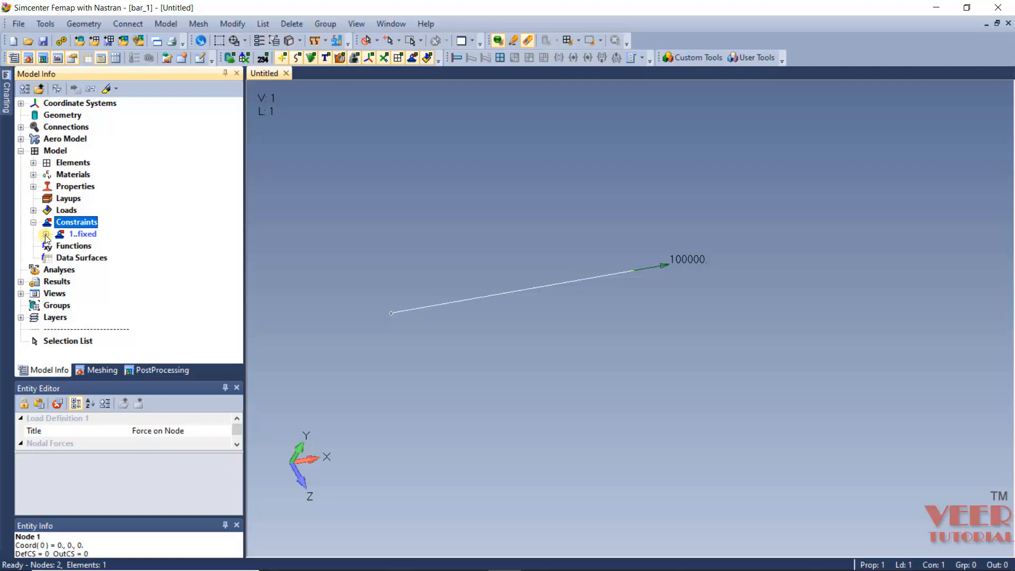
pyautogui.click(45, 234)
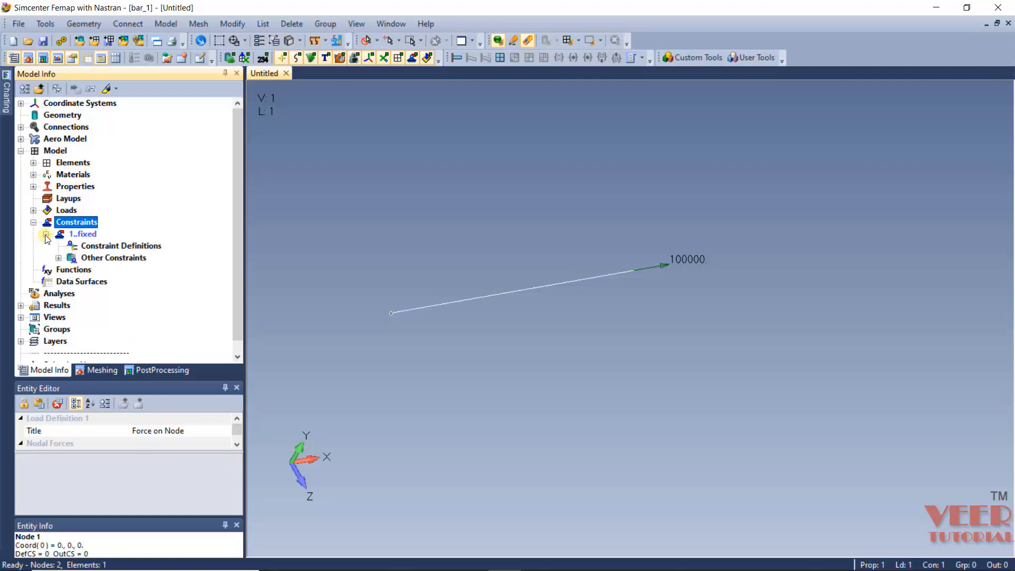
pyautogui.click(106, 247)
pyautogui.rightClick(107, 247)
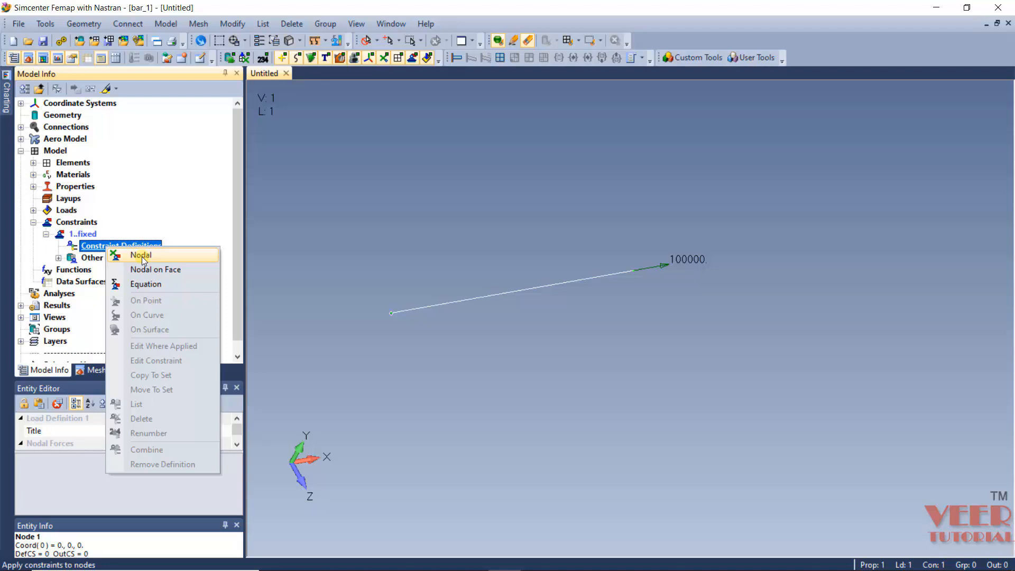
pyautogui.click(142, 256)
pyautogui.click(391, 313)
pyautogui.click(699, 540)
pyautogui.moveTo(293, 162); pyautogui.dragTo(263, 144)
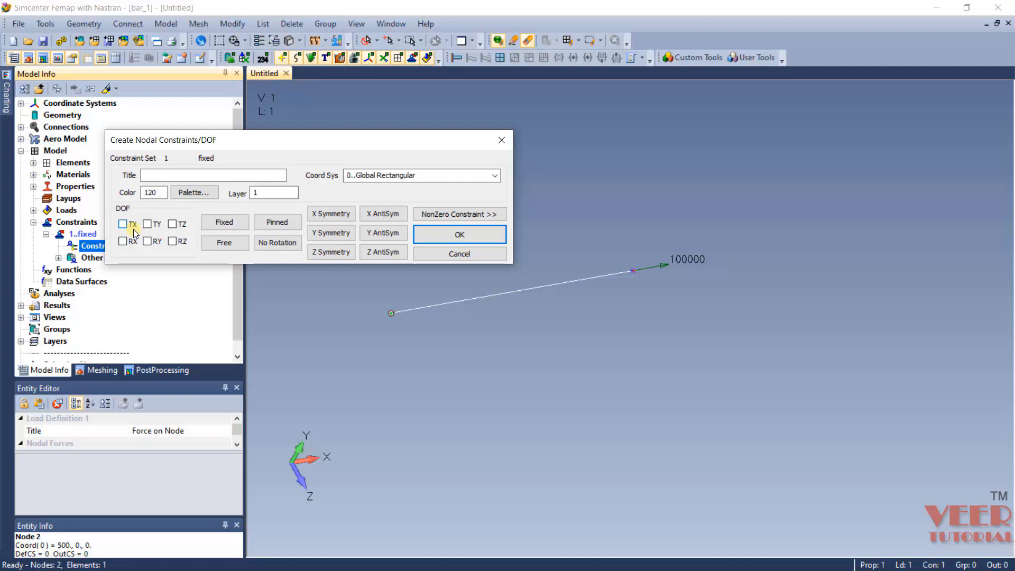
pyautogui.click(229, 223)
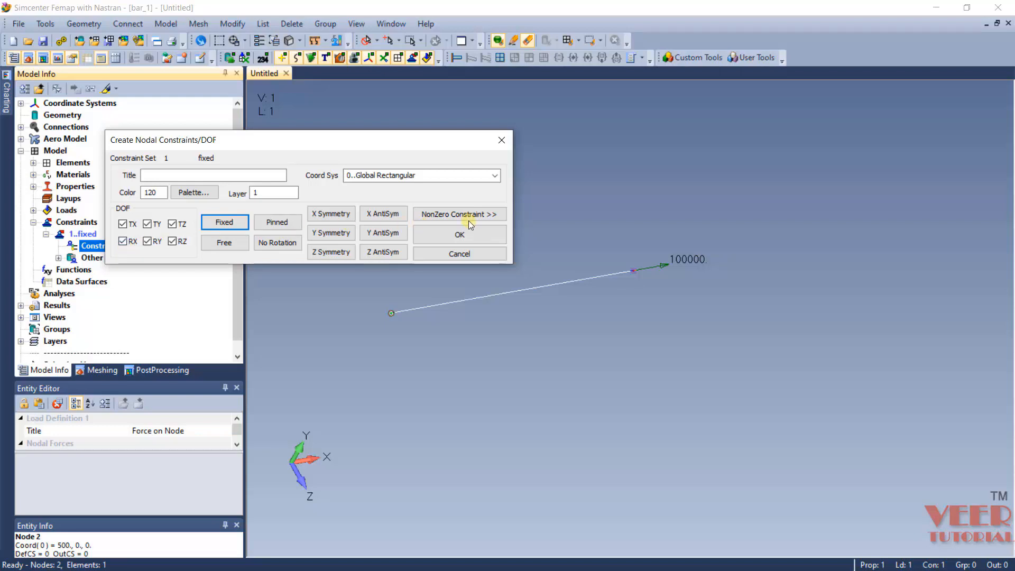
pyautogui.click(464, 237)
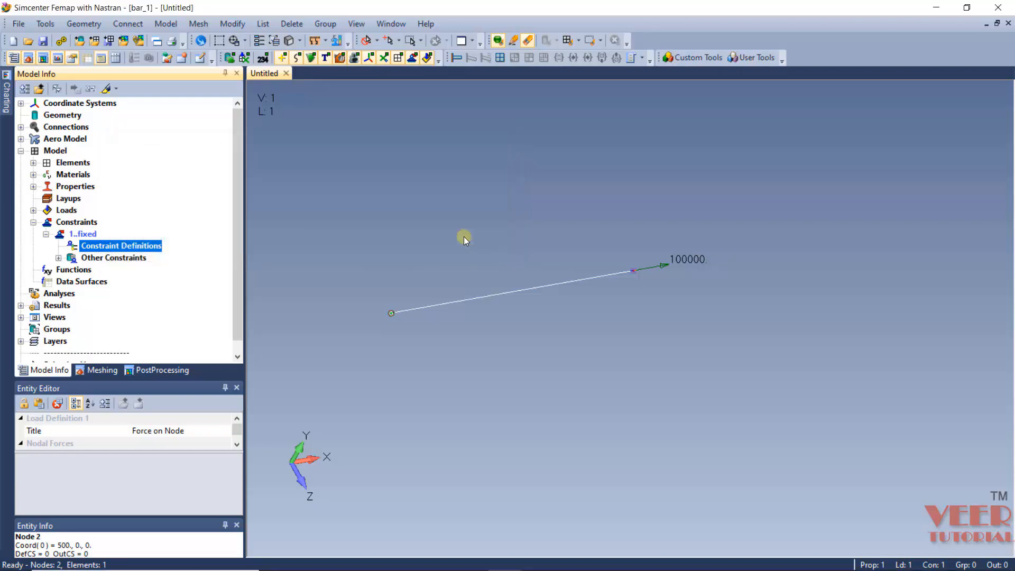
# Save the model under the new name bar2 in the Bar folder and check the saved model files there
pyautogui.click(20, 23)
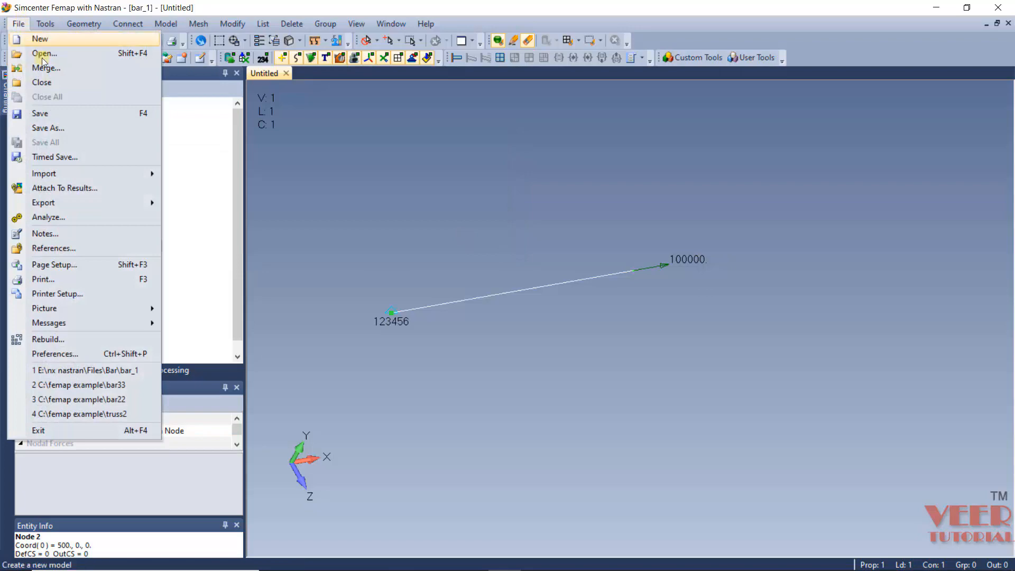
pyautogui.click(69, 128)
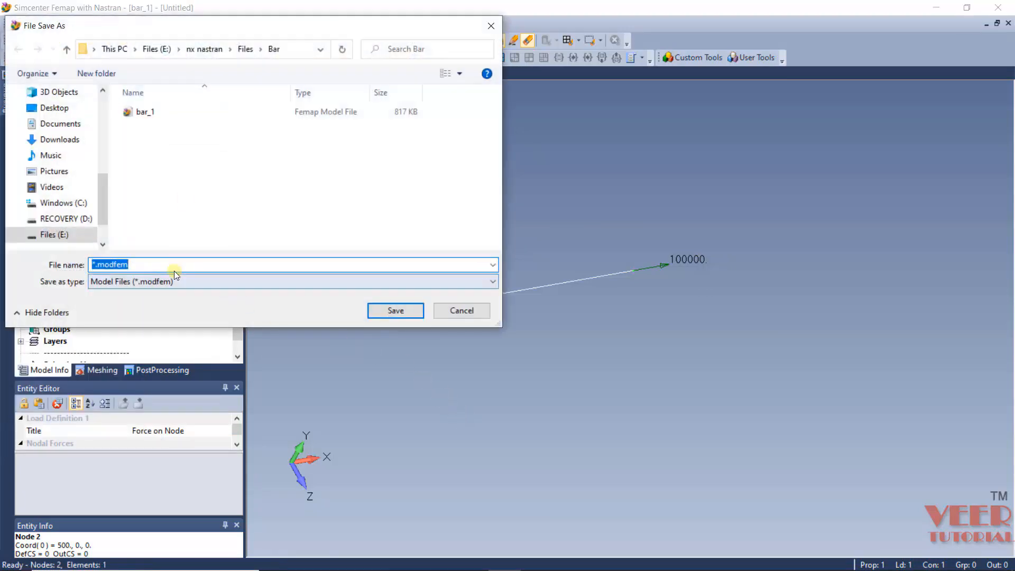
pyautogui.write('bar2')
pyautogui.press('Return')
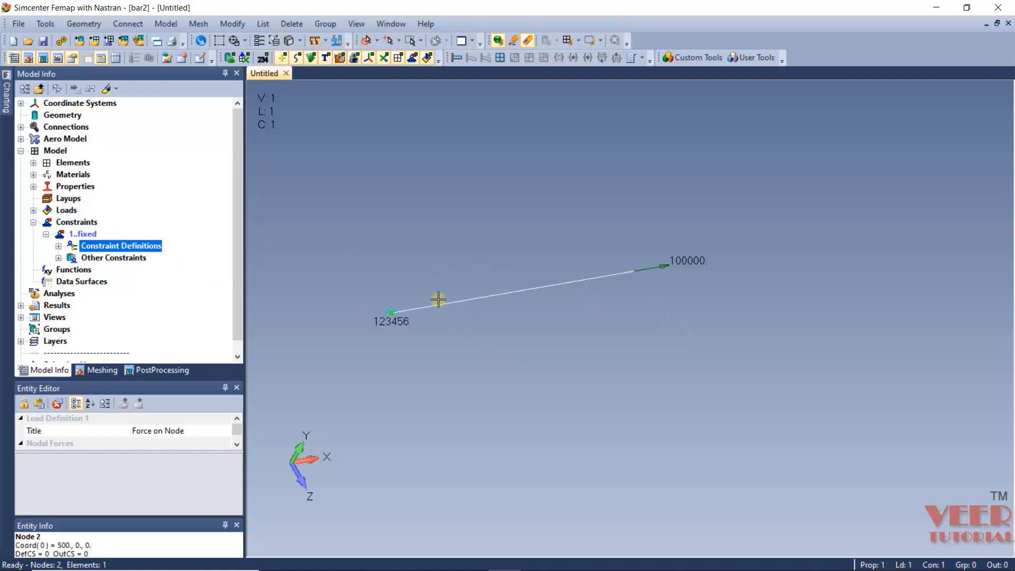
pyautogui.click(19, 23)
pyautogui.click(40, 50)
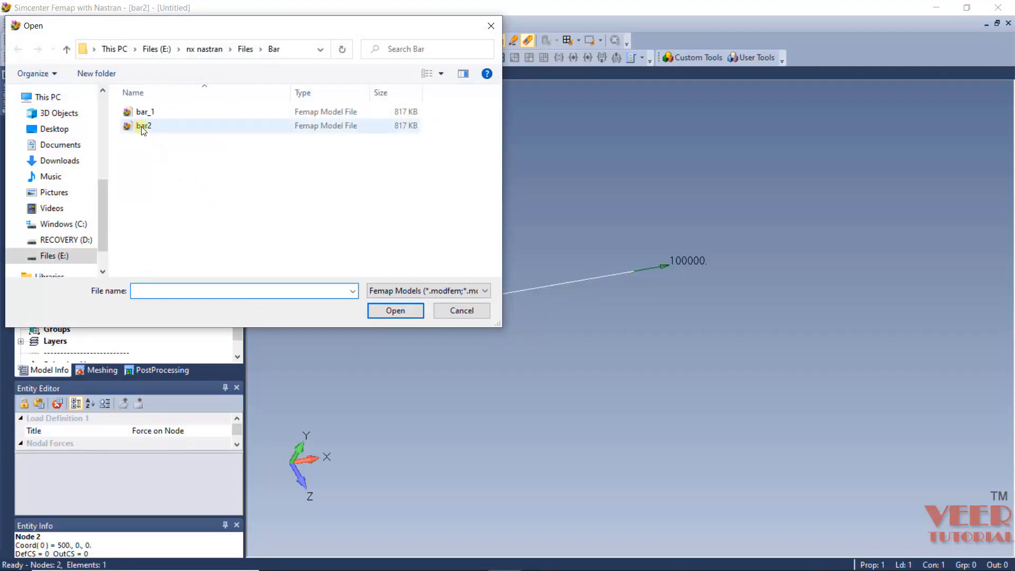
pyautogui.click(449, 313)
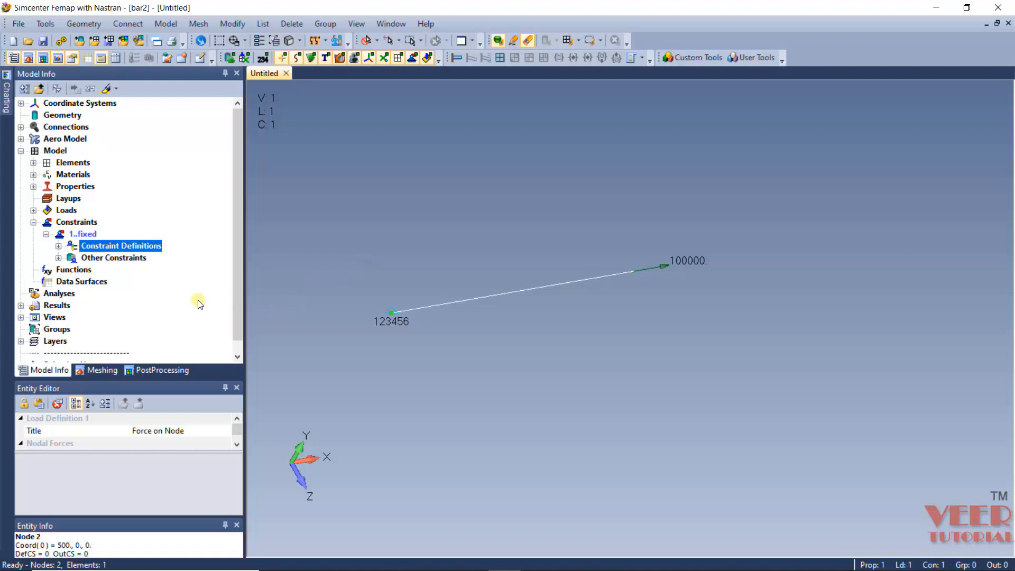
# Create an analysis set titled BAr_axial_loading using Simcenter Nastran, type Static, with the integrated solver, and run the analysis
pyautogui.click(58, 294)
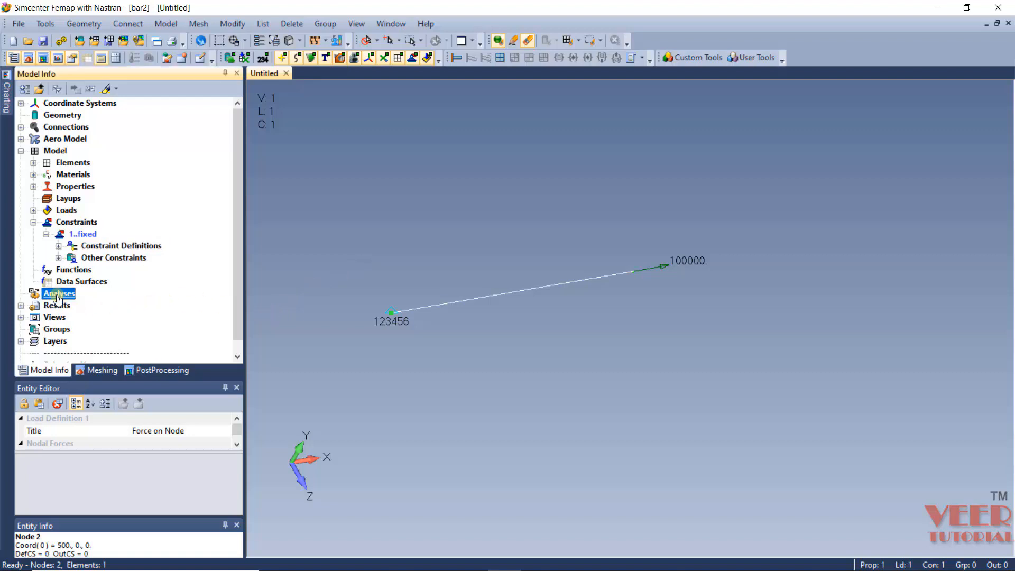
pyautogui.rightClick(58, 298)
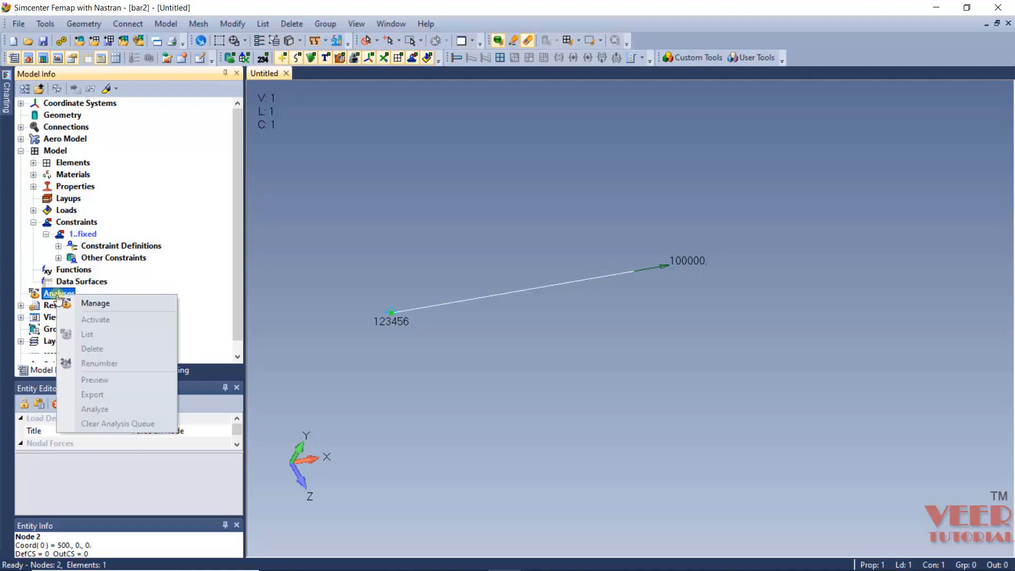
pyautogui.click(97, 305)
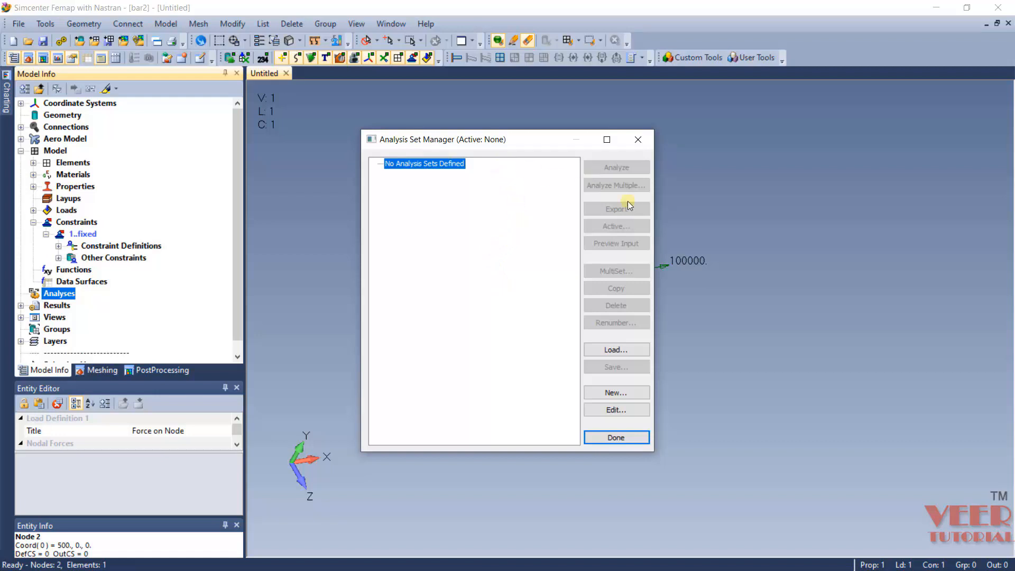
pyautogui.click(617, 394)
pyautogui.moveTo(441, 394); pyautogui.dragTo(348, 216)
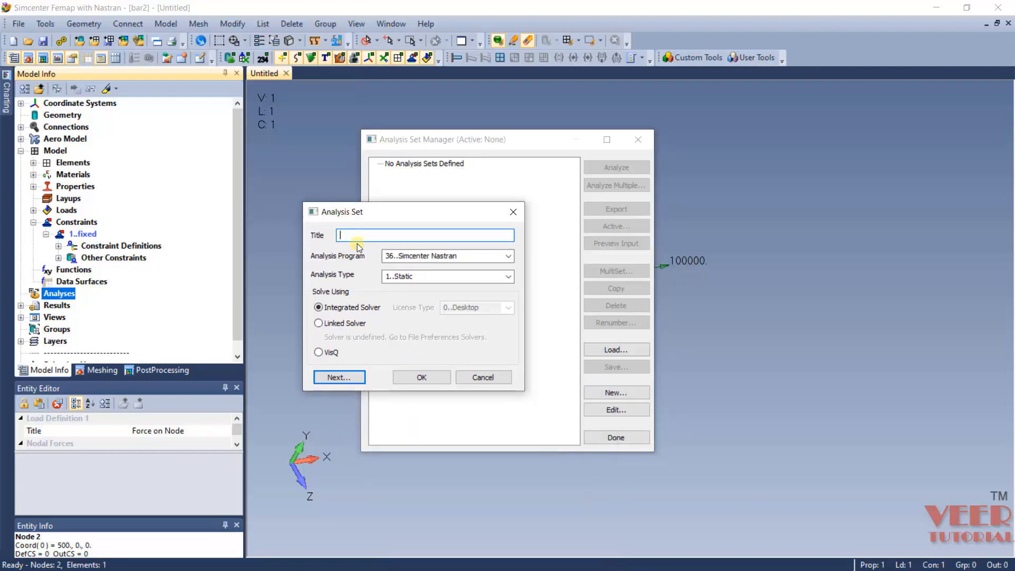
pyautogui.write('BAr_axial_loading')
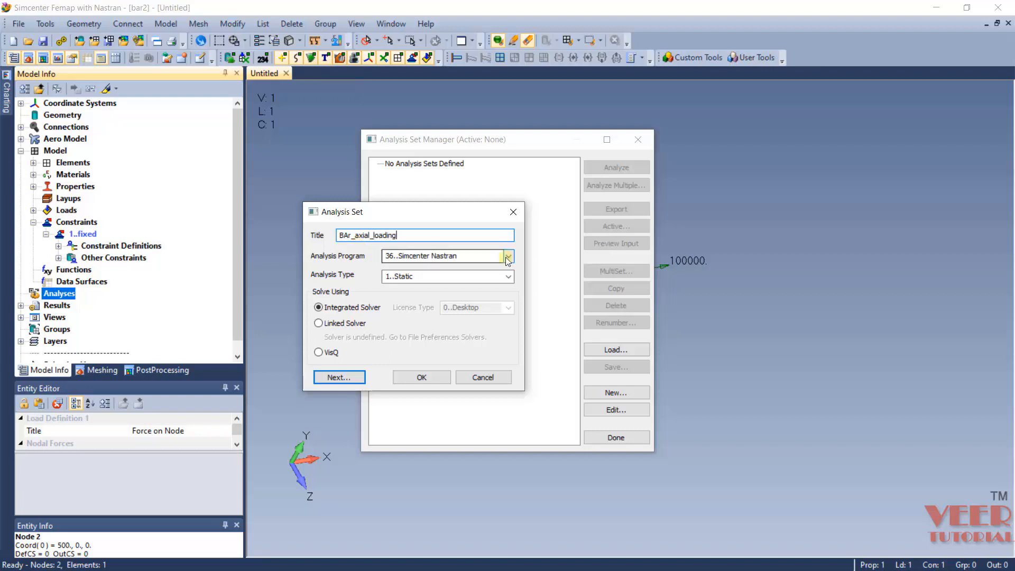
pyautogui.click(507, 256)
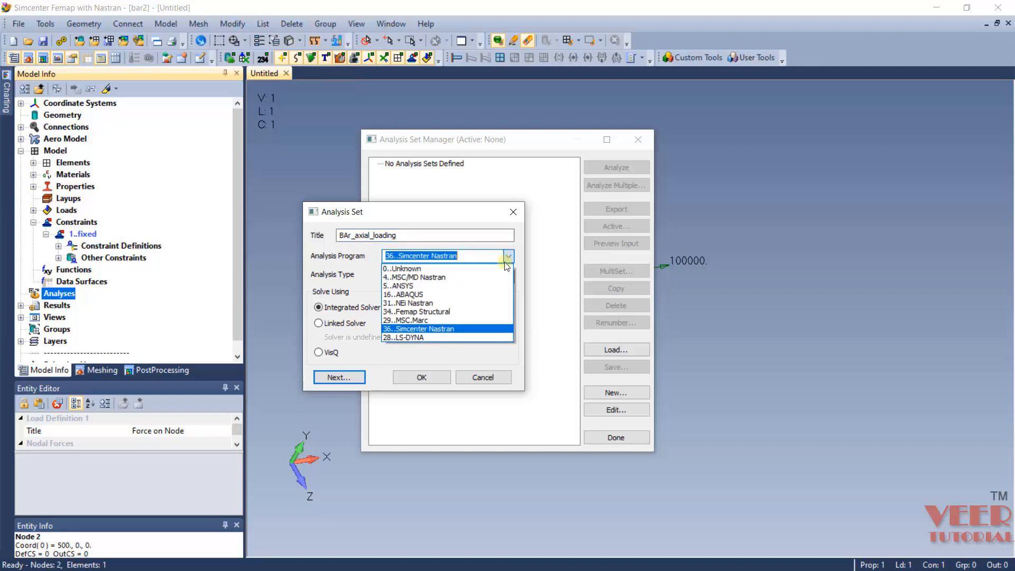
pyautogui.click(452, 330)
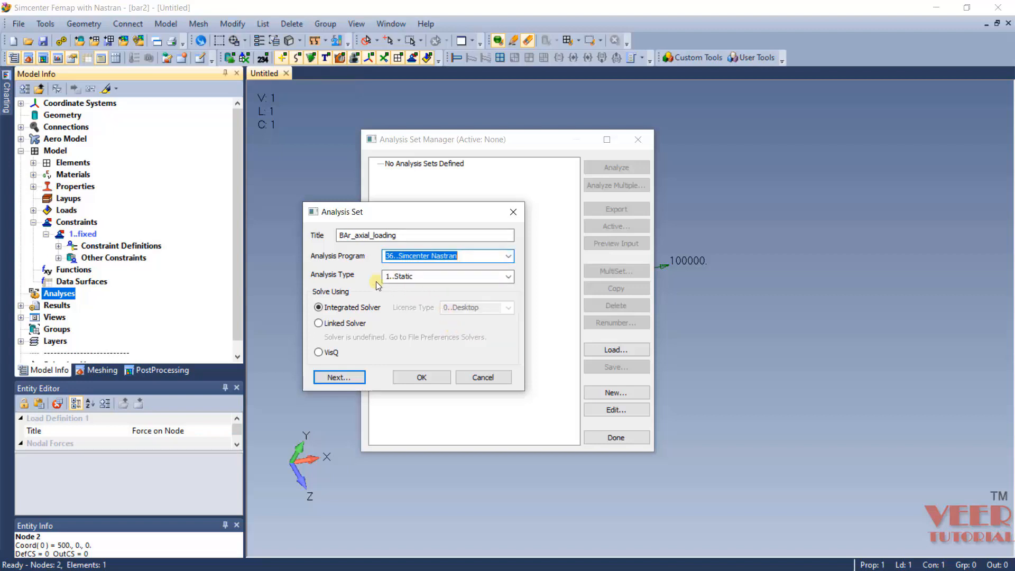
pyautogui.click(510, 276)
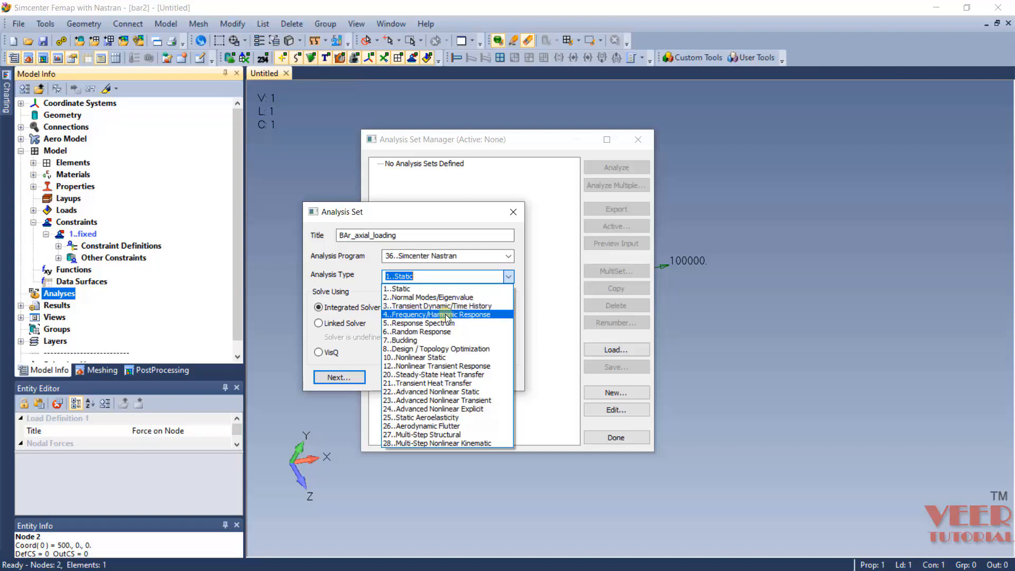
pyautogui.click(425, 288)
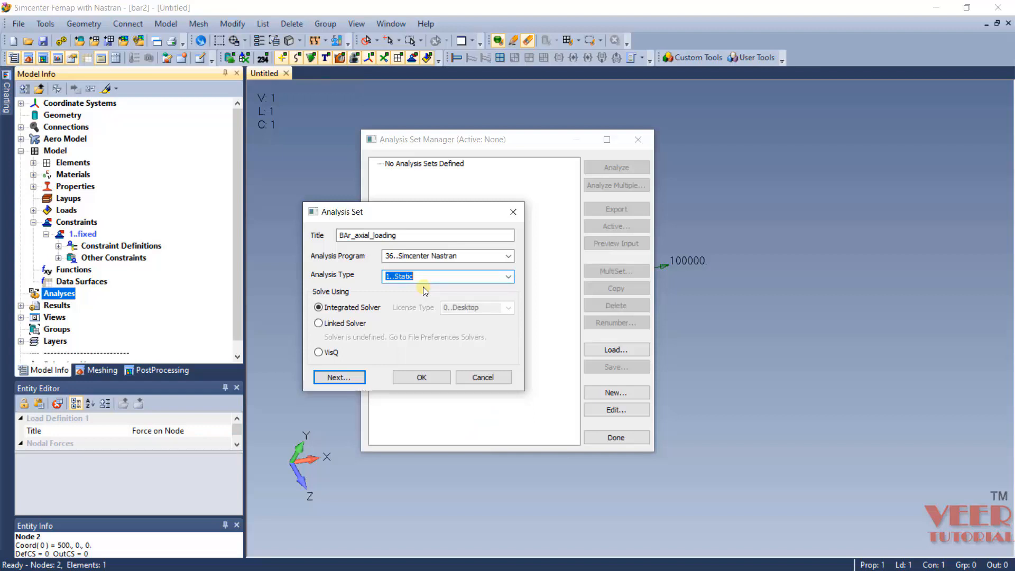
pyautogui.click(437, 382)
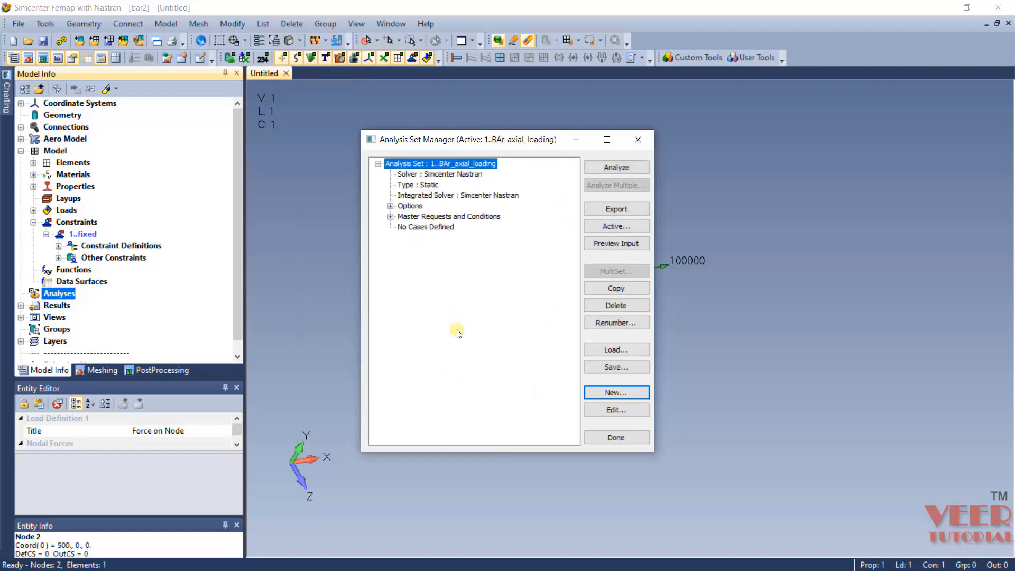
pyautogui.click(623, 168)
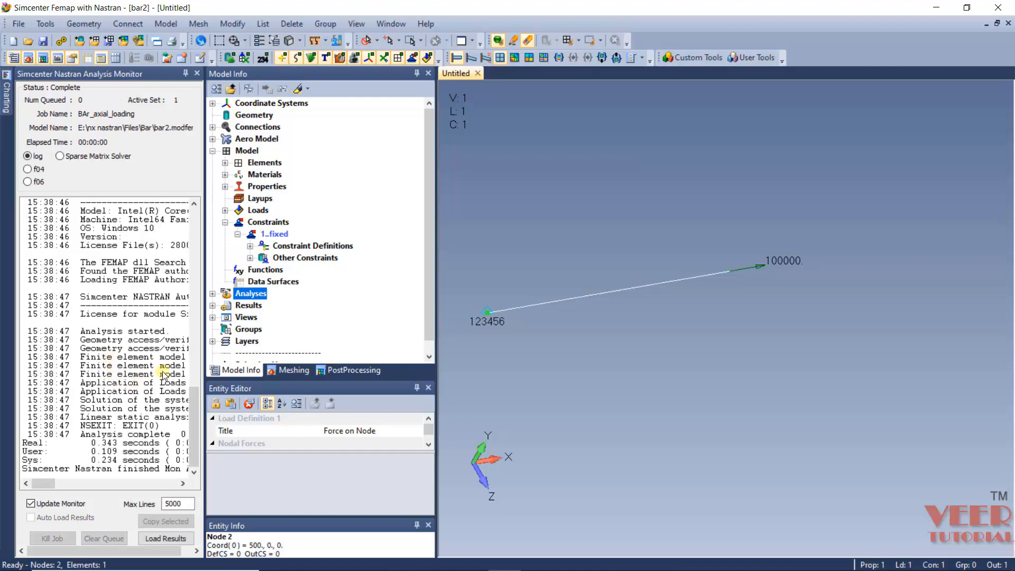
# Widen the analysis monitor and examine the solver log, including the system details, solution stages, exit code and completion lines
pyautogui.moveTo(52, 486)
pyautogui.mouseDown()
pyautogui.moveTo(68, 486)
pyautogui.moveTo(52, 486)
pyautogui.mouseUp()
pyautogui.click(82, 427)
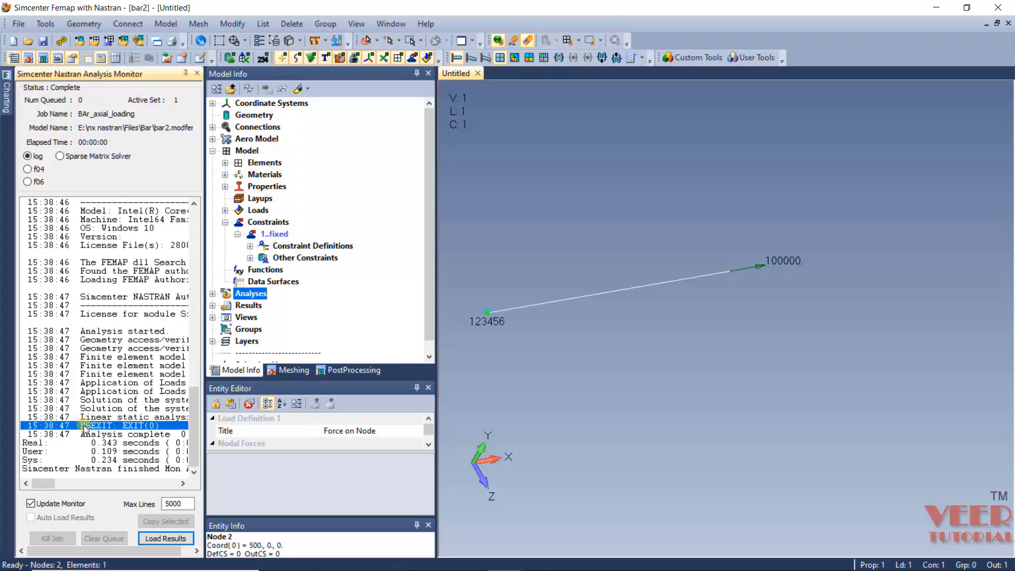
pyautogui.click(104, 435)
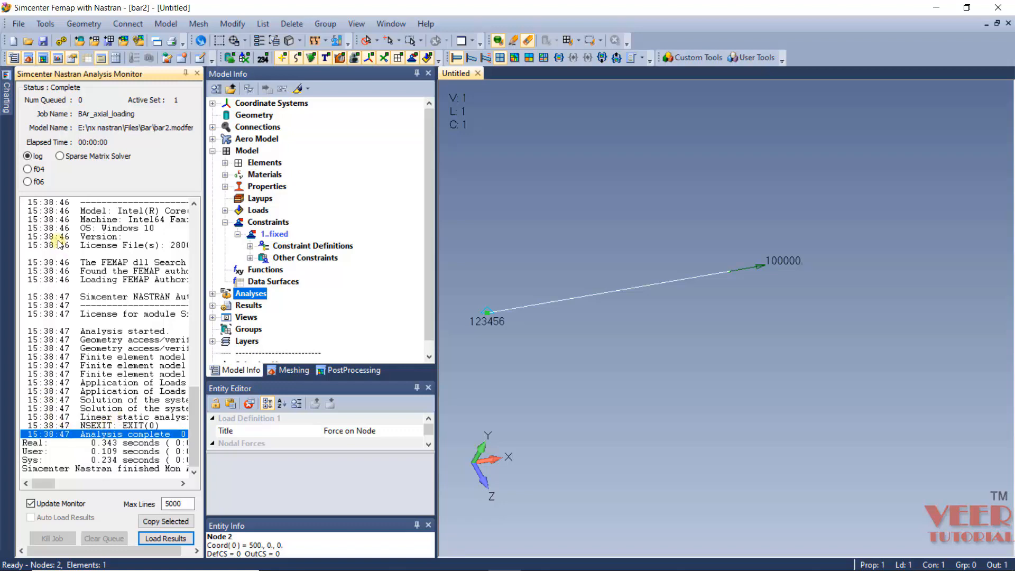
pyautogui.scroll(1, 88, 285)
pyautogui.scroll(10, 87, 285)
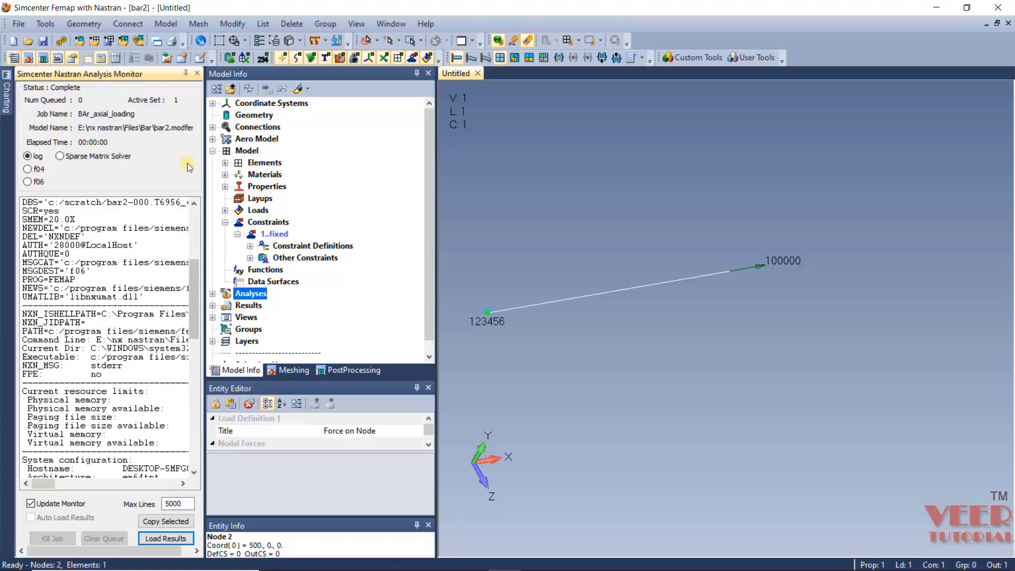
pyautogui.moveTo(205, 164); pyautogui.dragTo(421, 164)
pyautogui.scroll(1, 285, 228)
pyautogui.scroll(6, 286, 228)
pyautogui.scroll(-20, 284, 231)
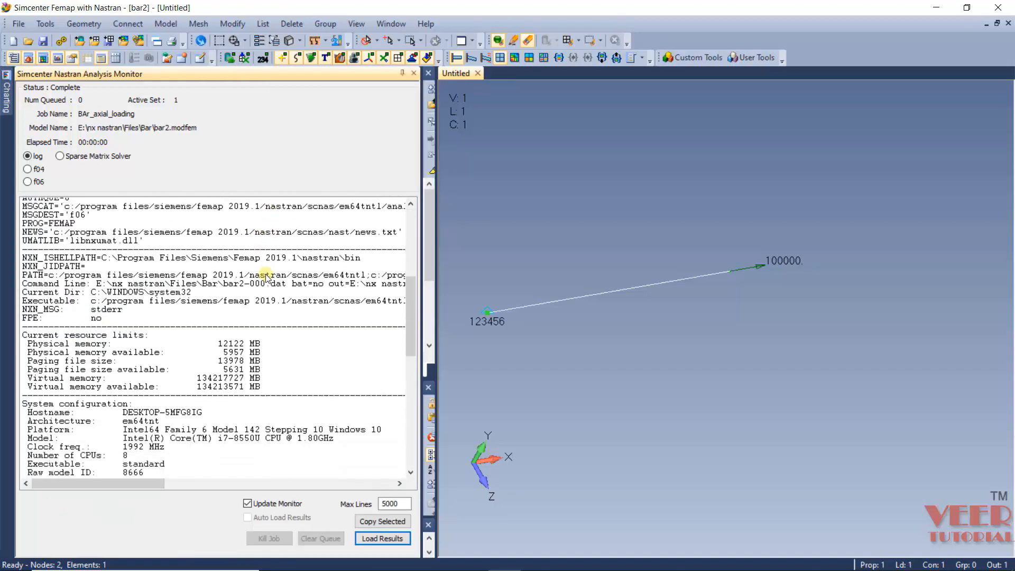
pyautogui.scroll(-6, 265, 297)
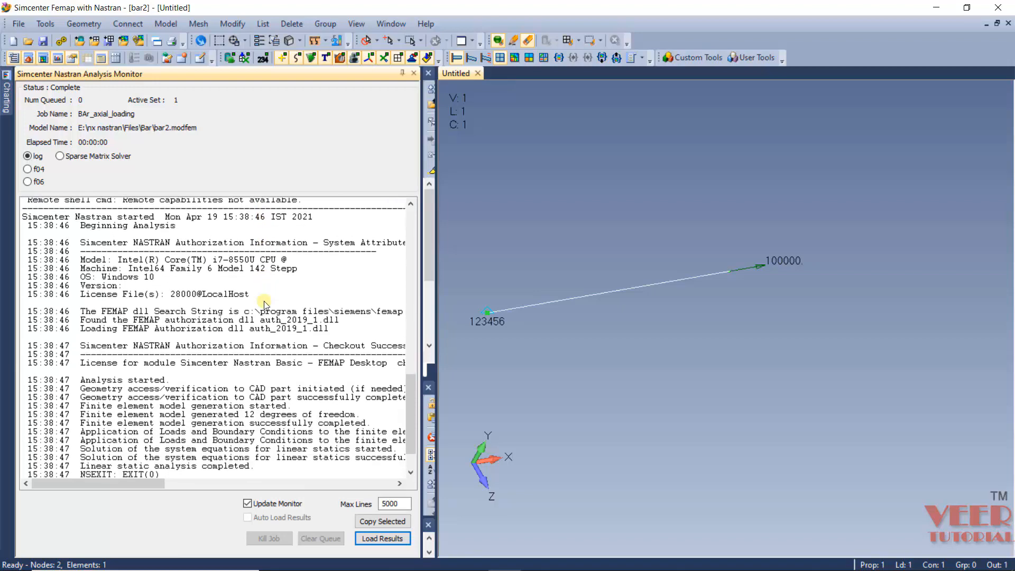
pyautogui.click(128, 435)
pyautogui.moveTo(105, 434); pyautogui.dragTo(159, 425)
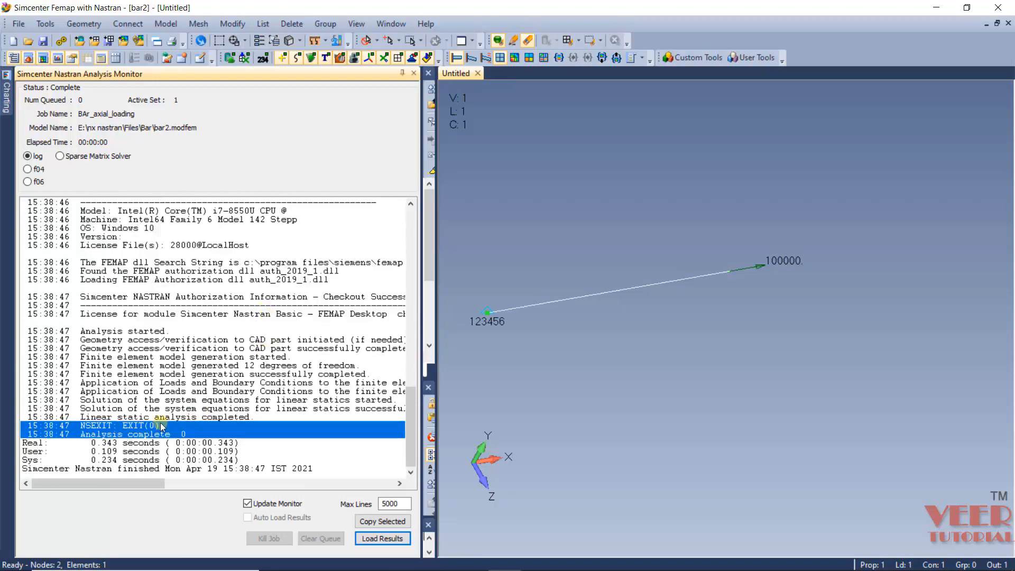
# Load the analysis results into the model, then close the analysis monitor and widen the model tree for reading
pyautogui.click(391, 539)
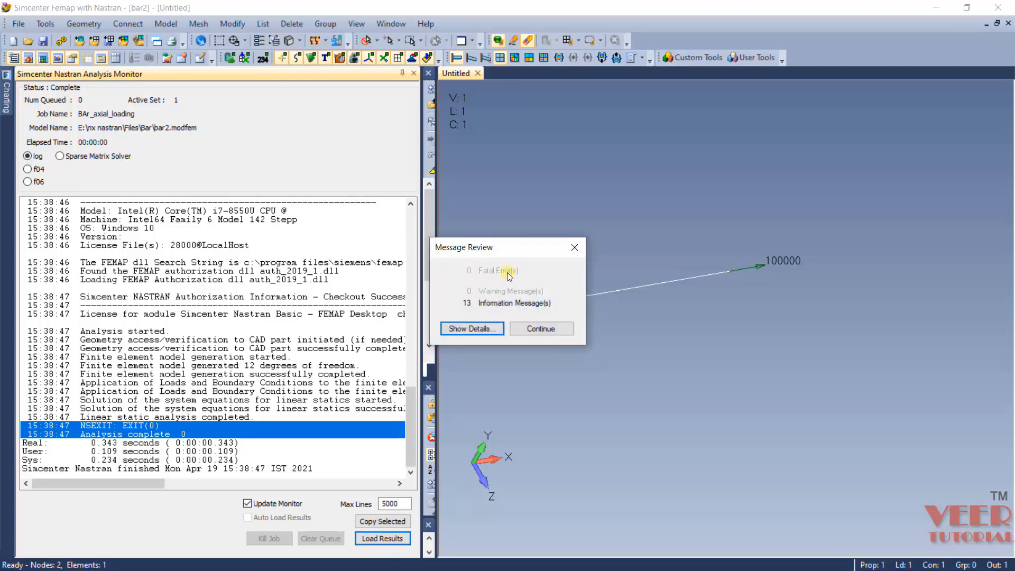
pyautogui.click(544, 329)
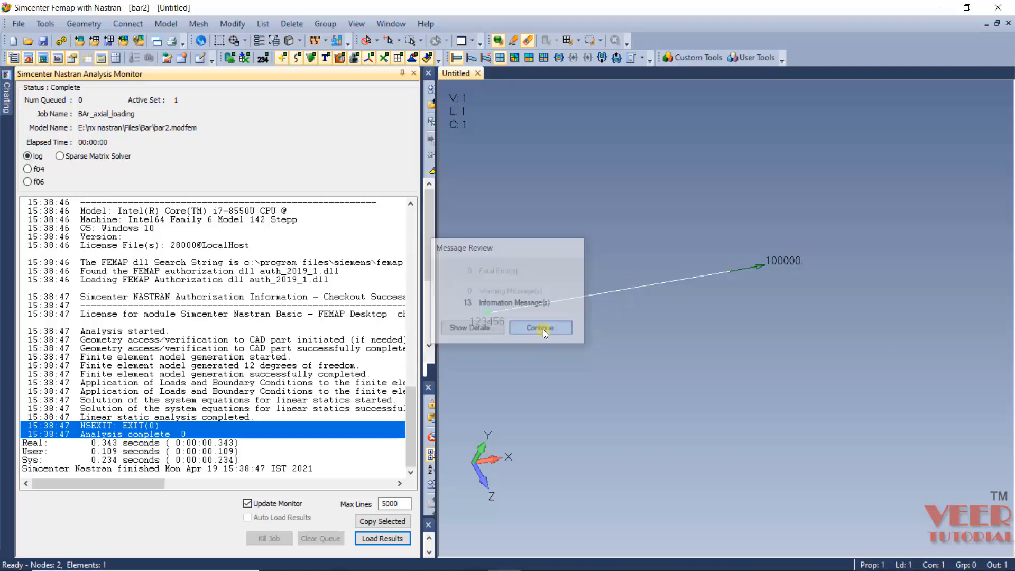
pyautogui.click(413, 73)
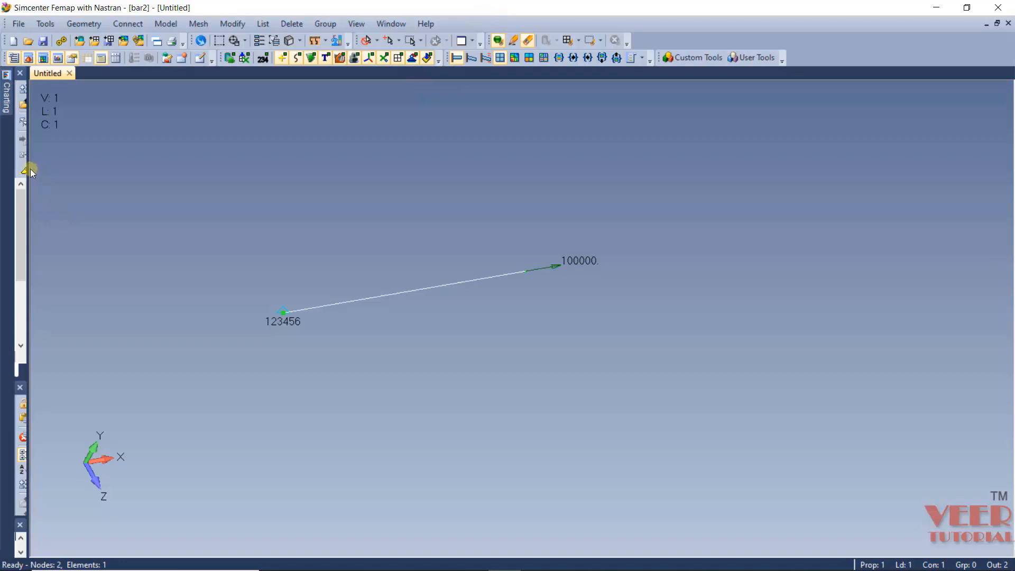
pyautogui.moveTo(24, 164); pyautogui.dragTo(184, 148)
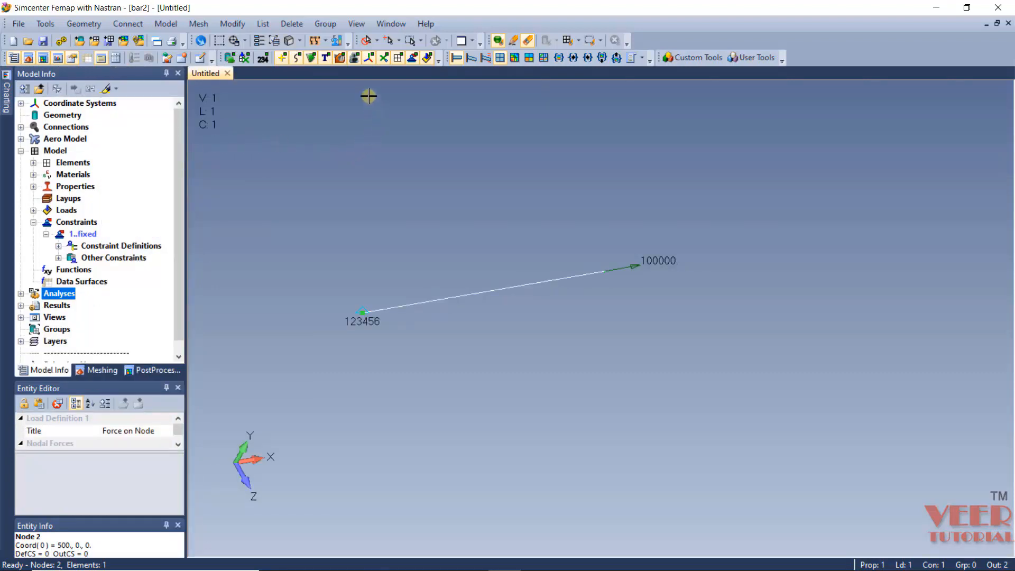
# Bring up the PostProcessing Toolbox with its Deform, Contour and Freebody sections
pyautogui.click(156, 372)
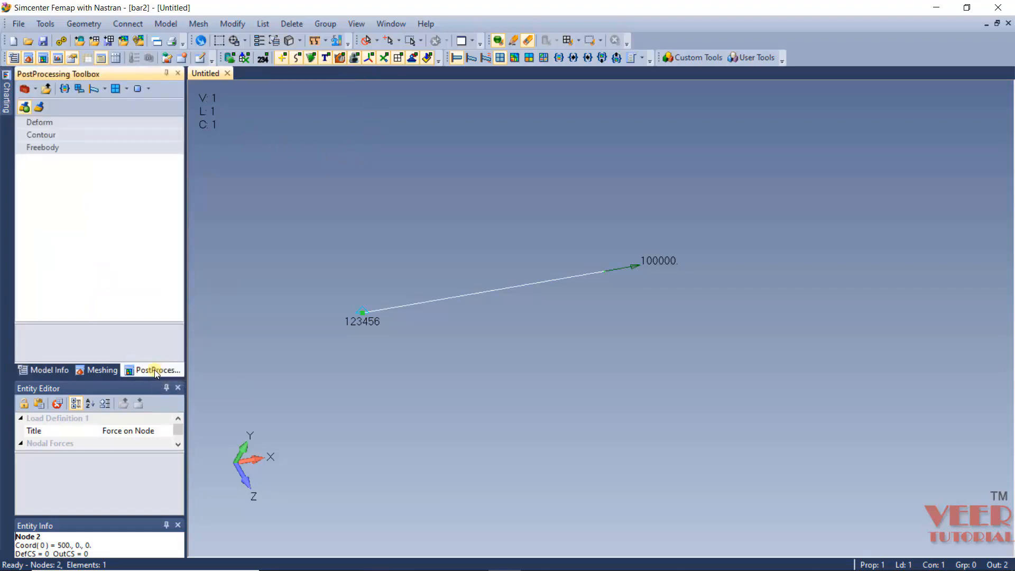
pyautogui.click(45, 25)
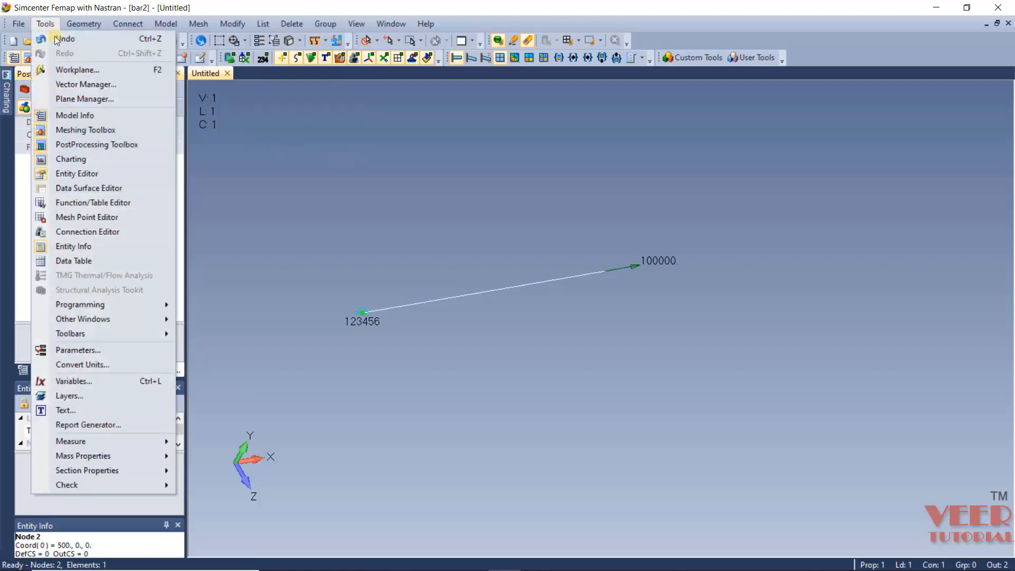
pyautogui.click(129, 148)
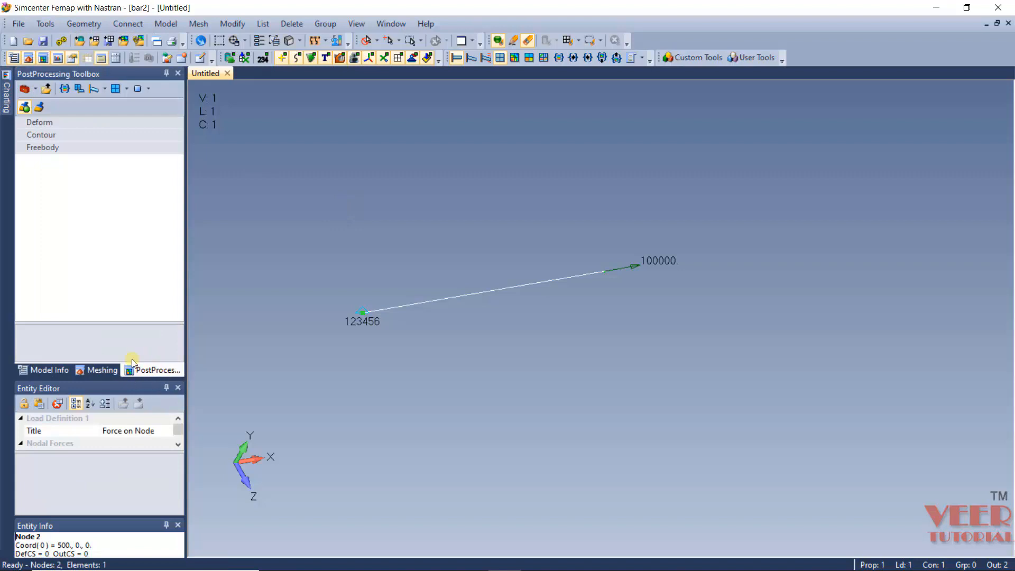
# Set the view's deformed style to Deform and its contour style to Contour
pyautogui.click(46, 24)
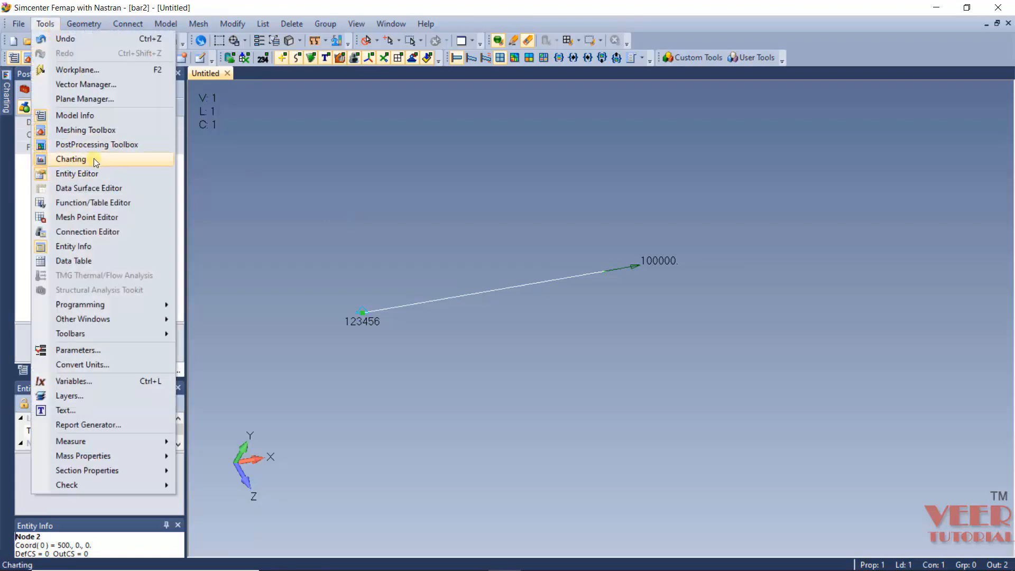
pyautogui.click(242, 267)
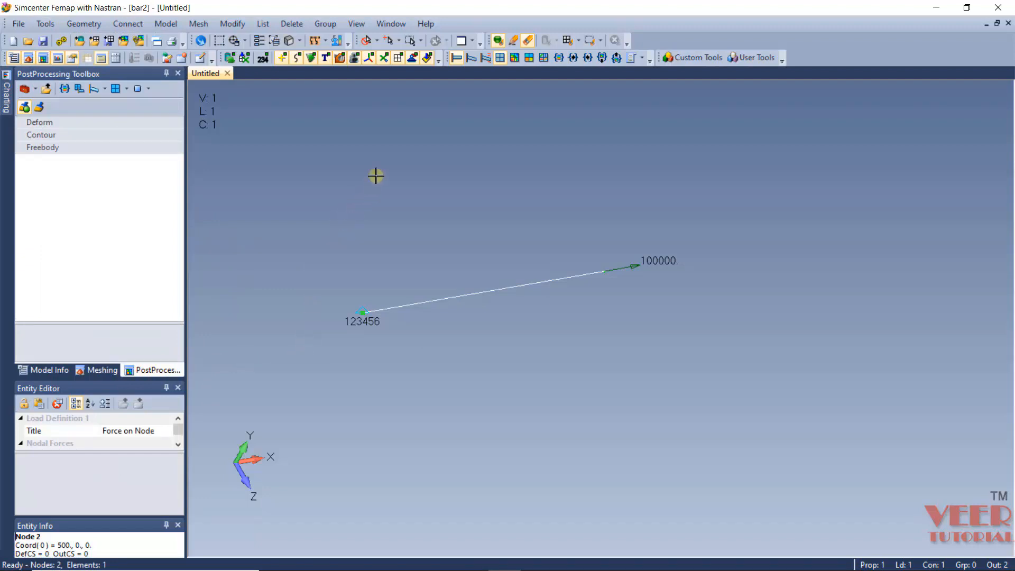
pyautogui.click(353, 24)
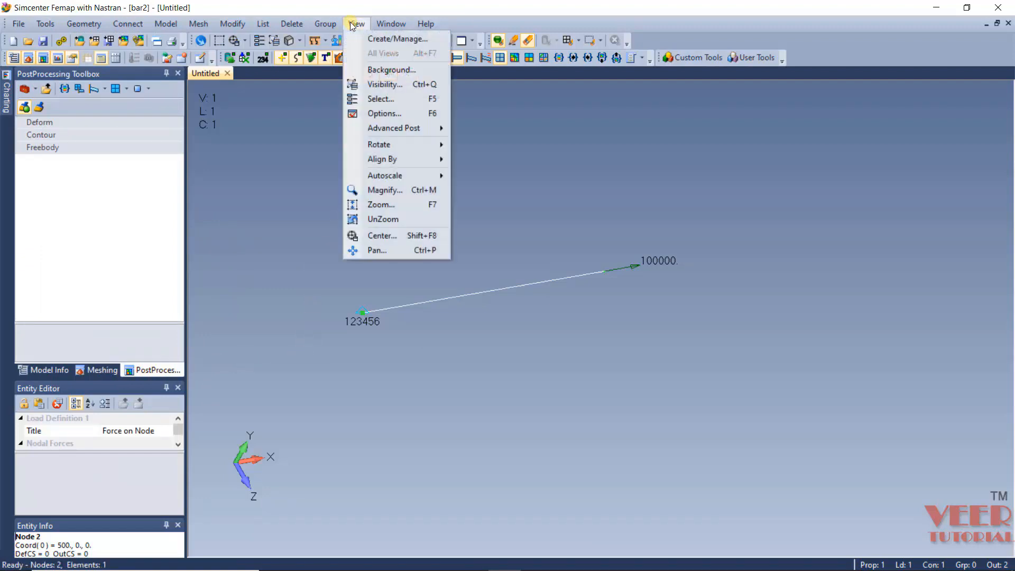
pyautogui.click(391, 99)
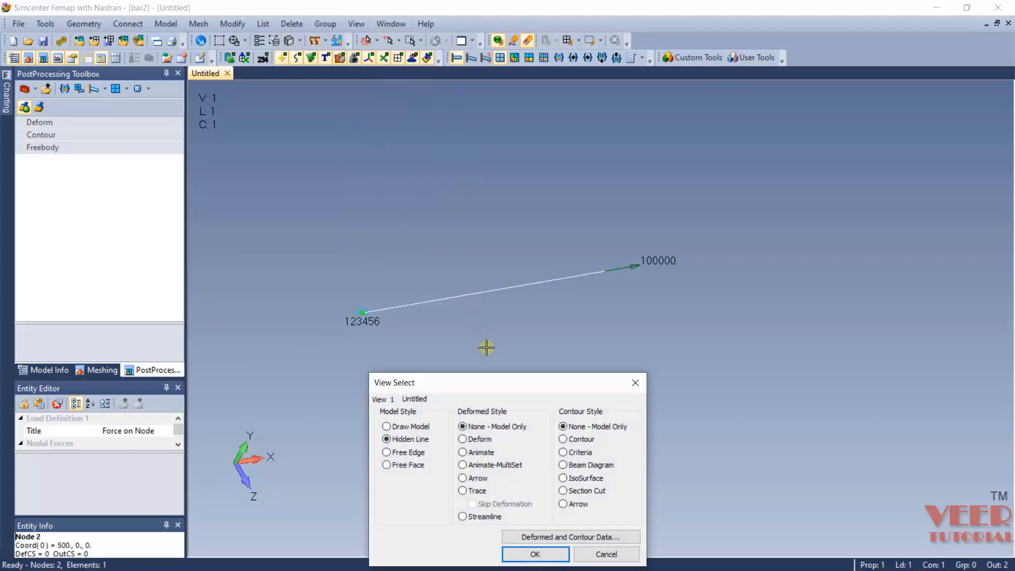
pyautogui.moveTo(496, 384); pyautogui.dragTo(546, 183)
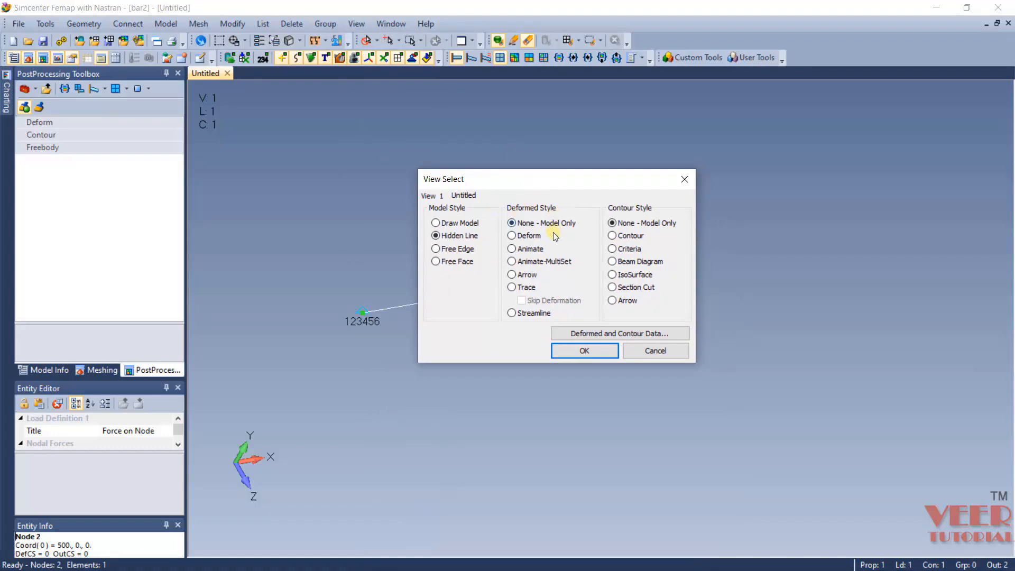
pyautogui.click(523, 237)
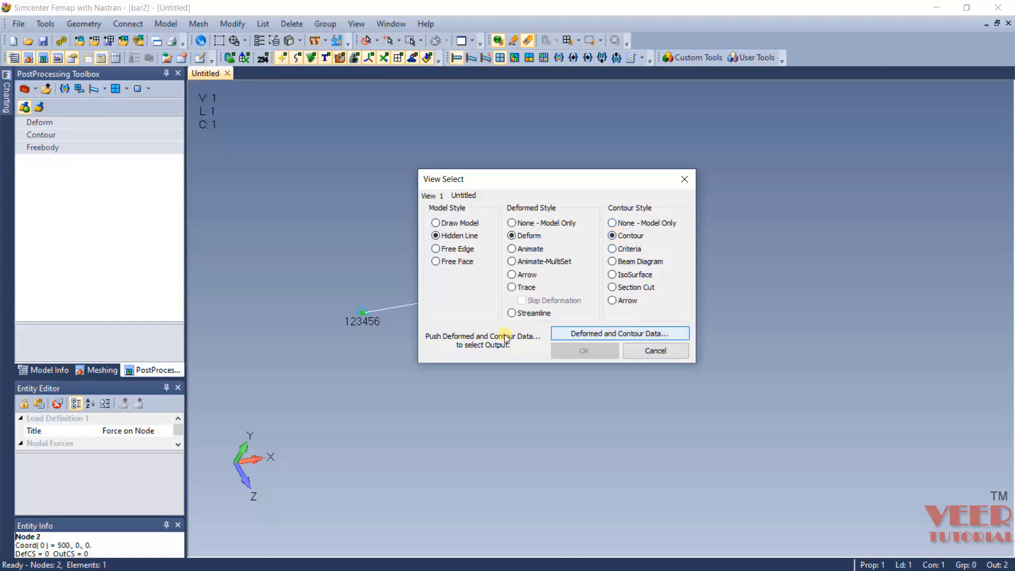
# Choose Total Translation as both the deform and contour output vector for Simcenter NASTRAN Case 1 and display the plot
pyautogui.click(609, 334)
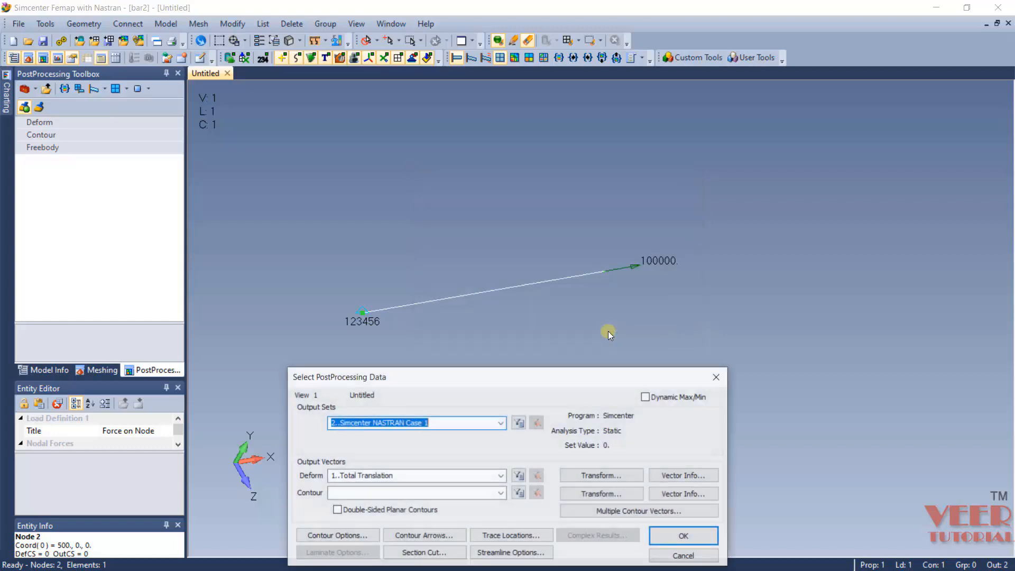
pyautogui.moveTo(493, 381); pyautogui.dragTo(443, 161)
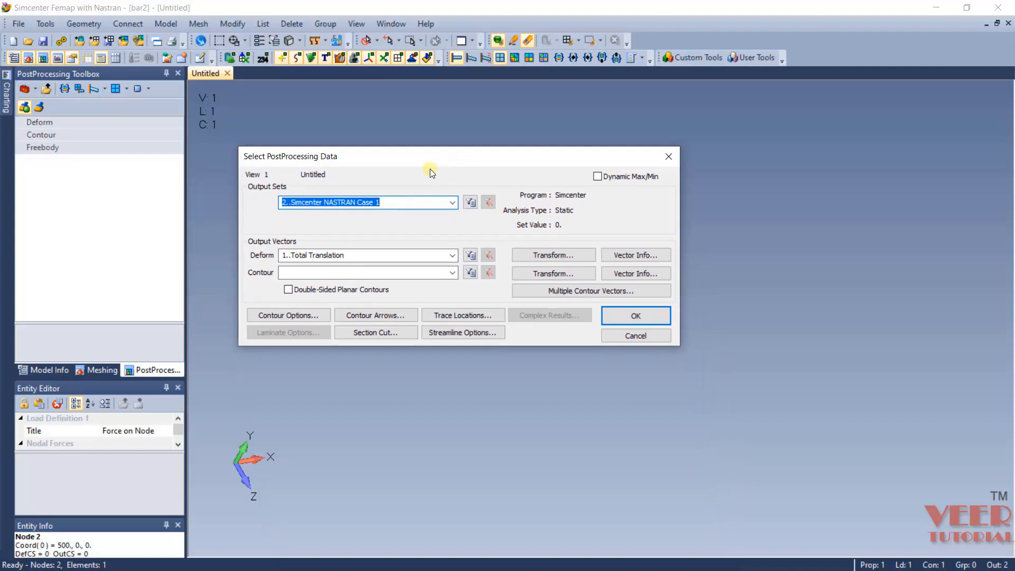
pyautogui.click(453, 255)
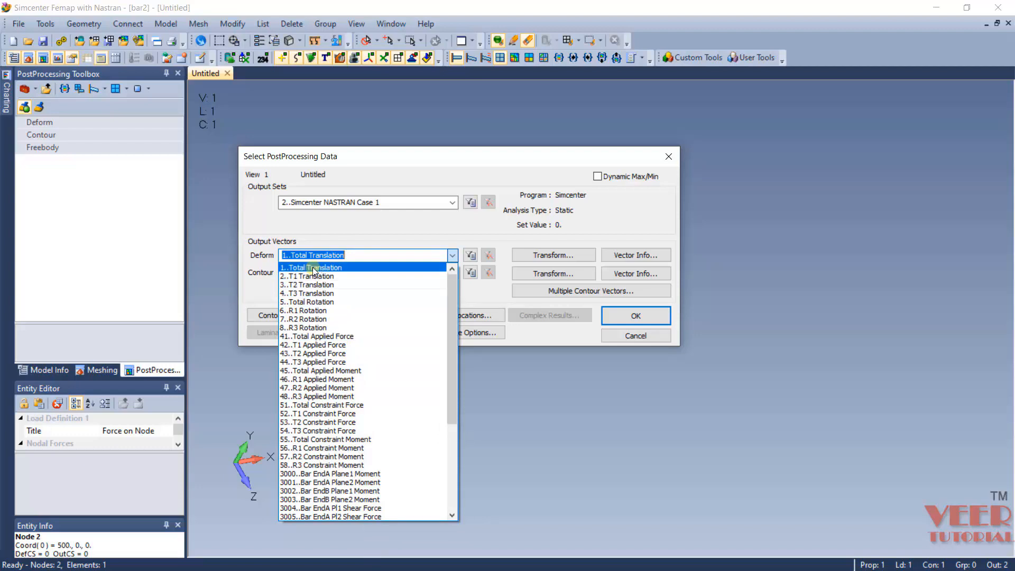
pyautogui.click(313, 268)
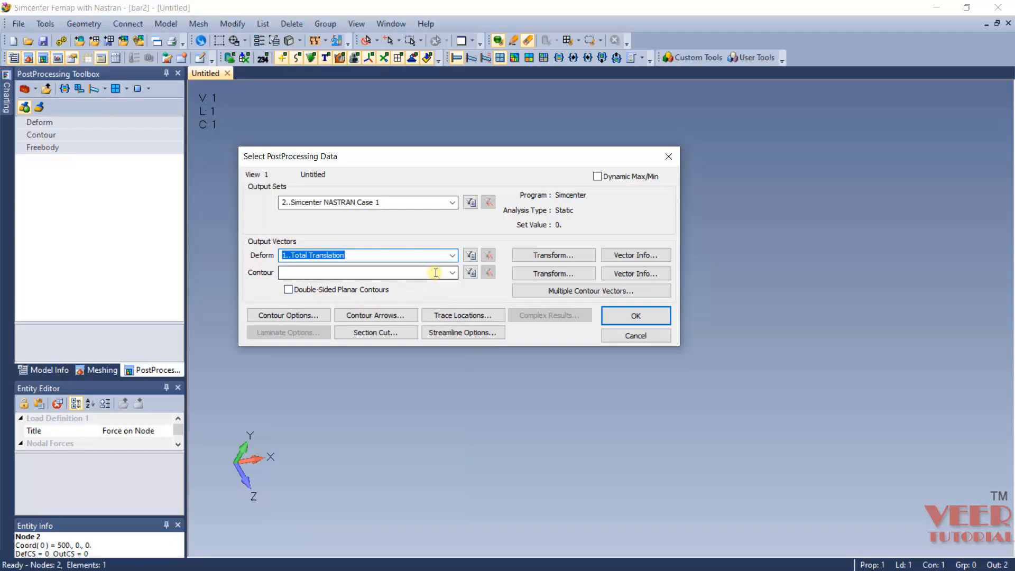
pyautogui.click(453, 273)
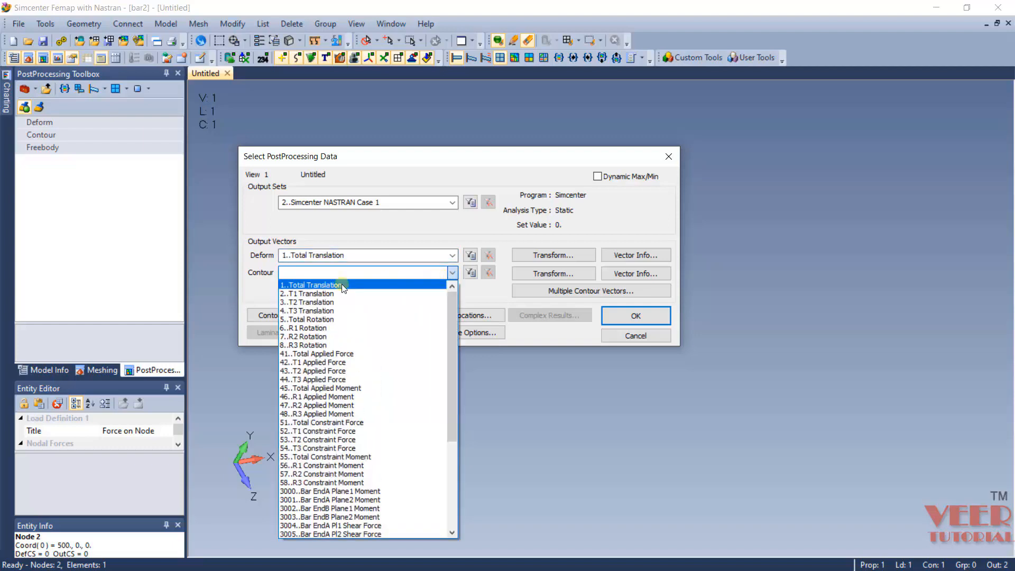
pyautogui.click(342, 286)
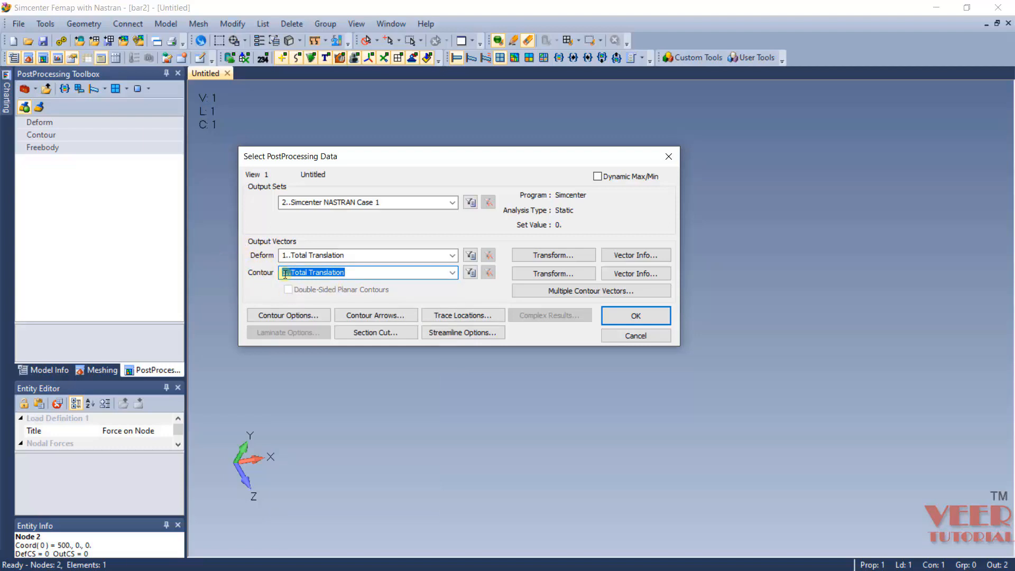
pyautogui.click(630, 312)
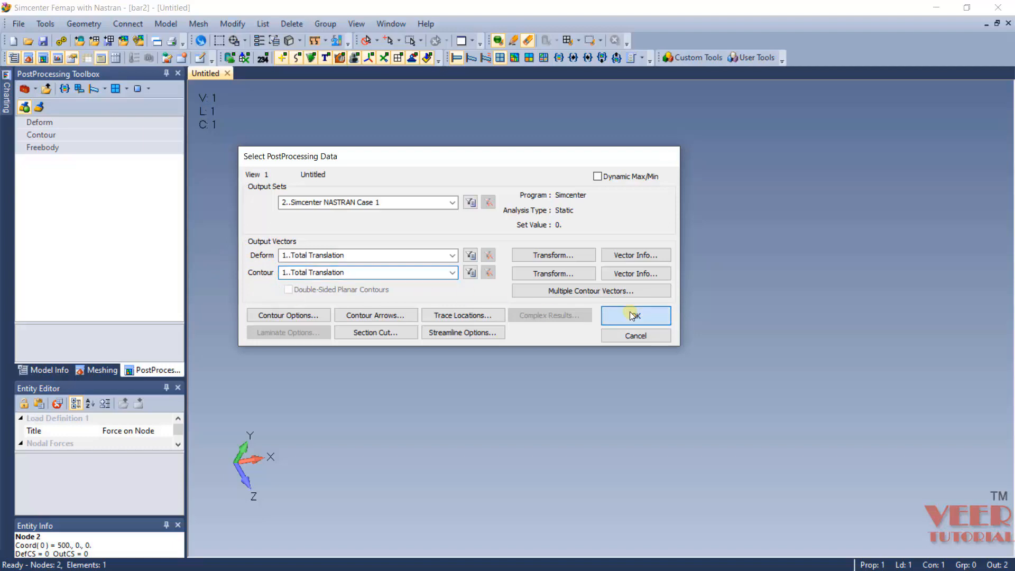
pyautogui.click(598, 349)
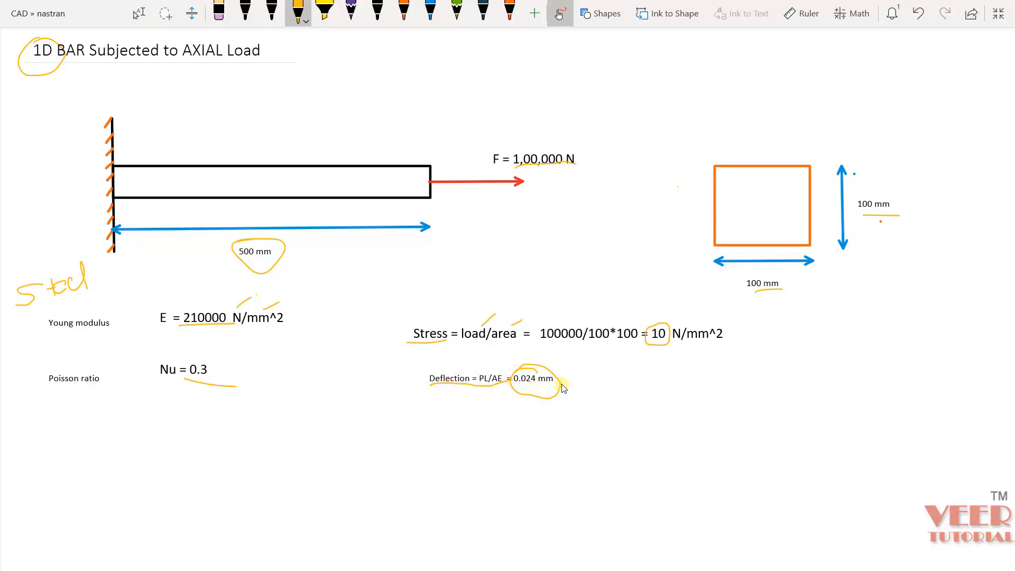
# Switch from the hand-calculation notes back to Femap and animate the bar's total translation deformation
pyautogui.hotkey('alt', 'Tab')
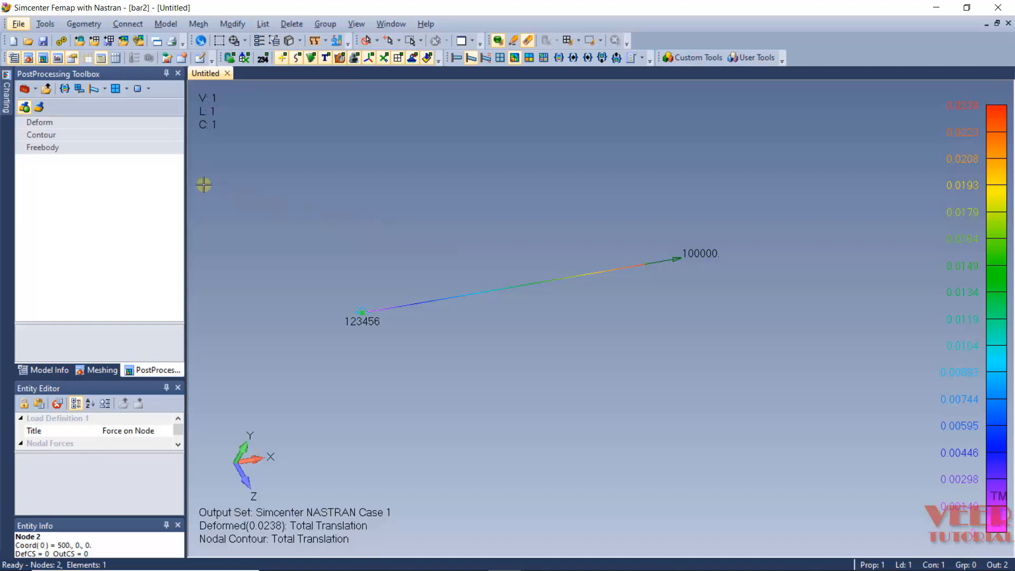
pyautogui.click(104, 88)
pyautogui.click(136, 296)
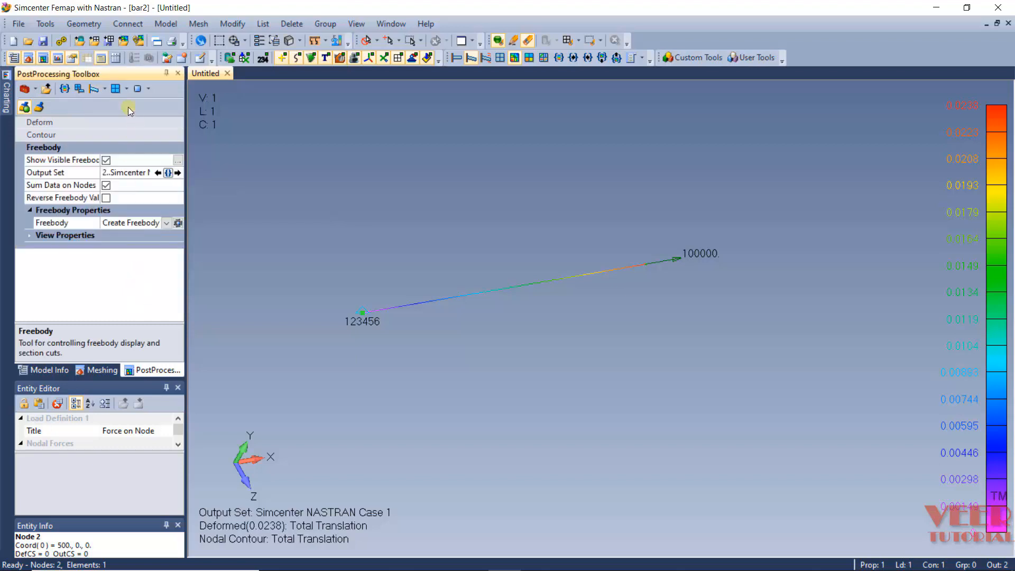
pyautogui.click(104, 89)
pyautogui.click(120, 137)
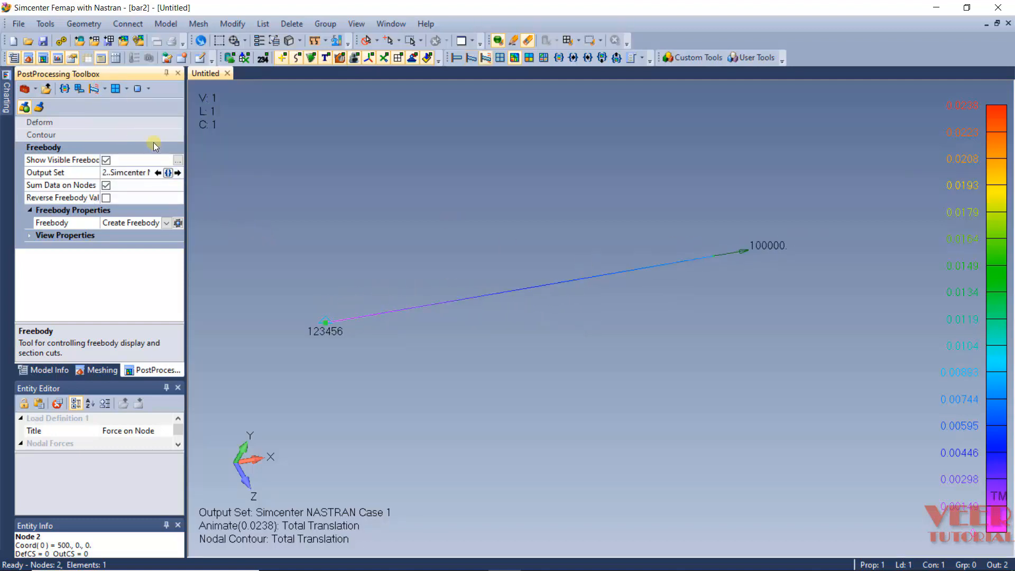
# Show the total translation as a beam diagram on the bar, then restore the Contour style
pyautogui.click(127, 89)
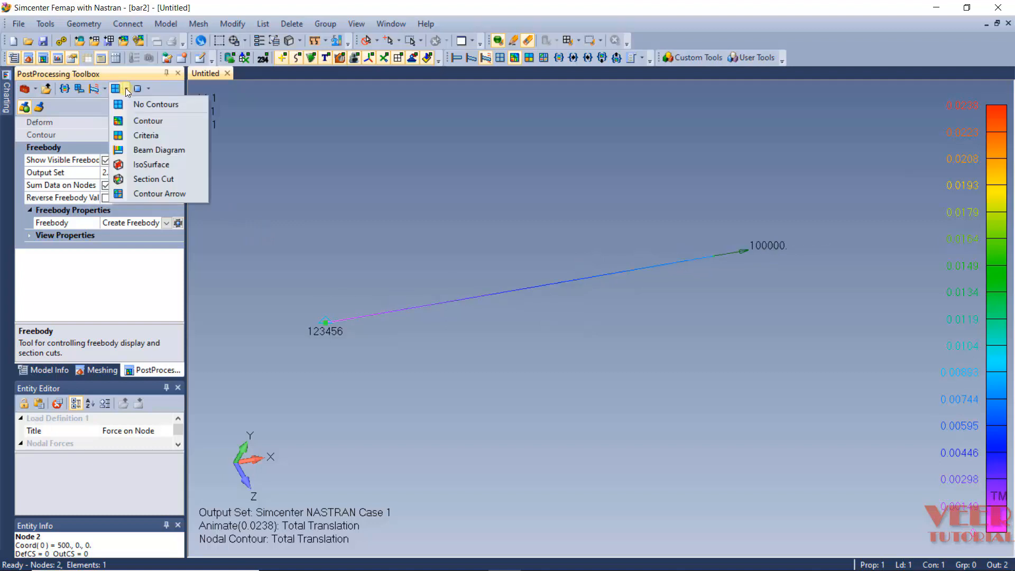
pyautogui.click(193, 150)
pyautogui.moveTo(657, 277)
pyautogui.mouseDown(button='middle')
pyautogui.moveTo(662, 405)
pyautogui.moveTo(587, 435)
pyautogui.moveTo(573, 305)
pyautogui.moveTo(762, 254)
pyautogui.moveTo(582, 329)
pyautogui.moveTo(449, 268)
pyautogui.moveTo(385, 163)
pyautogui.moveTo(462, 254)
pyautogui.moveTo(697, 288)
pyautogui.mouseUp(button='middle')
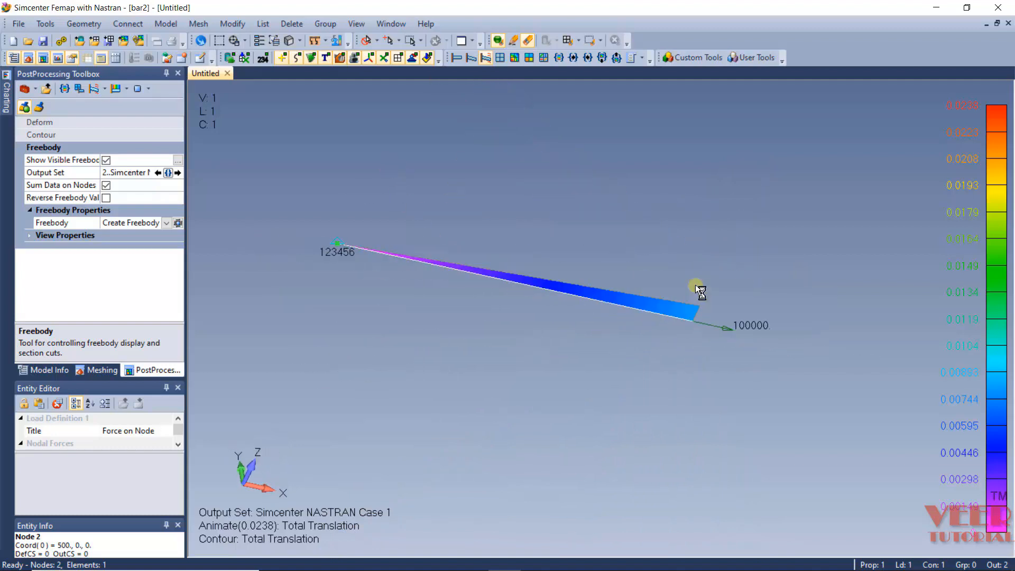
pyautogui.click(127, 88)
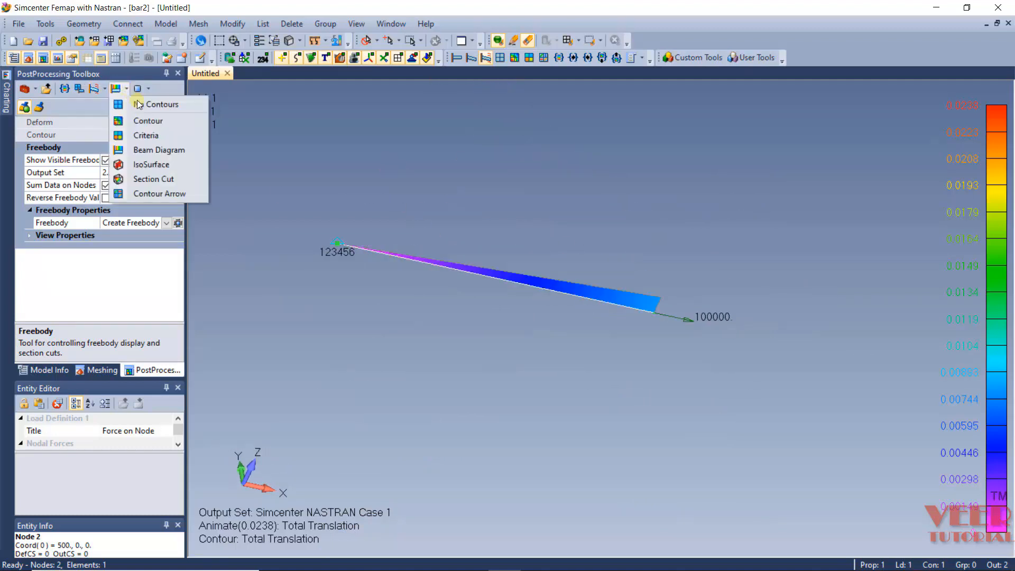
pyautogui.click(154, 123)
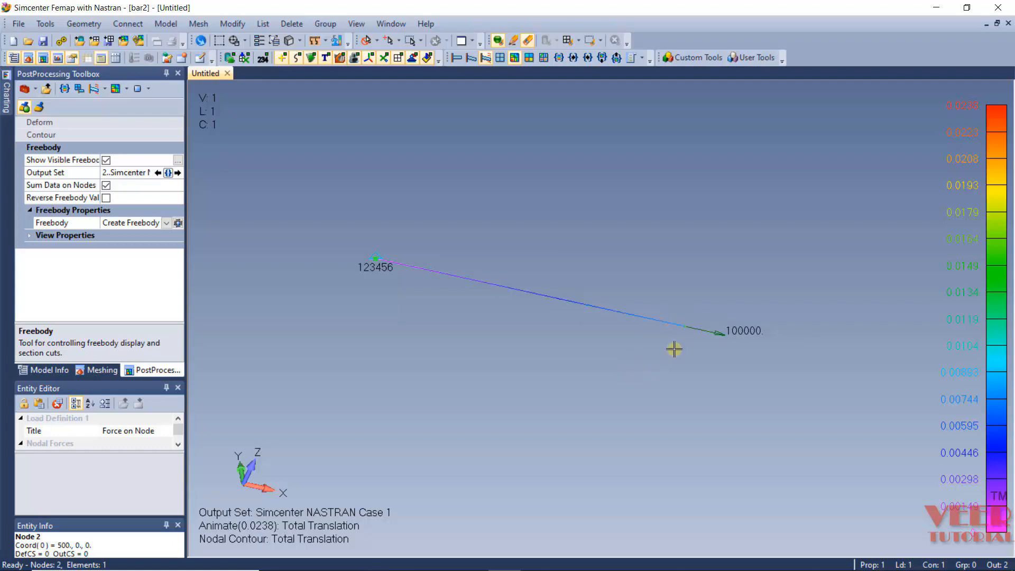
# Set both the deform and contour output vectors to 3107..Bar EndA Axial Stress and update the plot
pyautogui.click(357, 24)
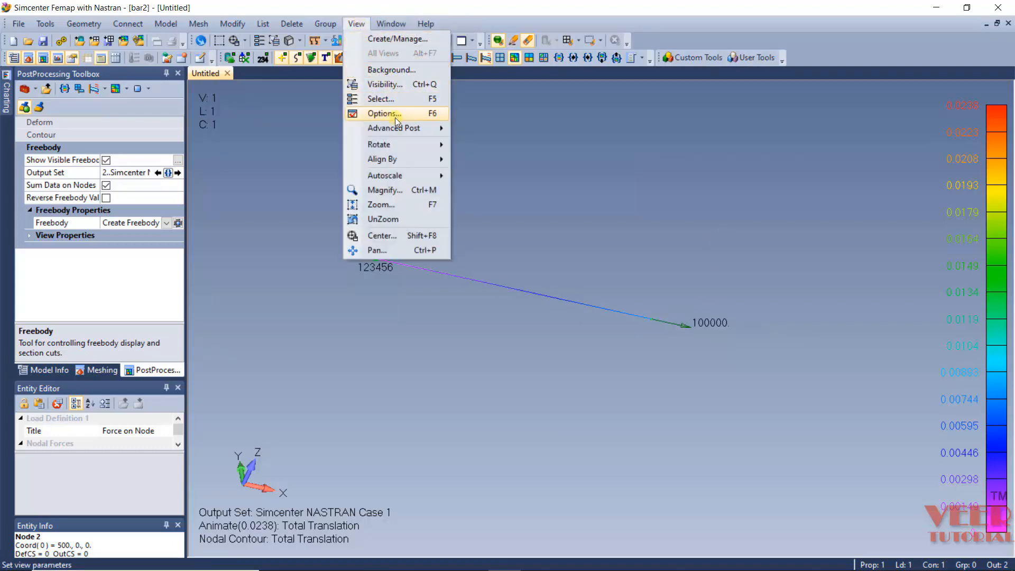
pyautogui.click(301, 160)
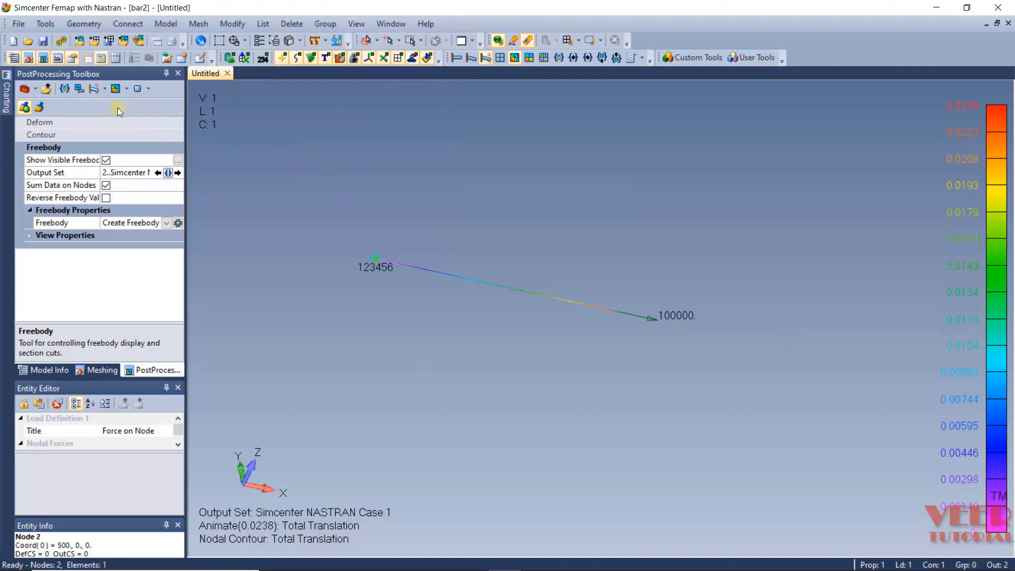
pyautogui.click(65, 89)
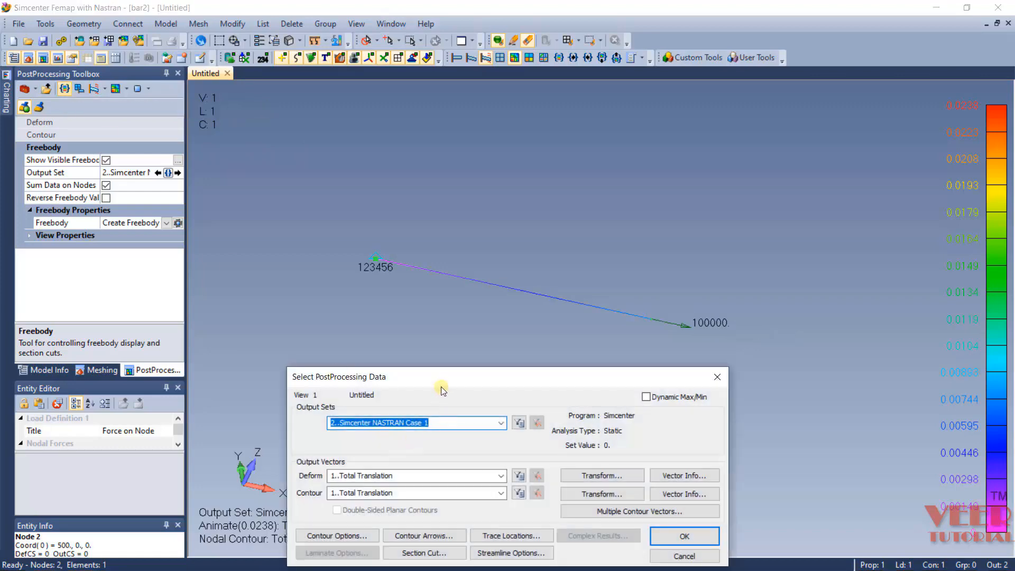
pyautogui.click(490, 294)
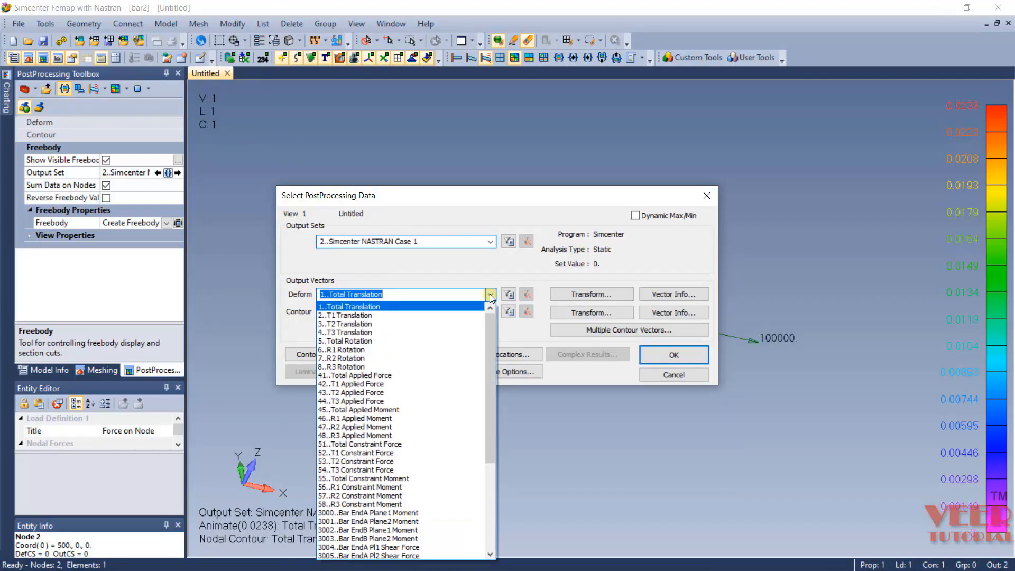
pyautogui.scroll(-10, 428, 476)
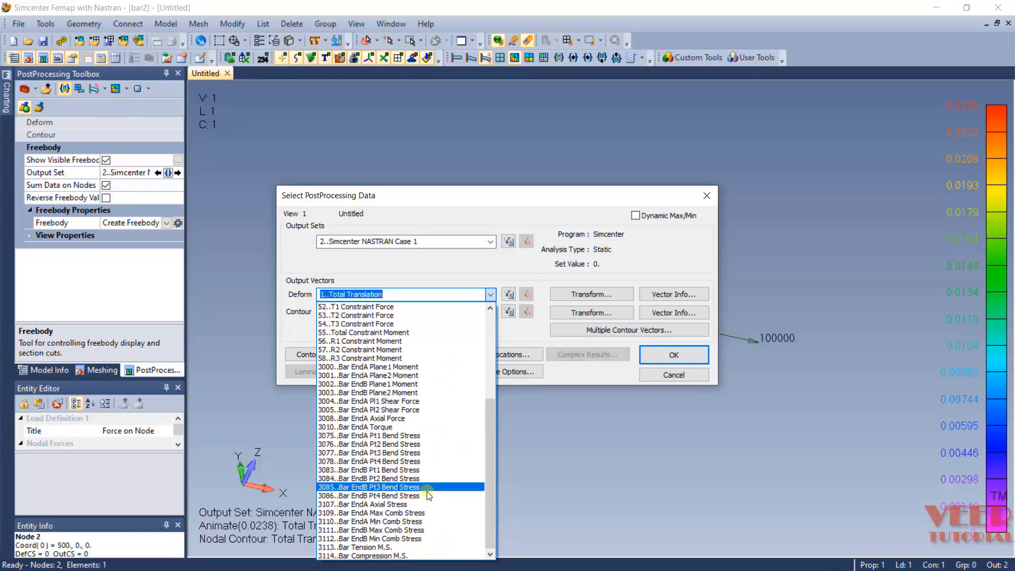
pyautogui.click(373, 504)
pyautogui.click(490, 312)
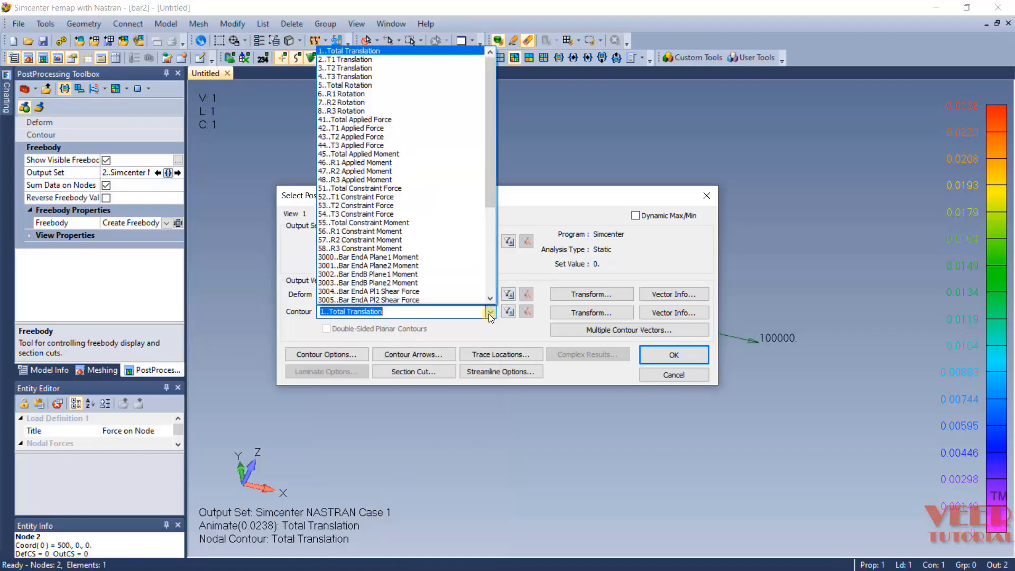
pyautogui.scroll(-6, 423, 243)
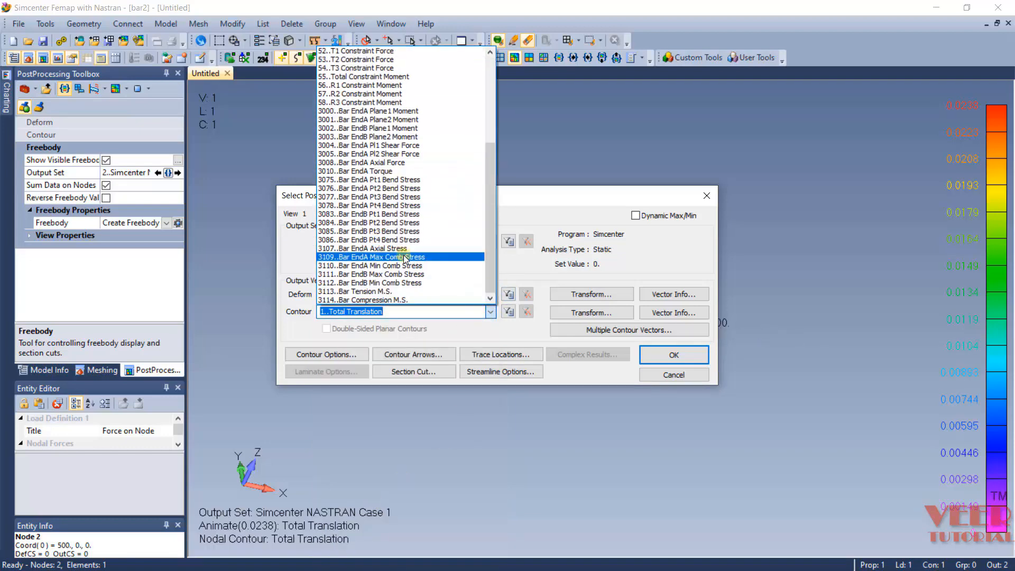
pyautogui.click(398, 249)
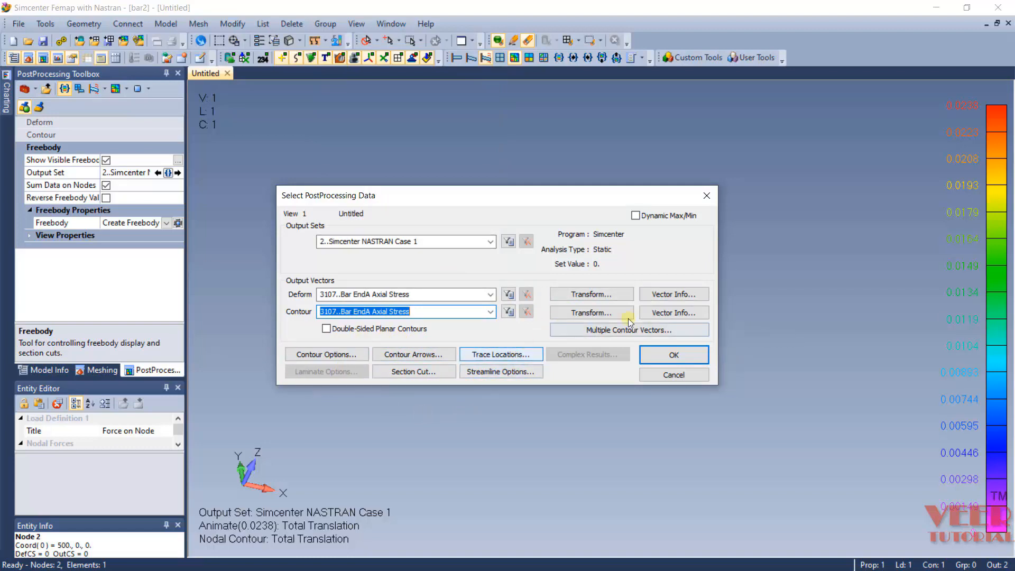
pyautogui.click(668, 353)
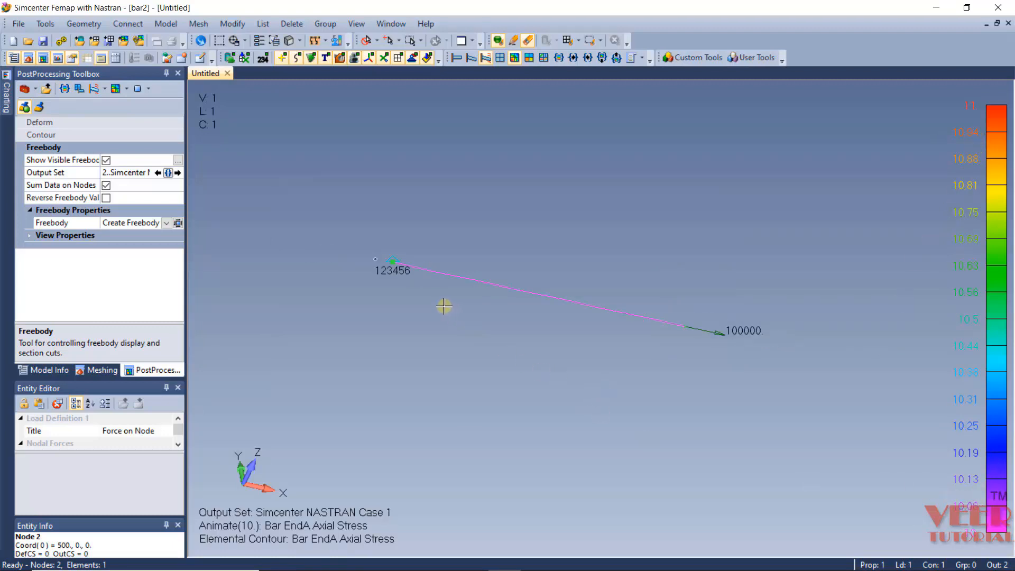
# Set the axial stress plot's deformation style to the static Deform display
pyautogui.click(104, 89)
pyautogui.click(127, 121)
pyautogui.moveTo(569, 310); pyautogui.dragTo(786, 222, button='middle')
pyautogui.scroll(2, 786, 222)
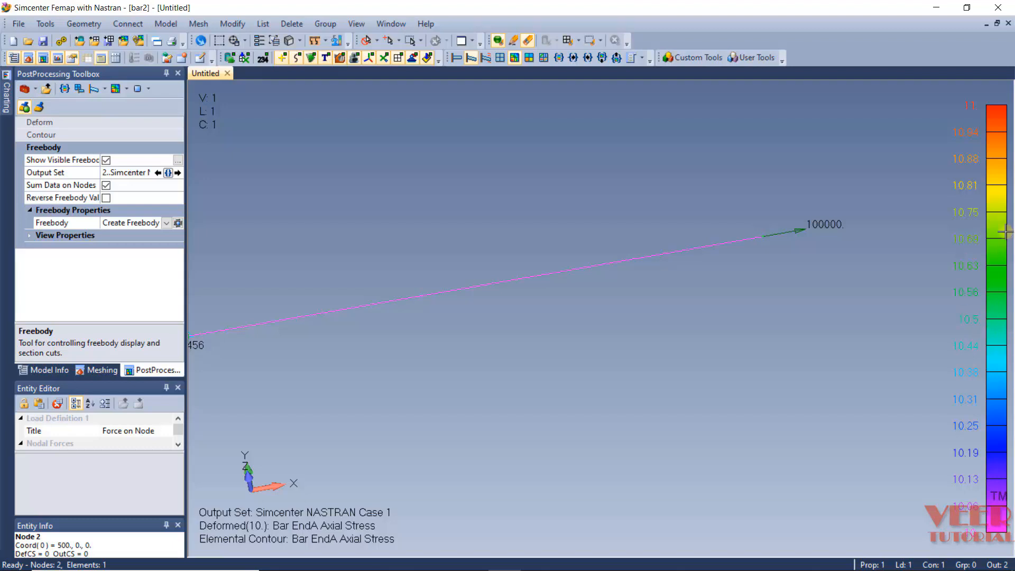
# Reduce the number of color levels in the axial stress contour legend by two
pyautogui.click(995, 271)
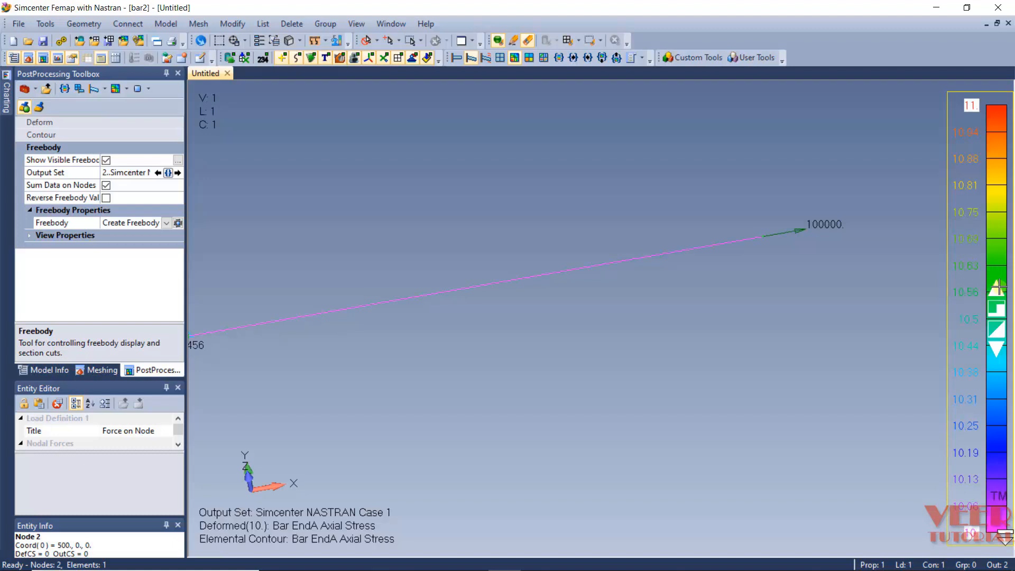
pyautogui.click(993, 348)
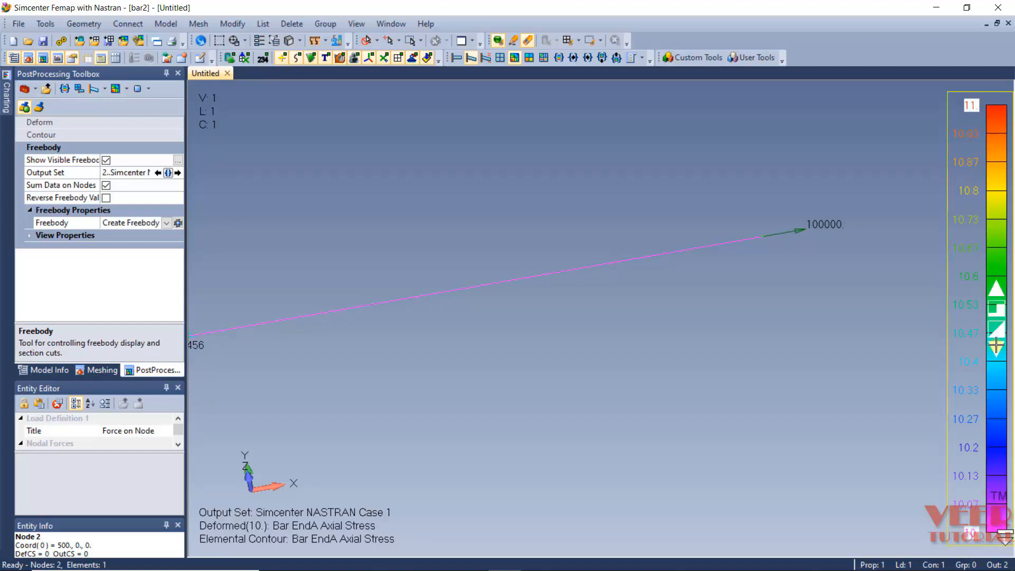
pyautogui.click(997, 345)
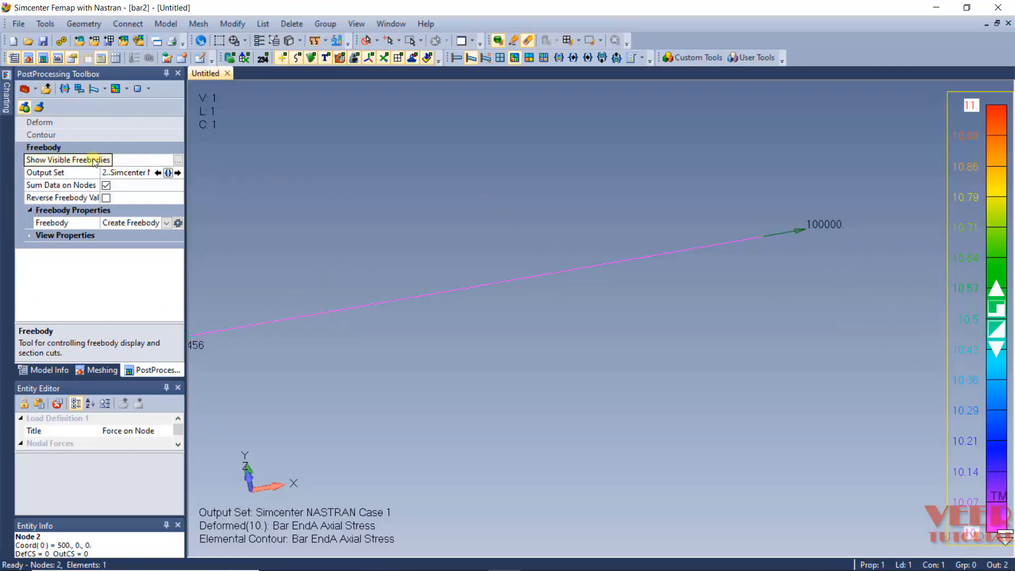
# Expand the legend settings in the contour options and review the position, label and size options
pyautogui.click(42, 133)
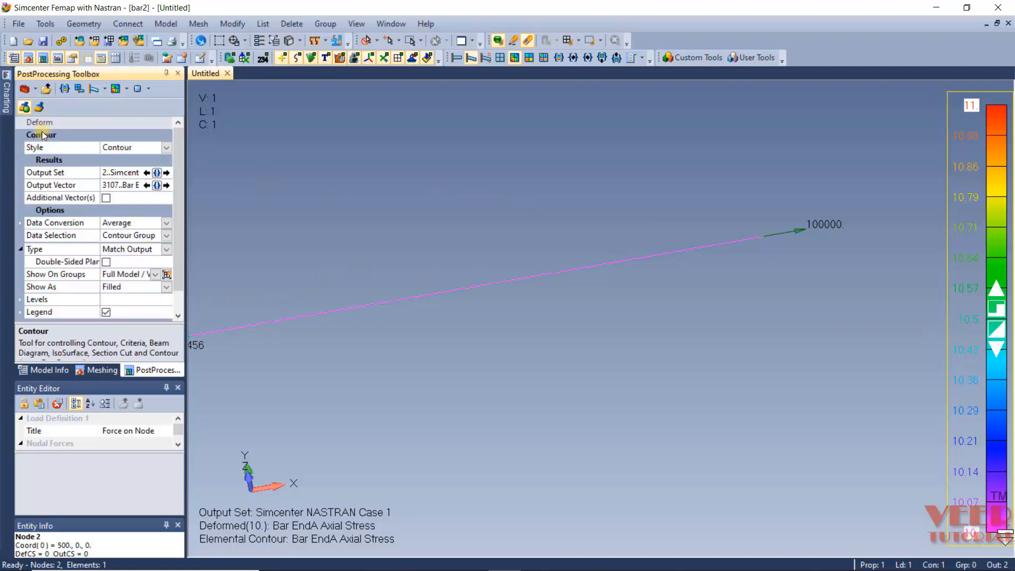
pyautogui.click(35, 135)
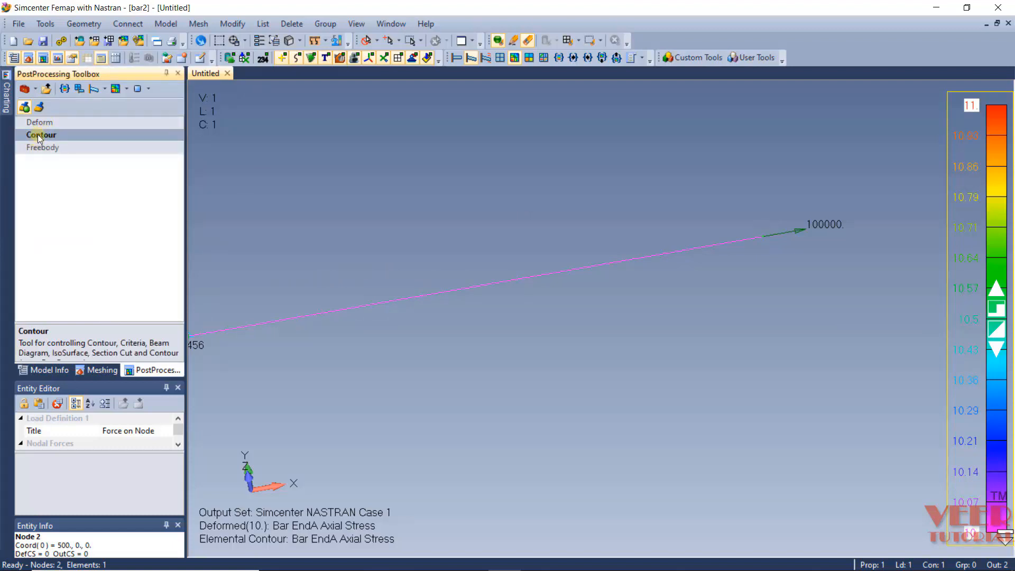
pyautogui.click(37, 135)
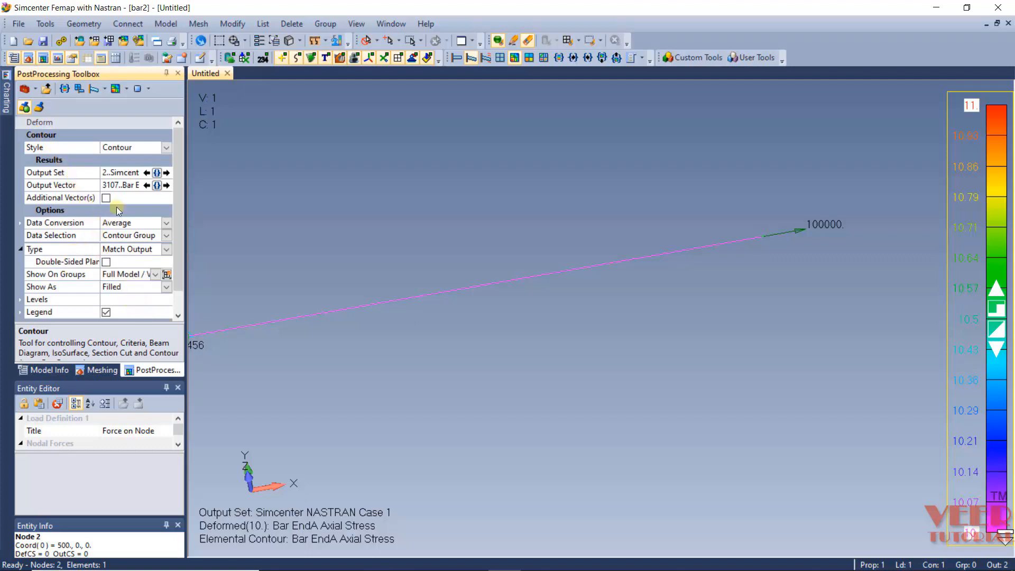
pyautogui.click(142, 211)
pyautogui.scroll(-1, 68, 311)
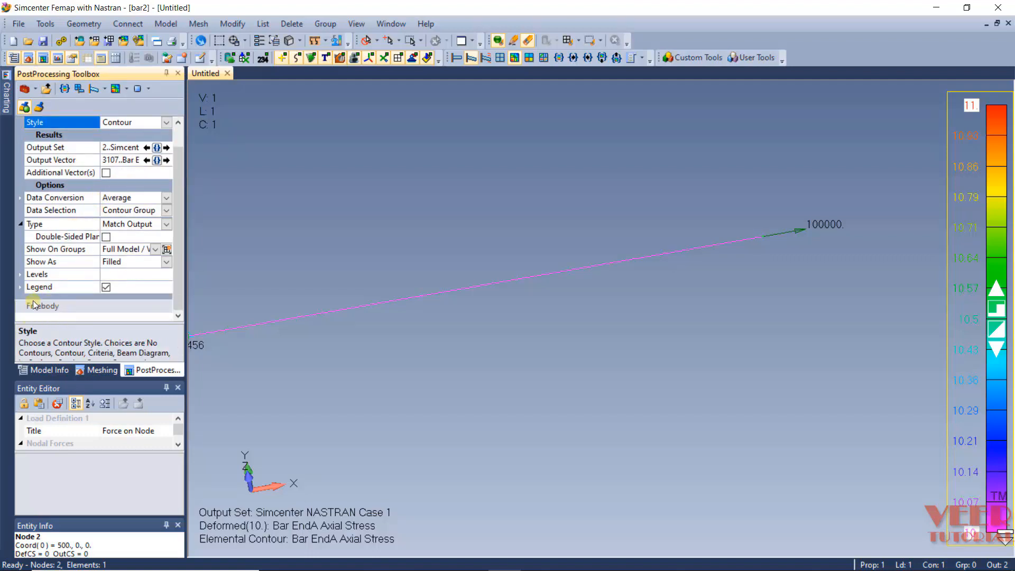
pyautogui.click(20, 289)
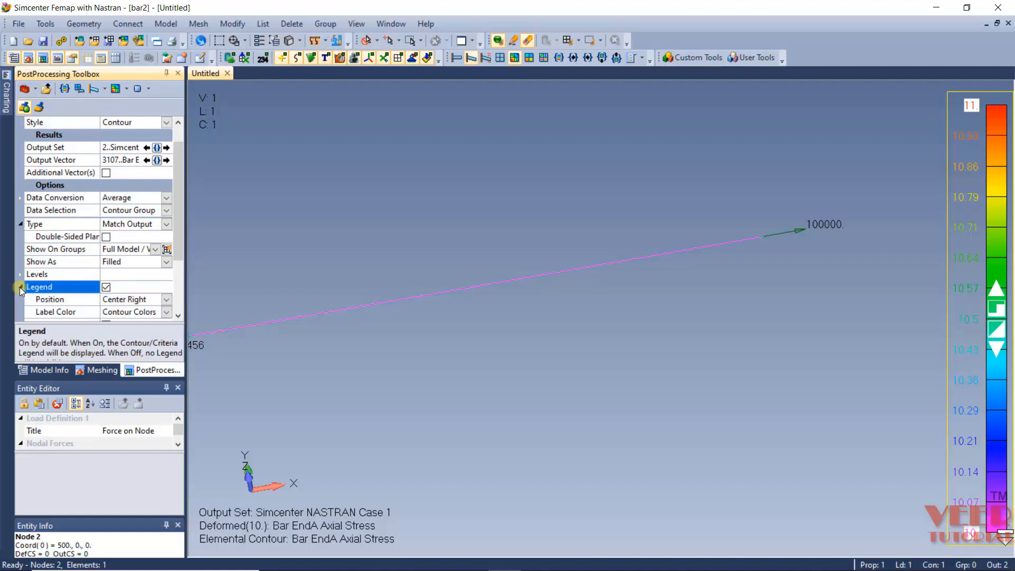
pyautogui.scroll(-3, 103, 264)
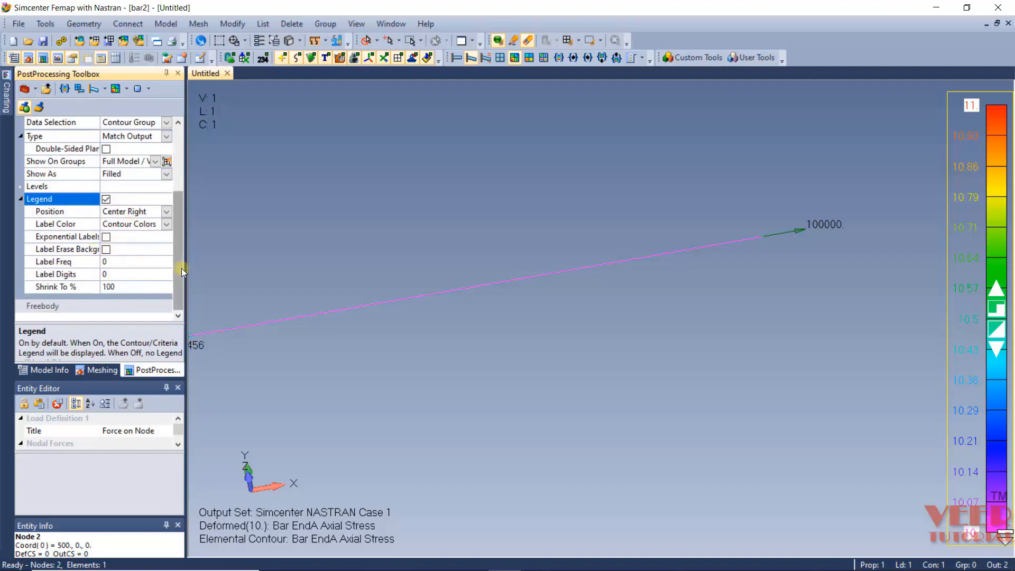
# Compare the bar's axial stress plot with the hand-calculated load/area stress in the problem notes, and return to Femap
pyautogui.click(419, 537)
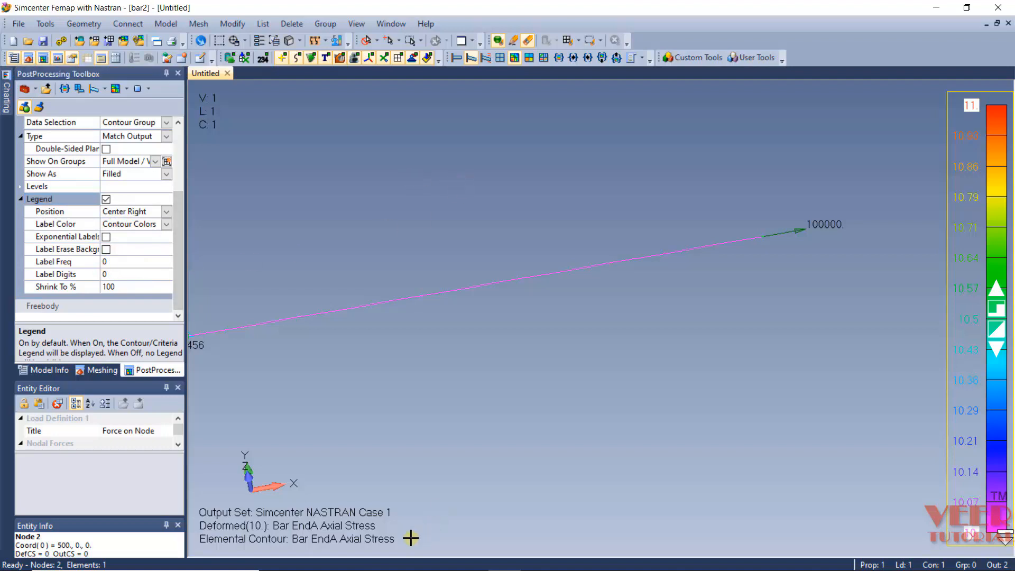
pyautogui.moveTo(284, 541); pyautogui.dragTo(385, 530, button='middle')
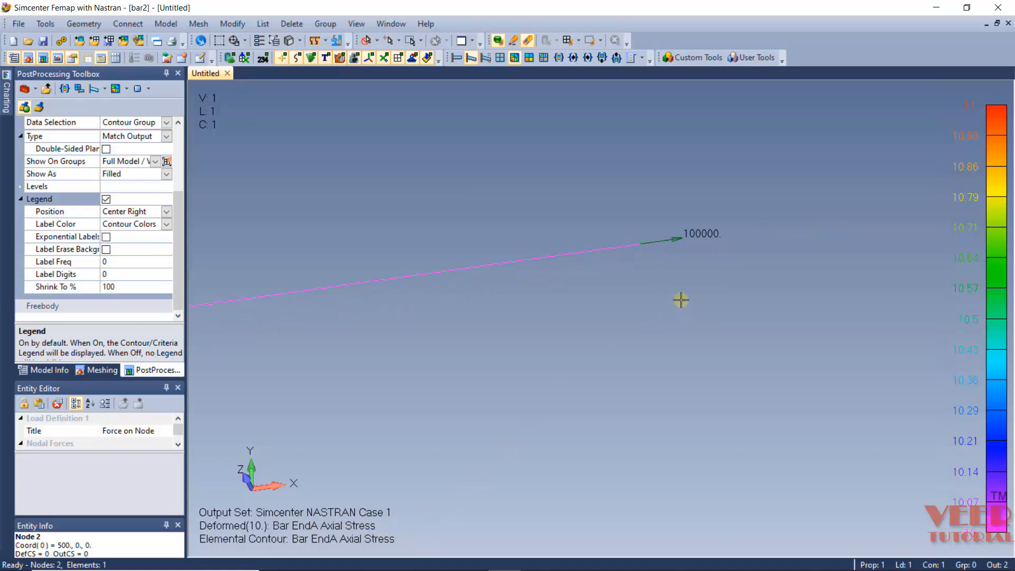
pyautogui.scroll(-3, 752, 287)
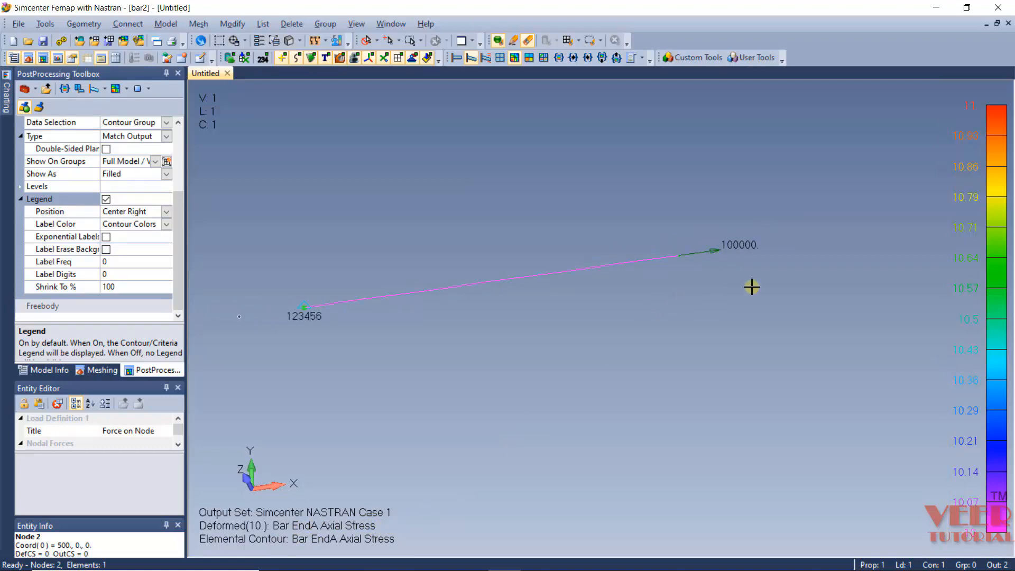
pyautogui.hotkey('alt', 'Tab')
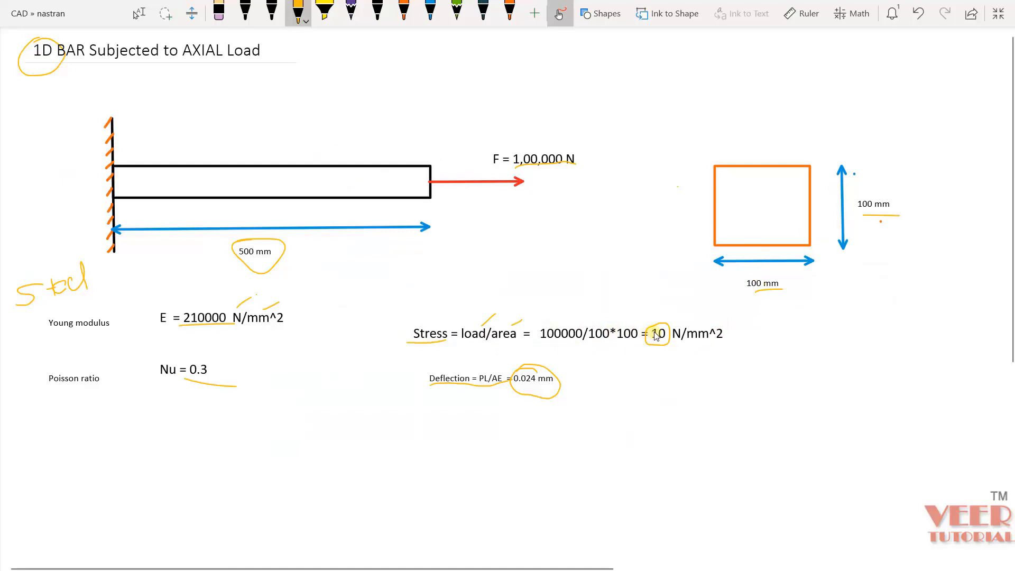
pyautogui.hotkey('alt', 'Tab')
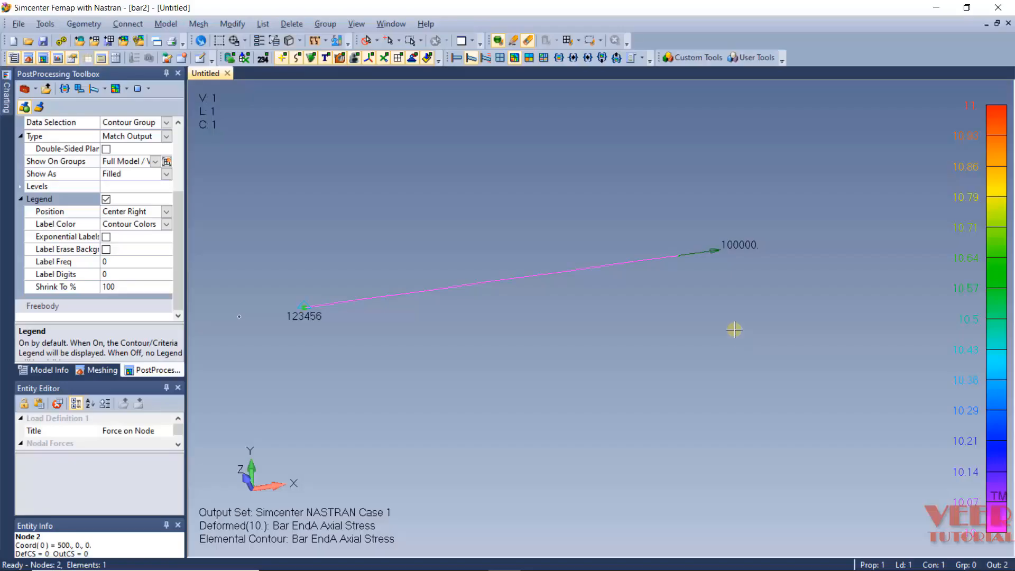